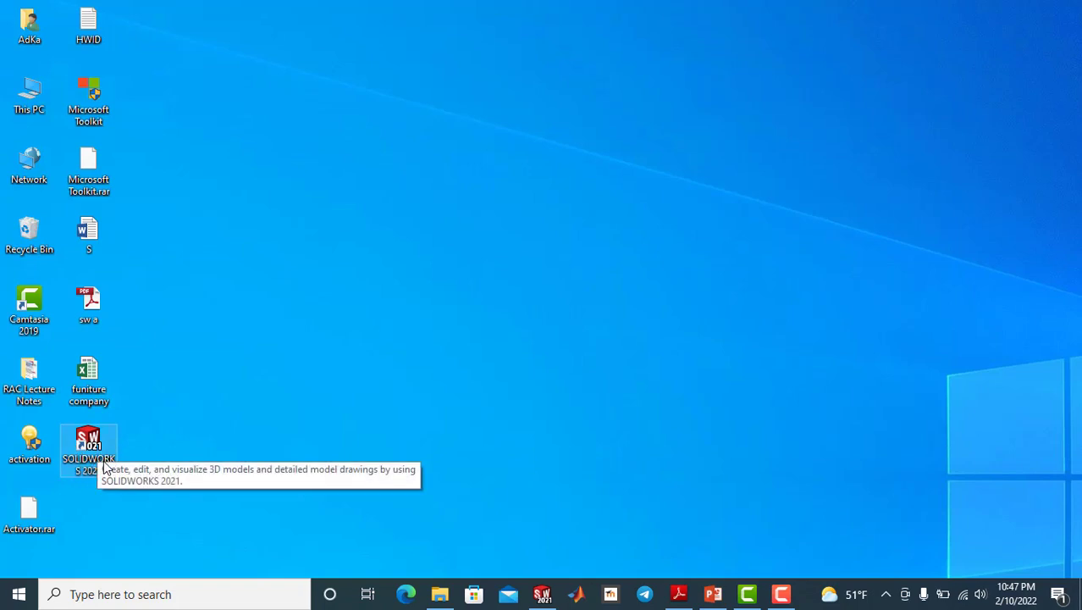
- Find the SOLIDWORKS 2021 folder in the Start menu, then launch SOLIDWORKS 2021 from its desktop icon
left_click(19, 593)
scroll(197, 466, "down", 10)
scroll(158, 381, "down", 2)
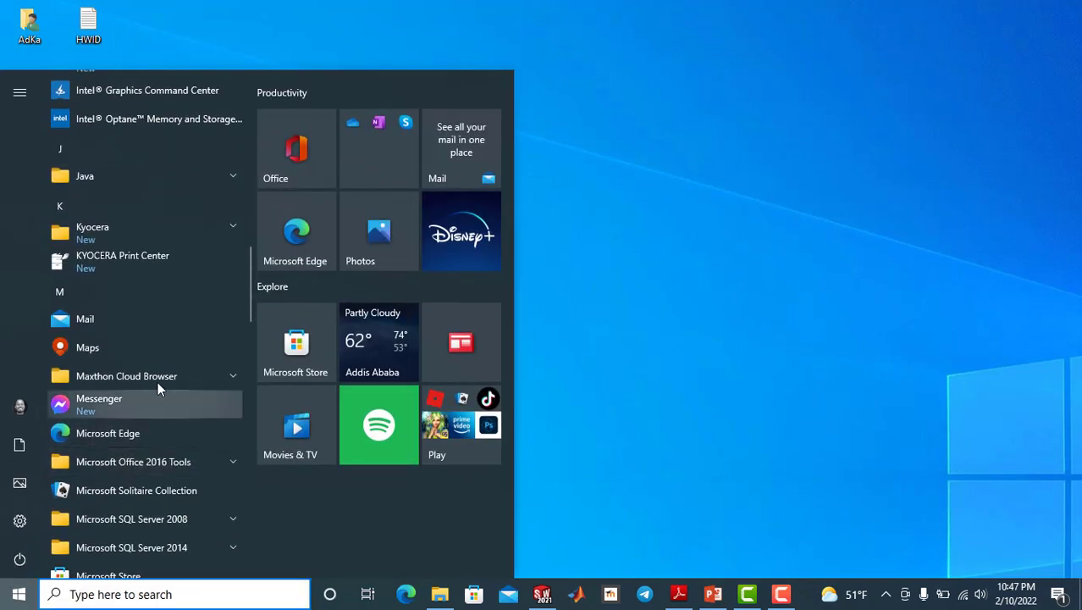
scroll(181, 364, "down", 2)
scroll(182, 373, "down", 6)
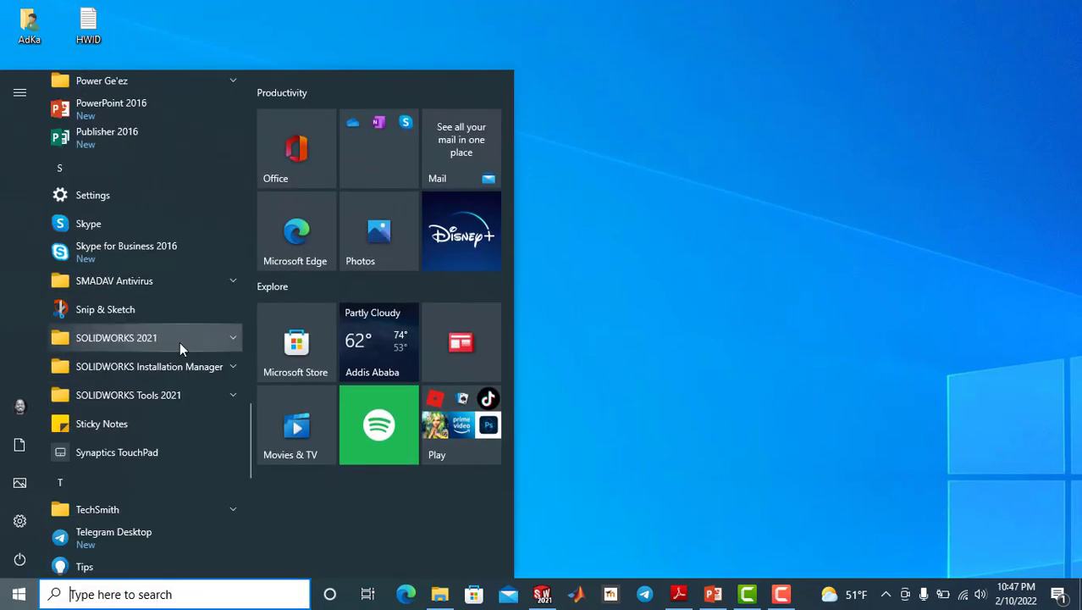
left_click(204, 338)
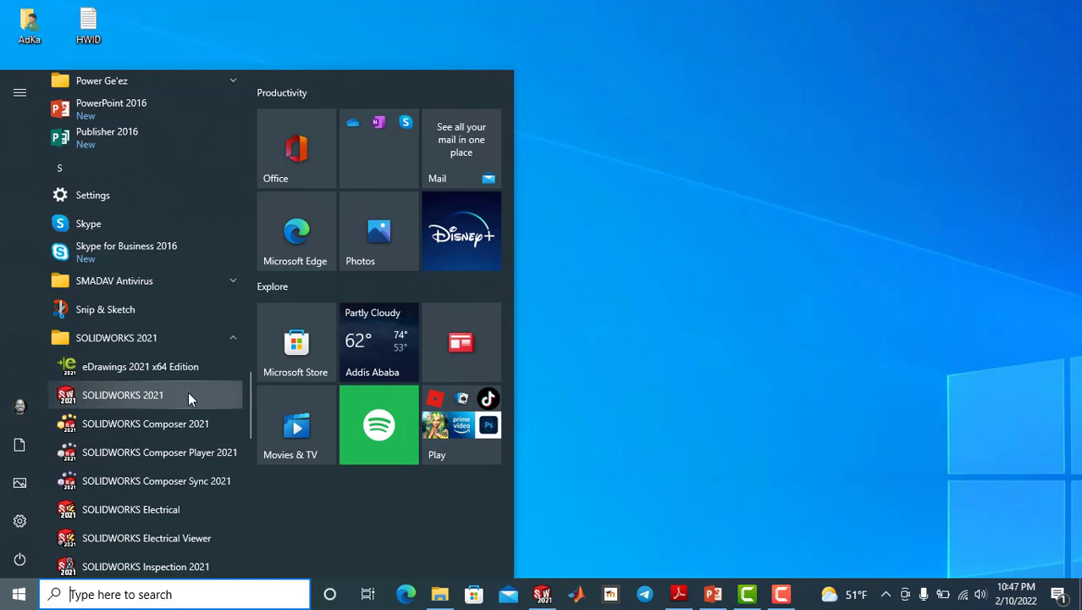
left_click(596, 391)
double_click(93, 455)
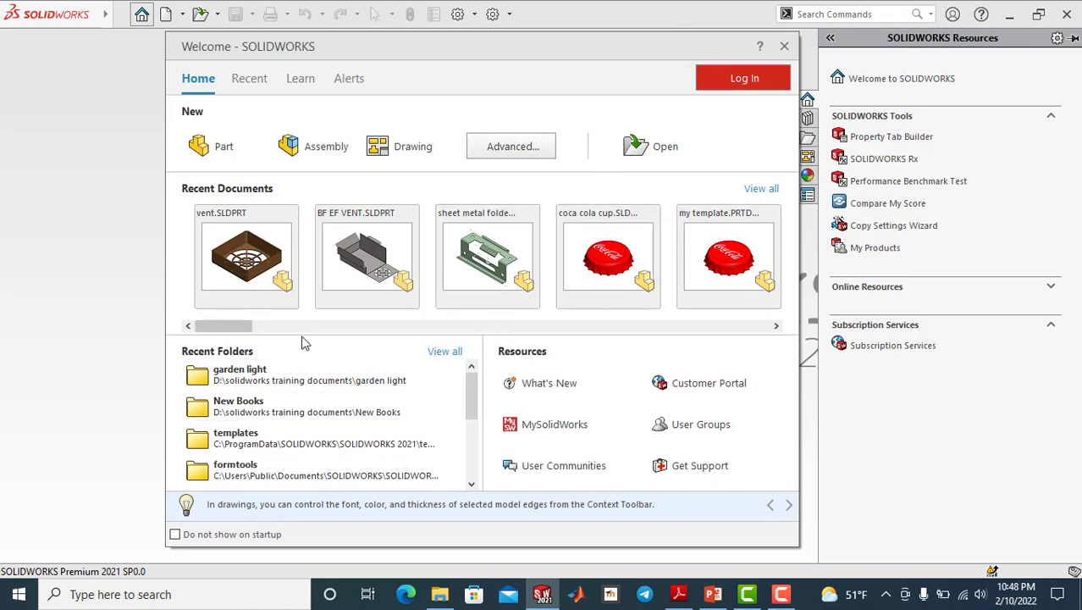
mouse_move(235, 328)
left_mouse_down()
mouse_move(448, 339)
mouse_move(236, 330)
mouse_move(701, 329)
mouse_move(227, 327)
left_mouse_up()
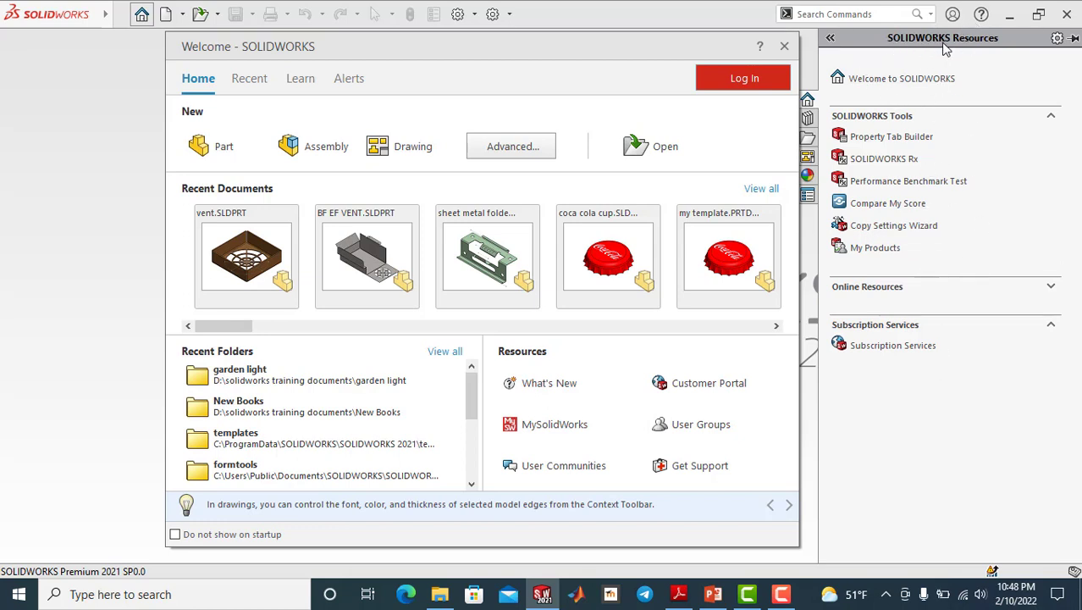
mouse_move(712, 594)
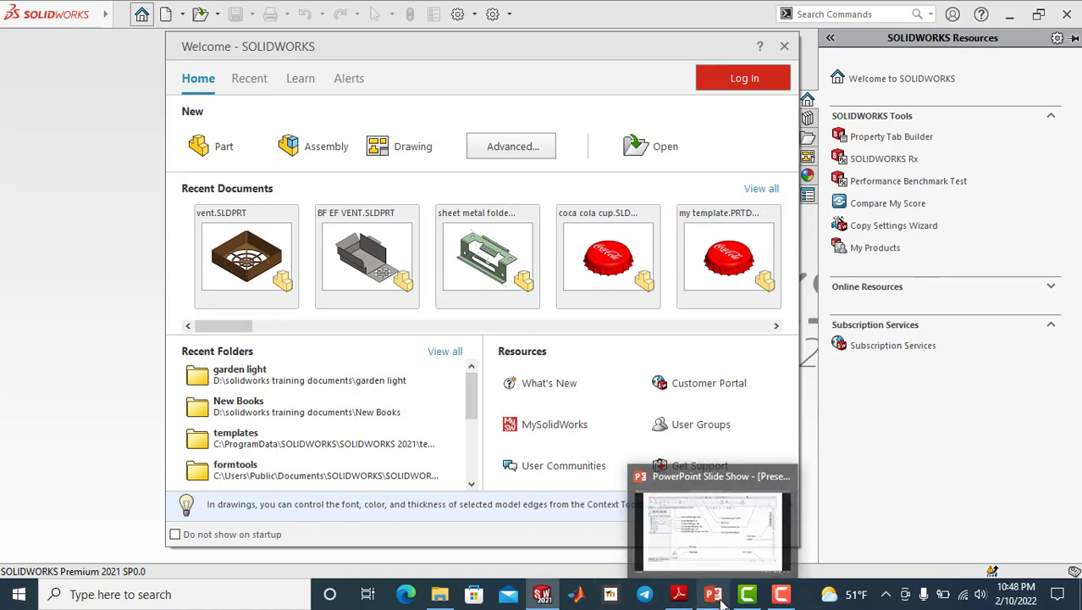
left_click(720, 600)
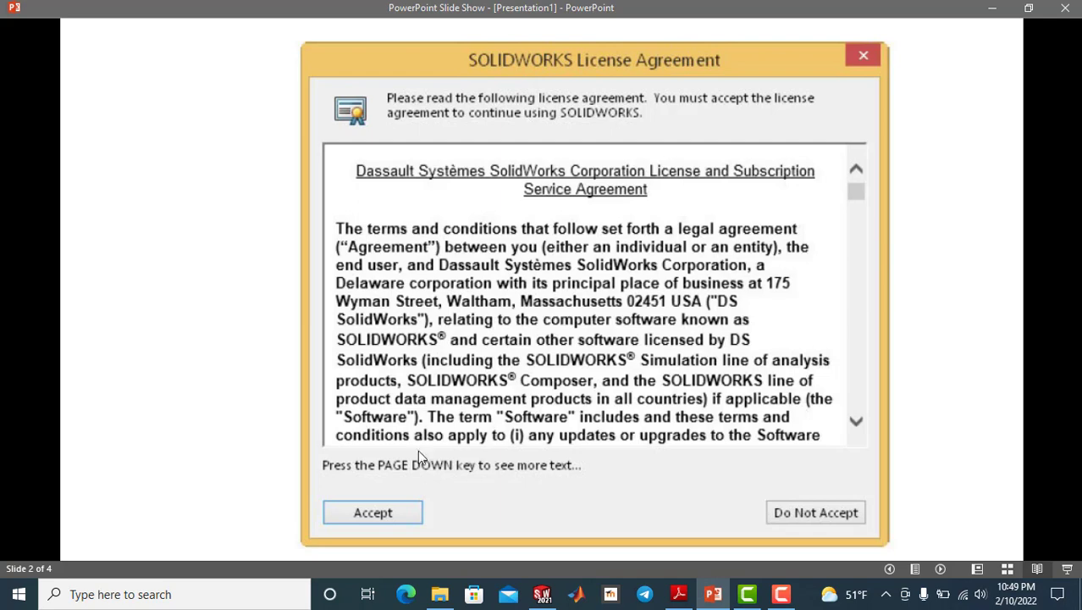
key("alt+Tab")
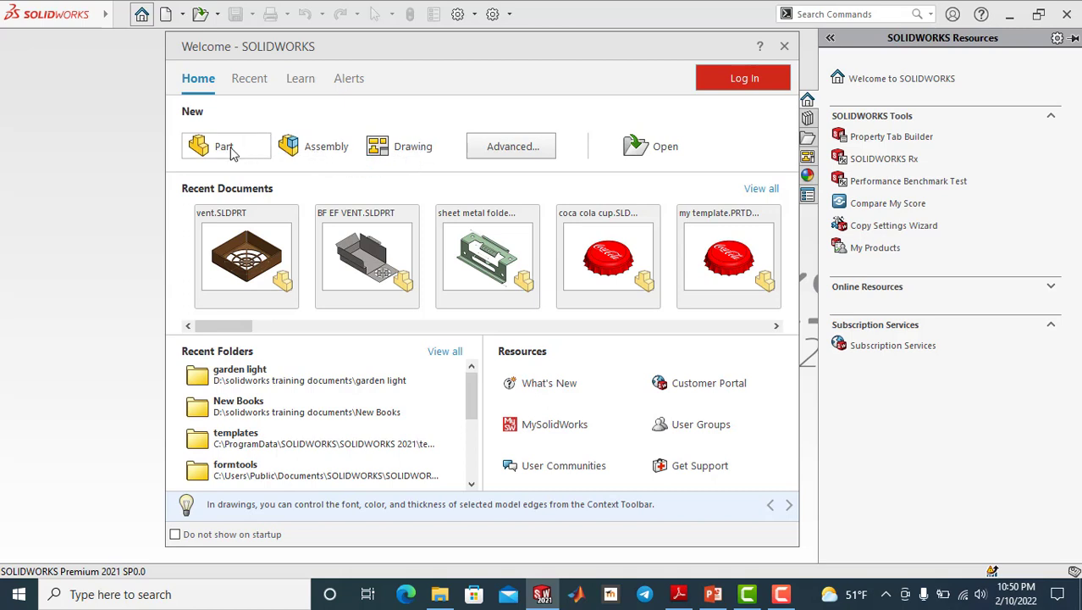
left_click(533, 151)
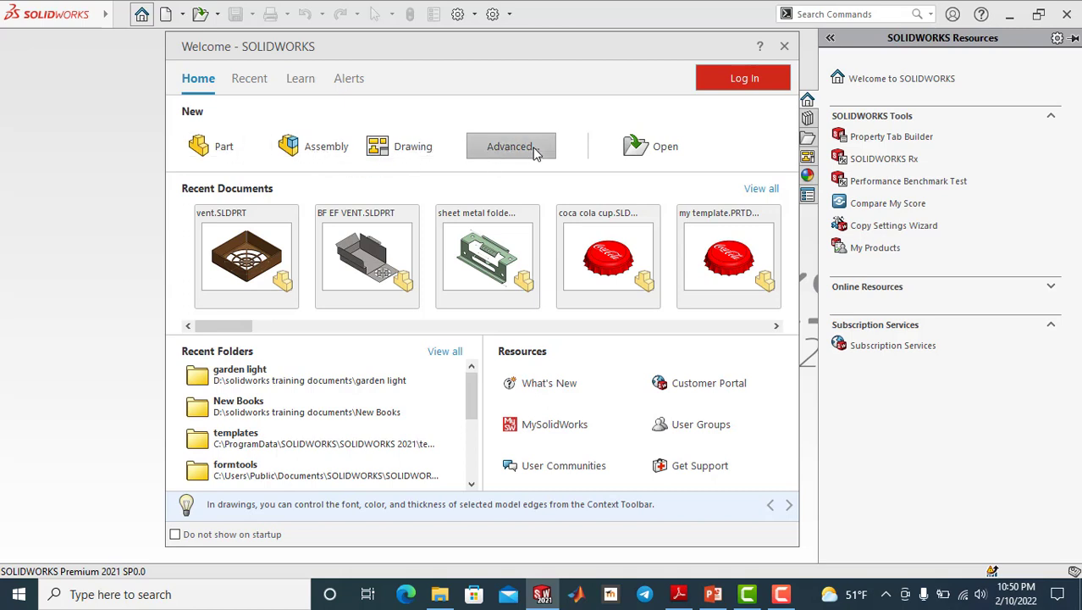
left_click_drag(496, 123, 411, 90)
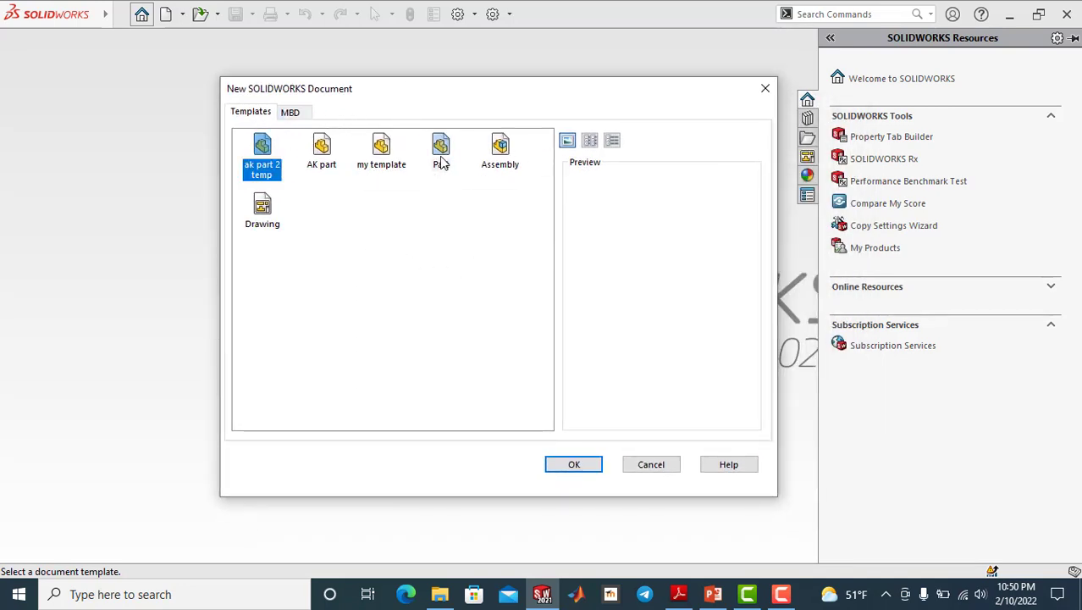
left_click(502, 157)
left_click(273, 211)
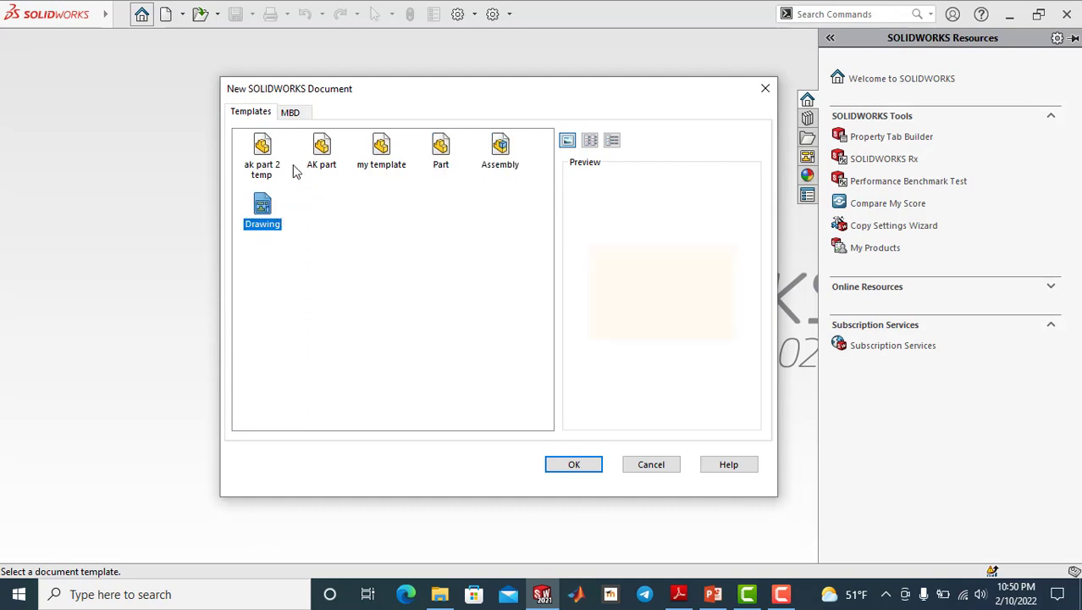
left_click(271, 165)
left_click(315, 165)
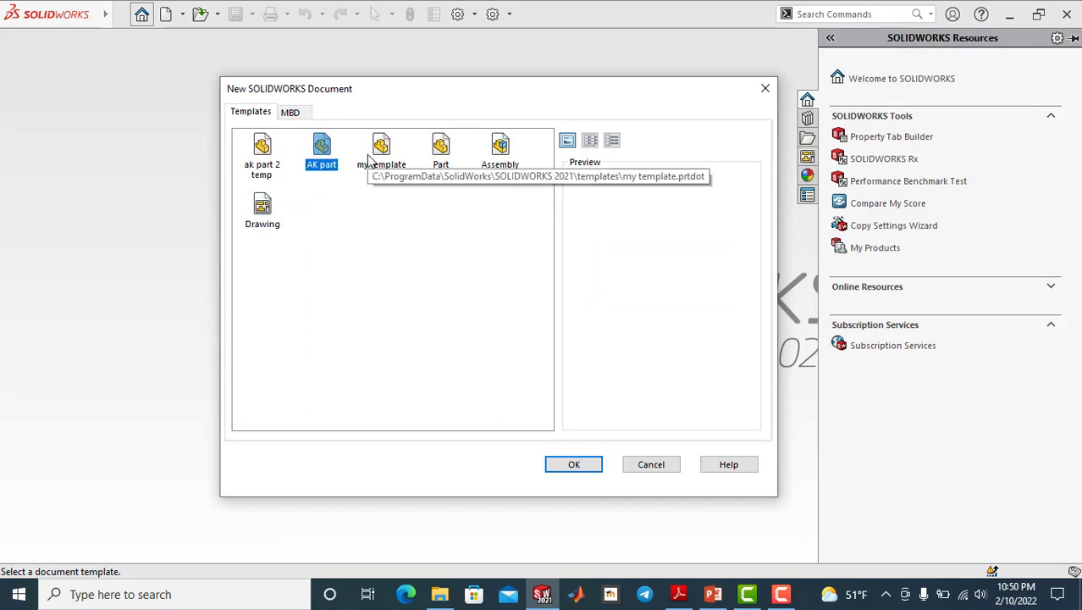
left_click(370, 155)
left_click(320, 157)
left_click(271, 156)
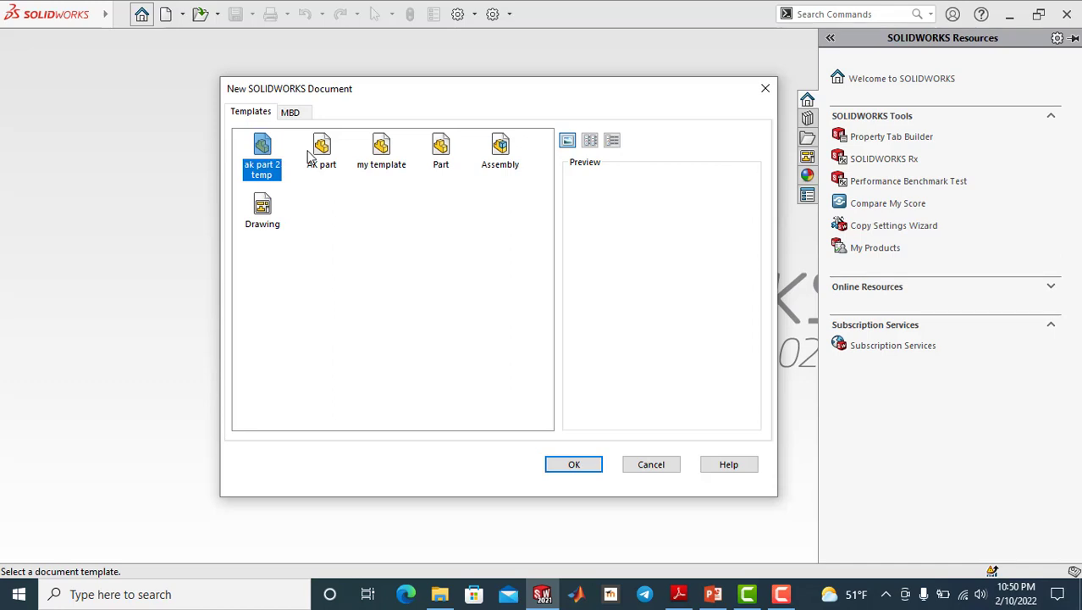
left_click(309, 157)
left_click(381, 152)
key("Escape")
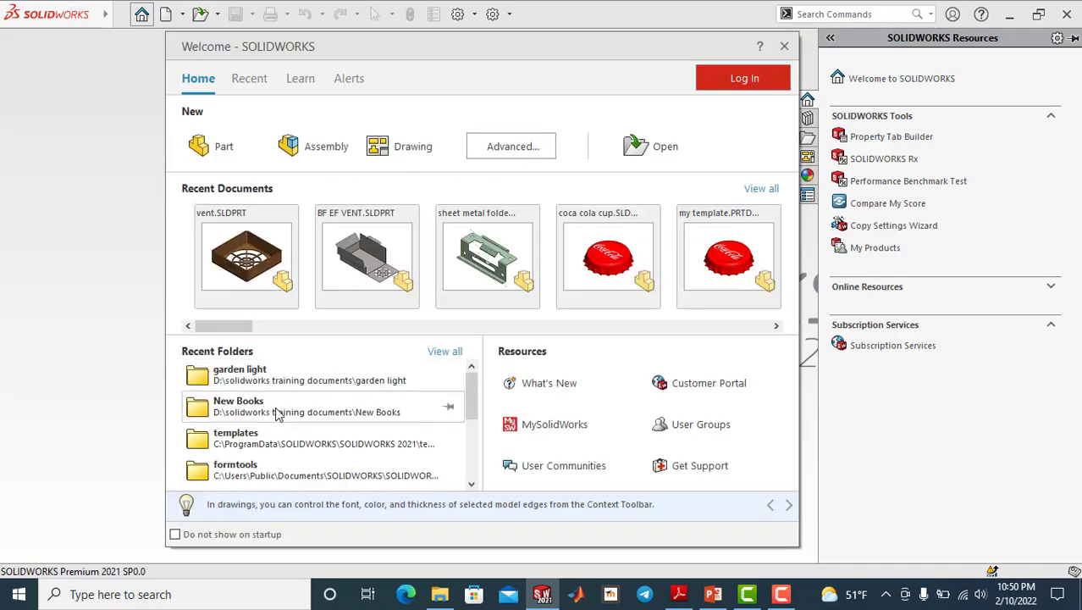
scroll(278, 413, "down", 3)
scroll(278, 413, "up", 2)
scroll(279, 415, "up", 1)
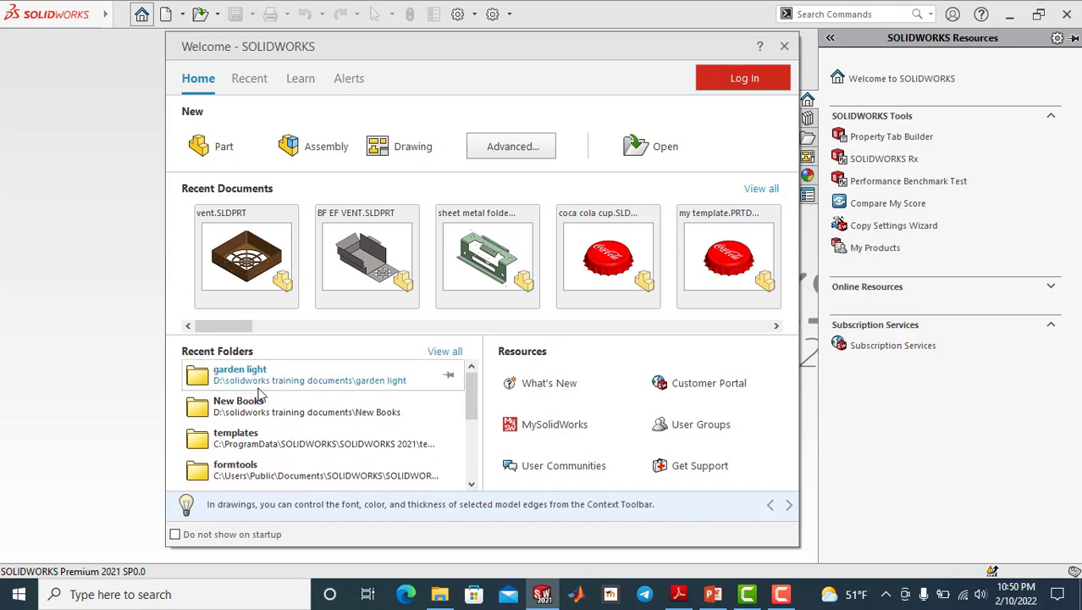
scroll(284, 437, "down", 2)
scroll(285, 440, "up", 2)
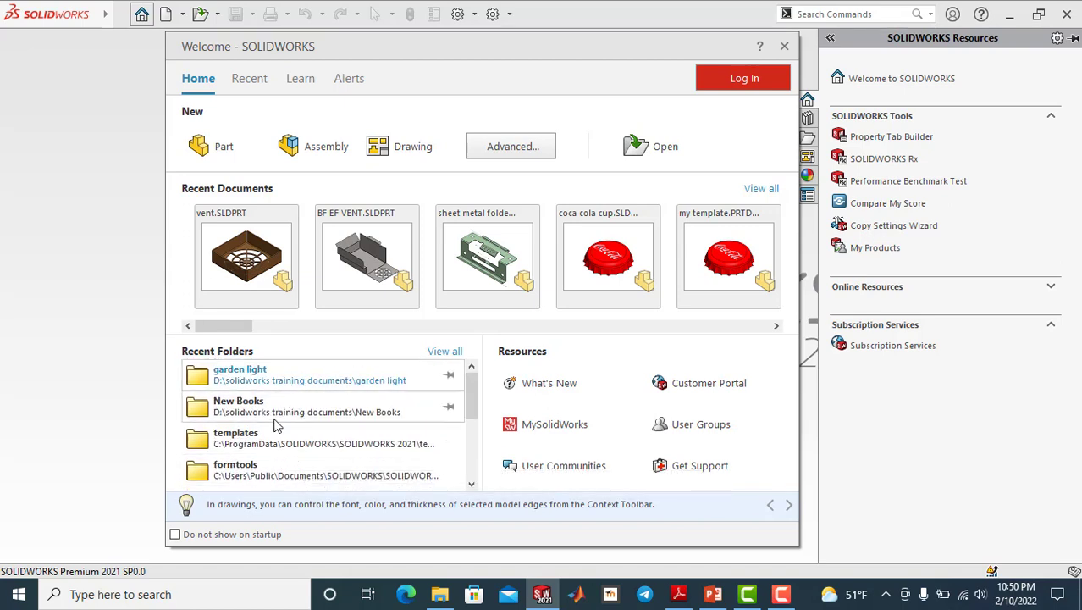
scroll(273, 455, "down", 1)
scroll(277, 449, "down", 2)
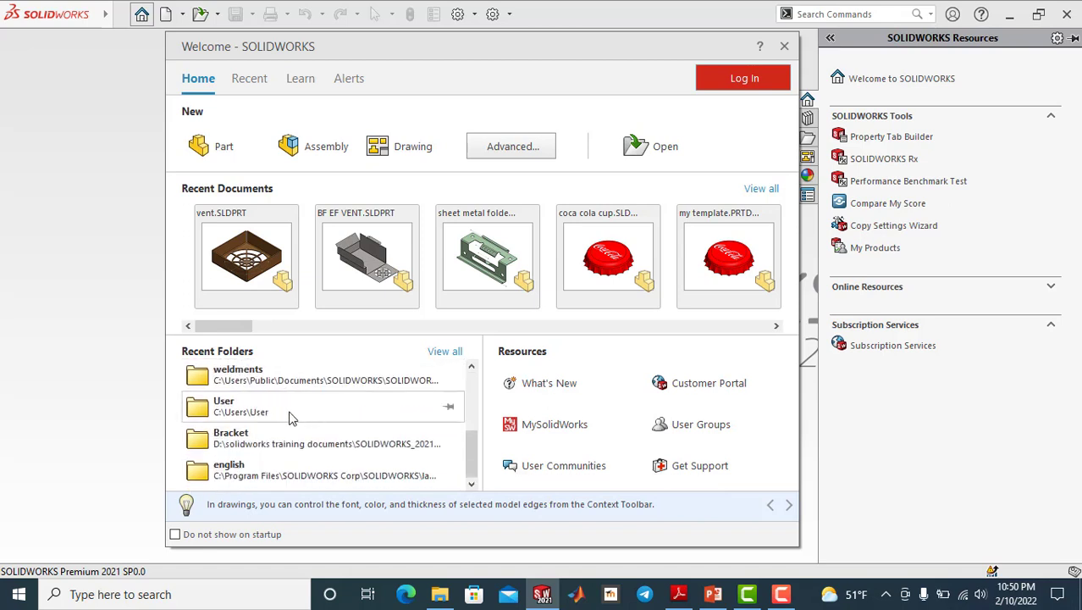
scroll(284, 439, "up", 3)
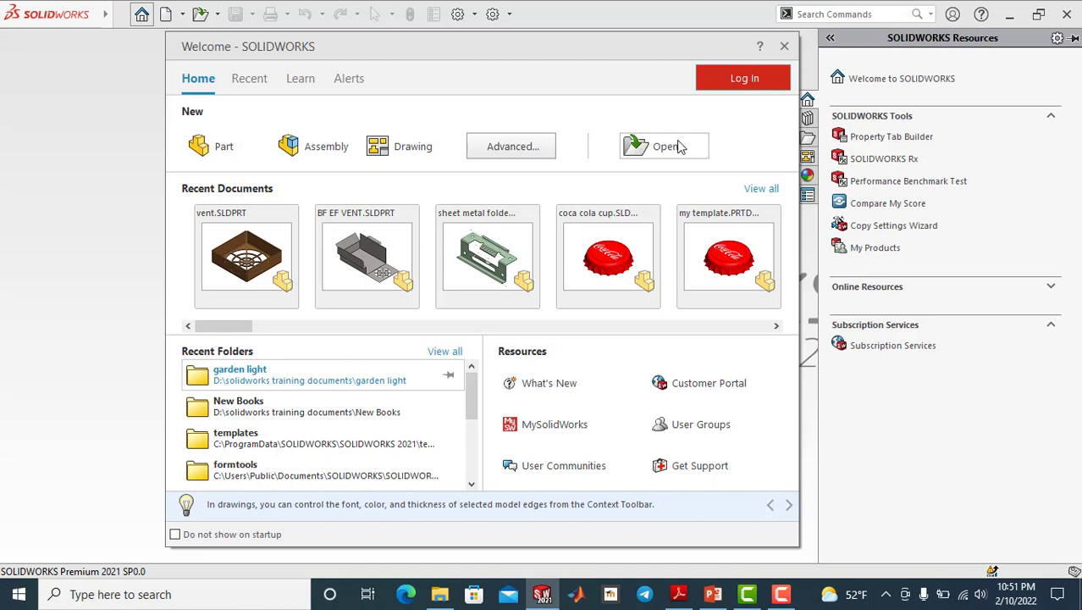
left_click(669, 149)
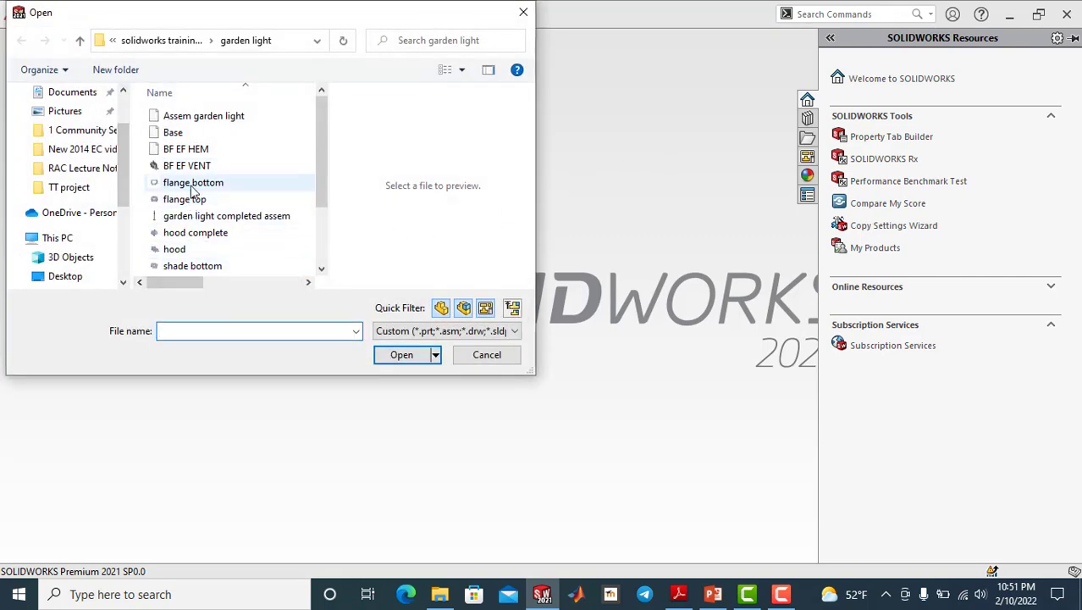
left_click(187, 165)
scroll(199, 169, "down", 1)
left_click(203, 177)
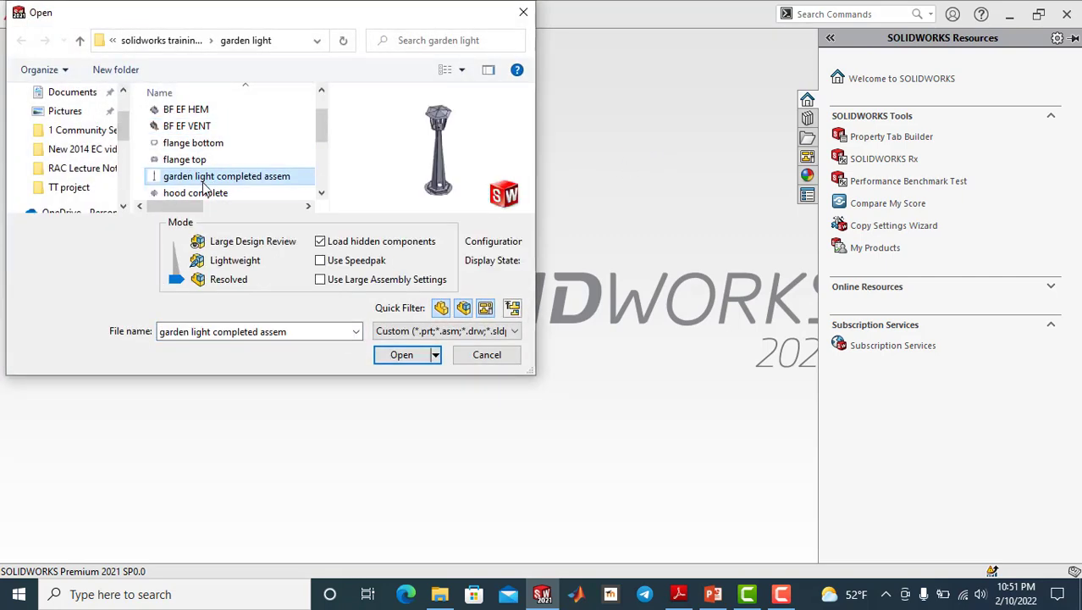
left_click(203, 186)
left_click(203, 157)
scroll(216, 165, "down", 1)
left_click(487, 354)
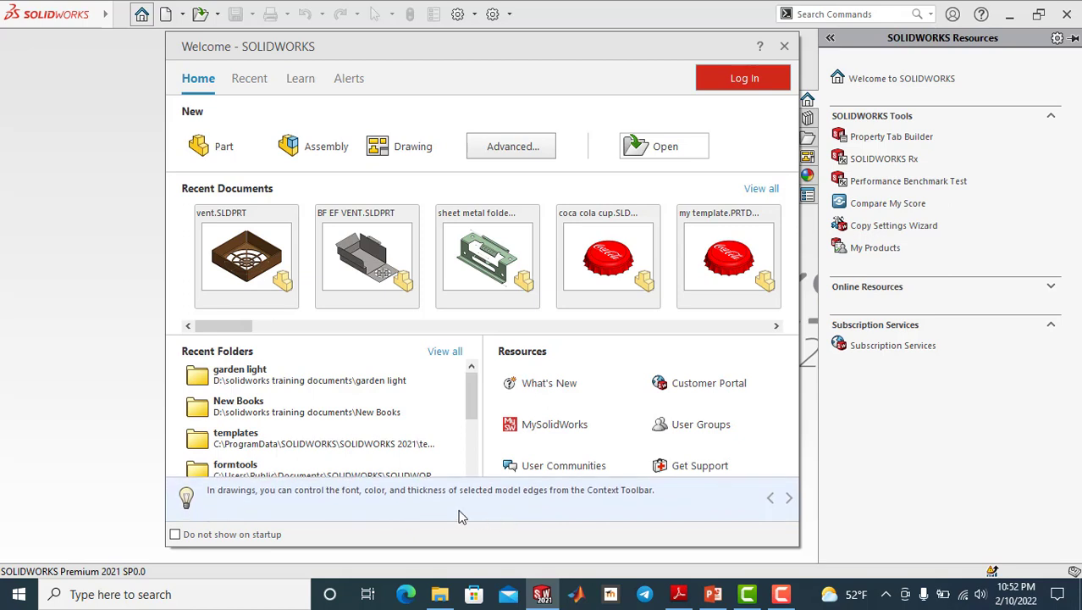
- Cycle through the Welcome dialog's startup tips until the arrowhead-attachment tip appears
mouse_move(430, 495)
left_click(788, 499)
left_click(788, 499)
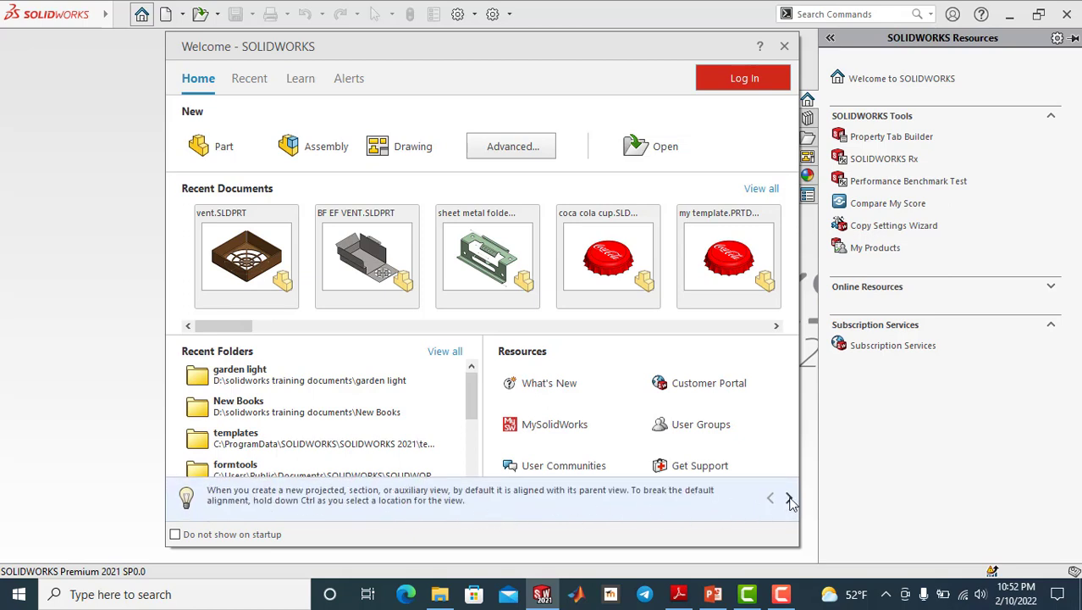
left_click(789, 499)
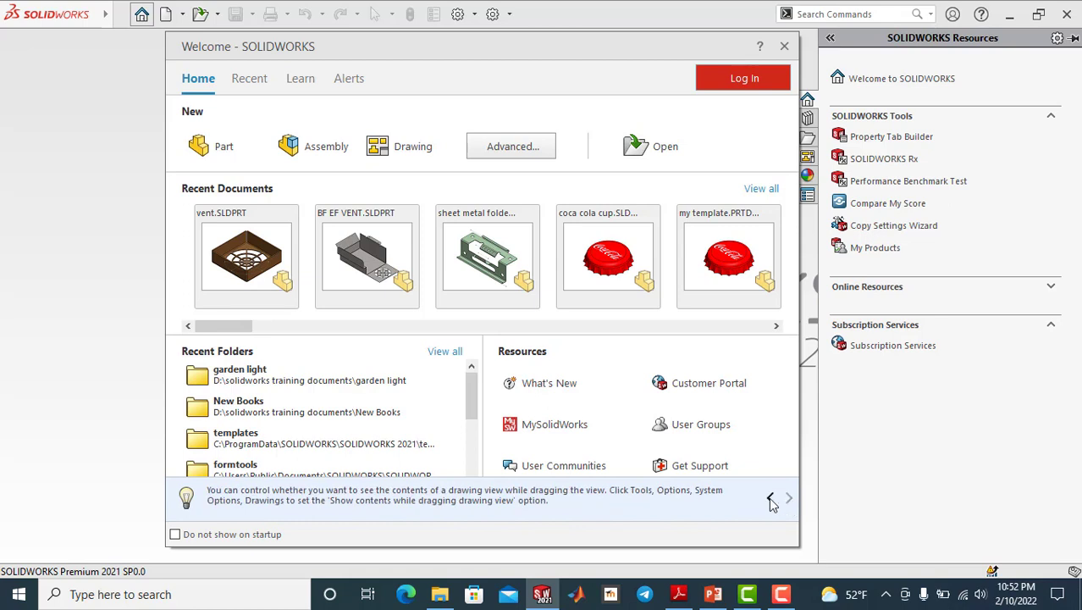
left_click(771, 499)
left_click(788, 499)
left_click(789, 499)
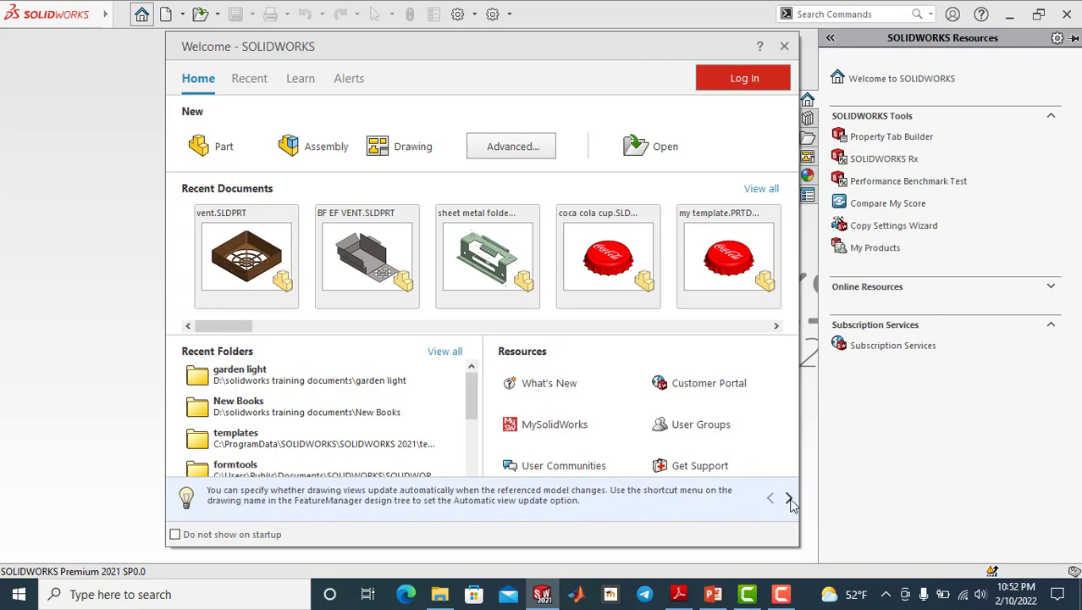
left_click(788, 499)
left_click(788, 498)
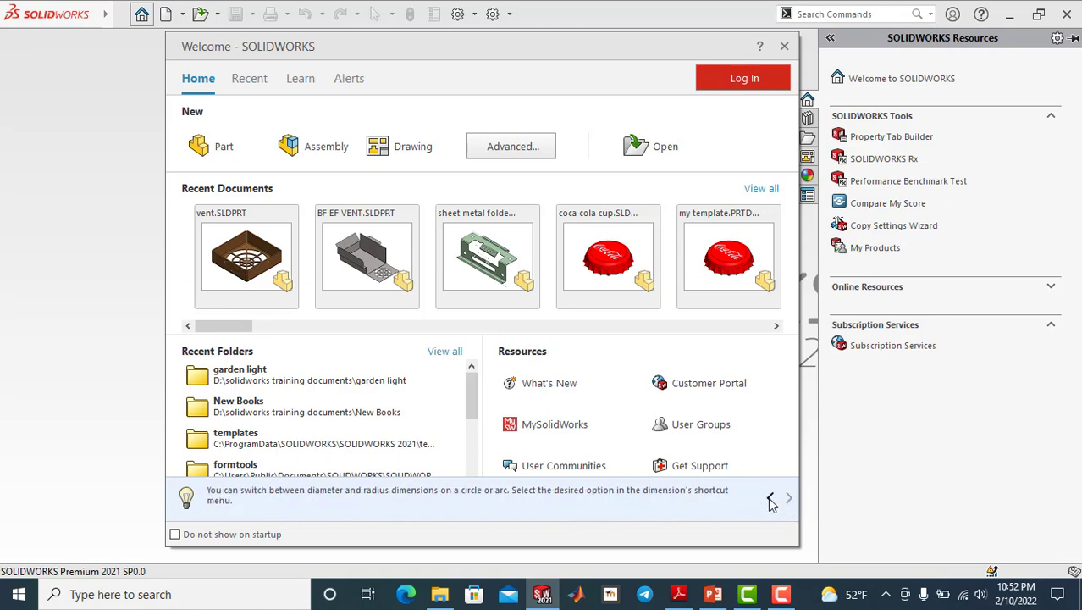
left_click(771, 498)
left_click(789, 499)
left_click(788, 499)
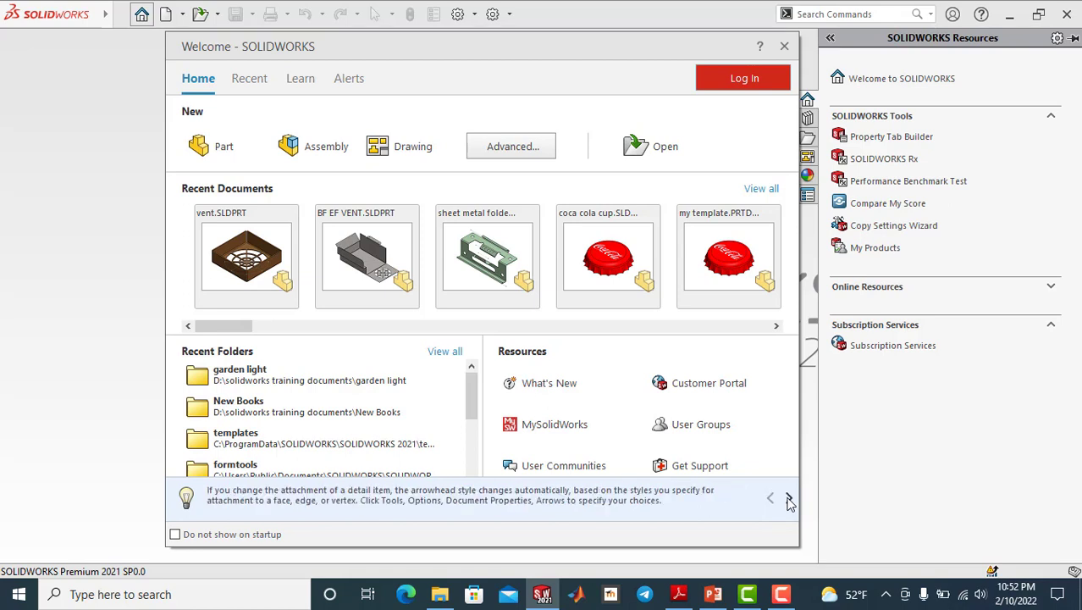
- Show all recent documents in the Welcome dialog and scroll through the thumbnails
left_click(263, 83)
mouse_move(357, 337)
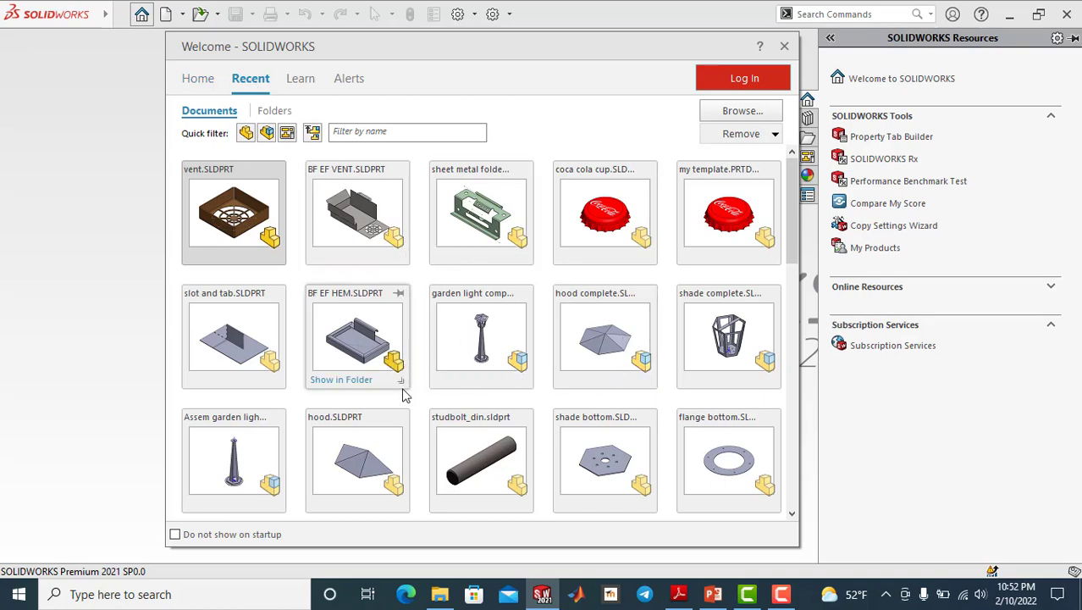
scroll(529, 396, "down", 1)
scroll(531, 391, "down", 1)
scroll(533, 389, "down", 1)
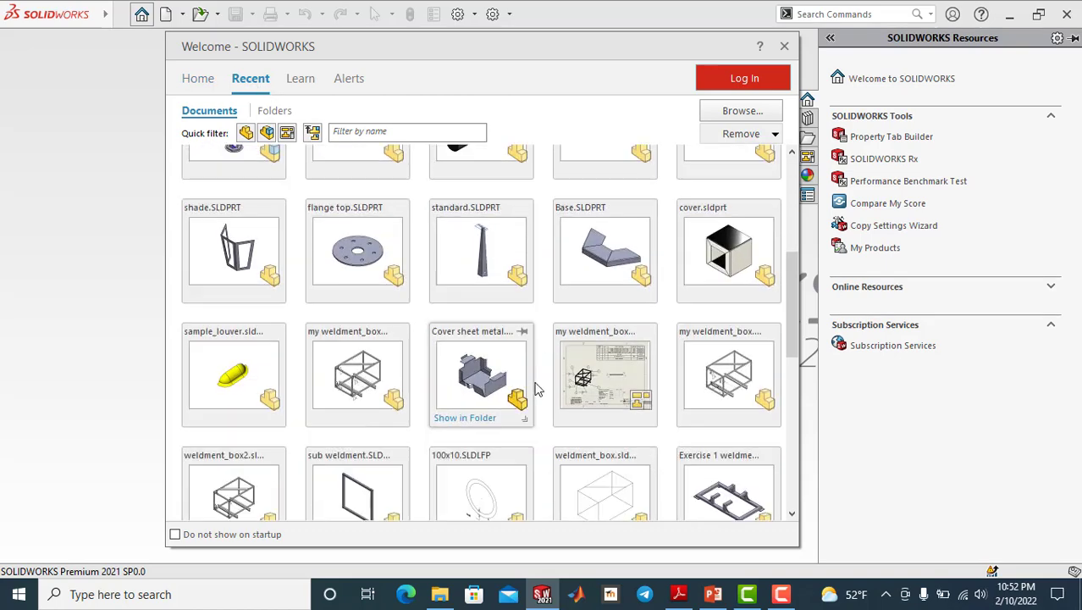
scroll(533, 390, "down", 2)
scroll(534, 393, "down", 1)
scroll(542, 398, "down", 2)
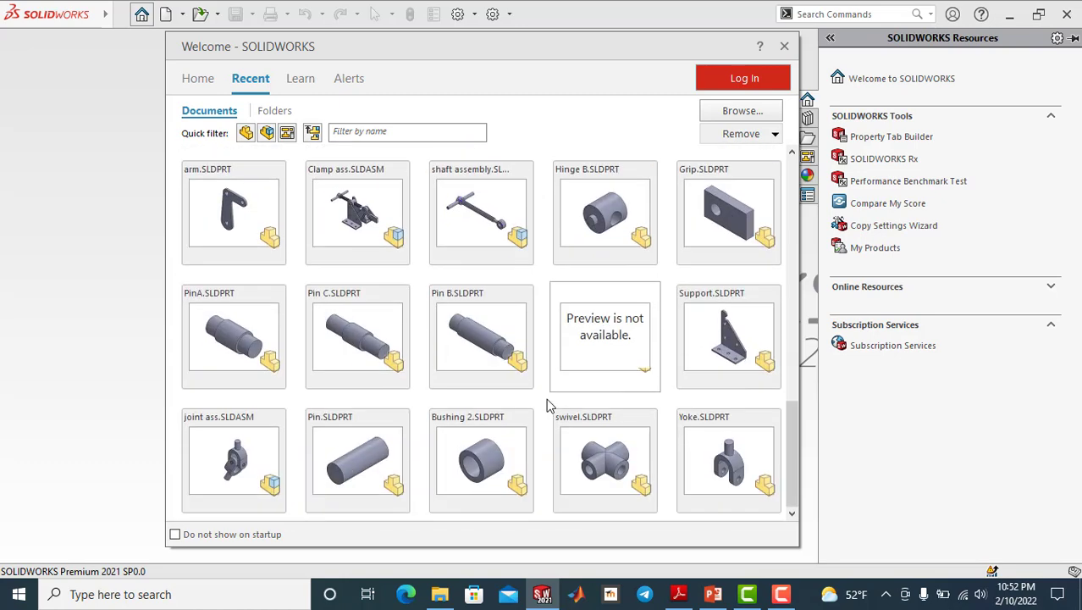
scroll(508, 398, "up", 4)
scroll(448, 373, "up", 2)
scroll(428, 326, "up", 2)
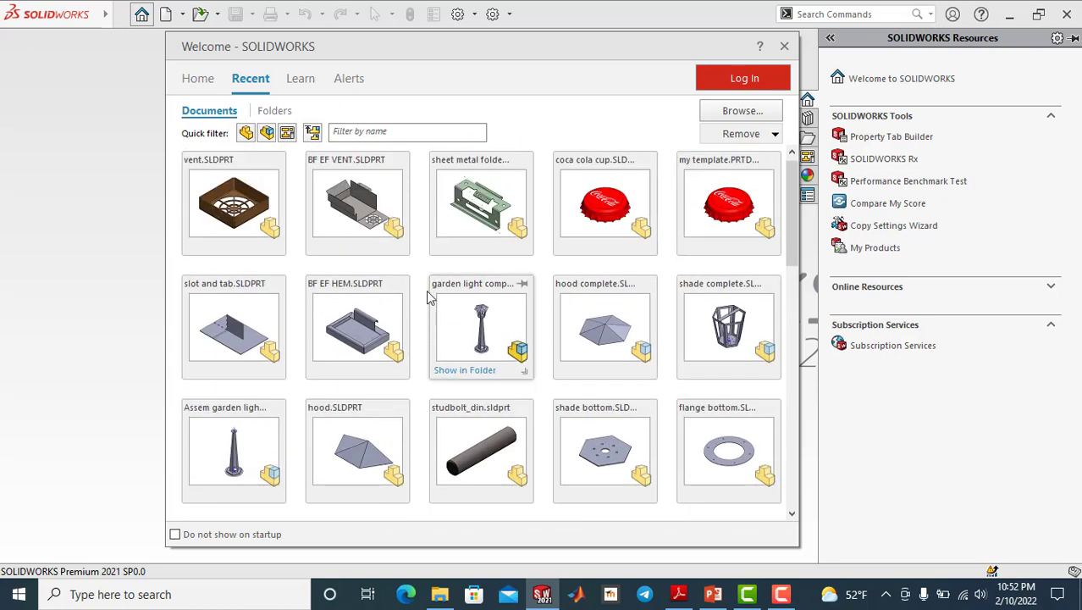
scroll(387, 218, "up", 1)
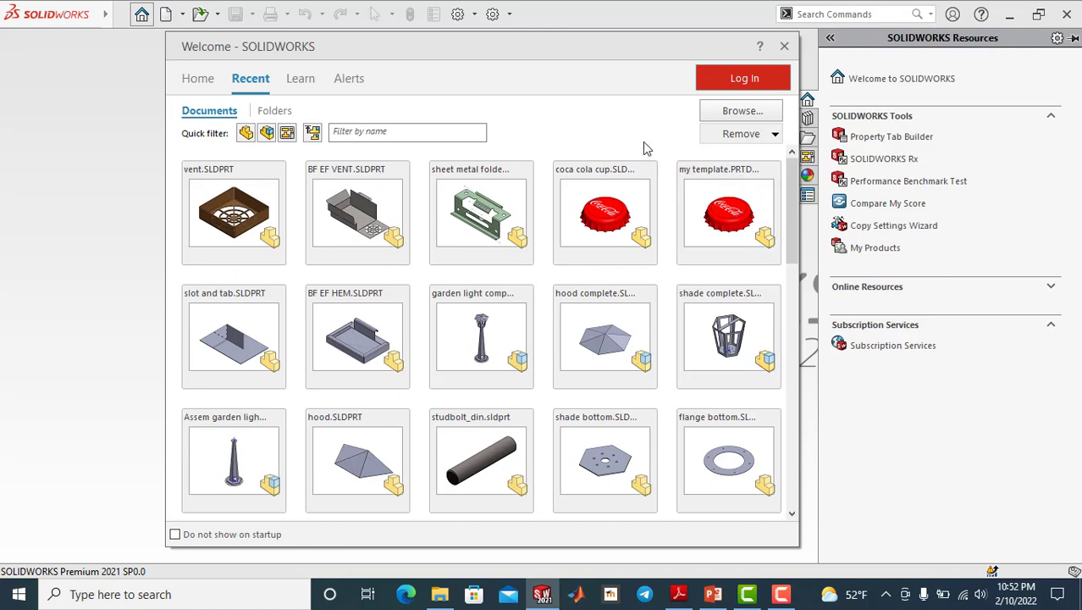
- Switch the Recent list to Folders, showing garden light, New Books, templates and weldments
left_click(275, 112)
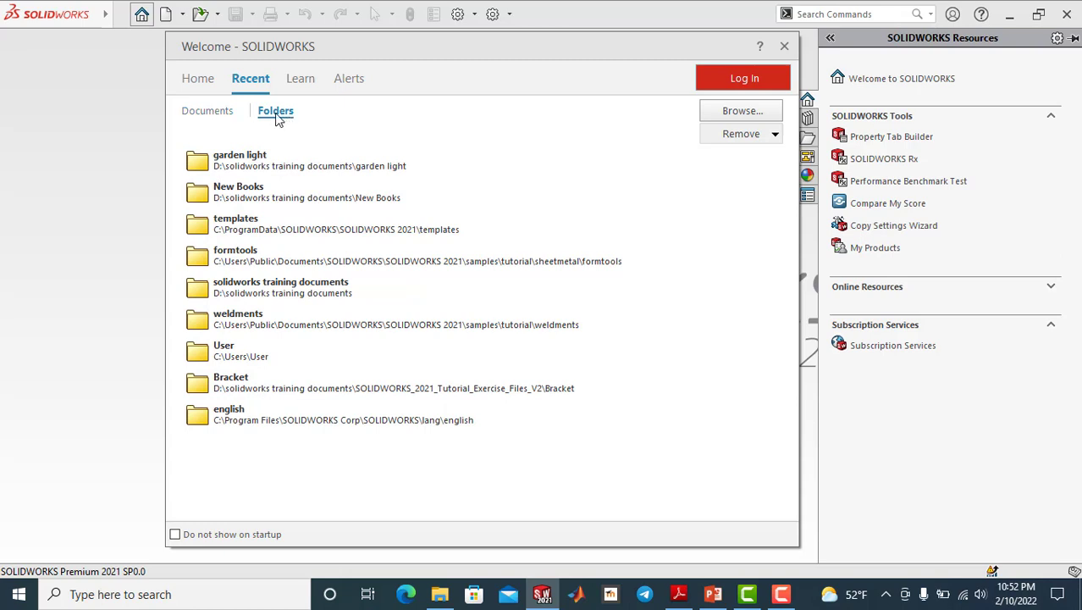
left_click(222, 116)
left_click(280, 113)
mouse_move(330, 160)
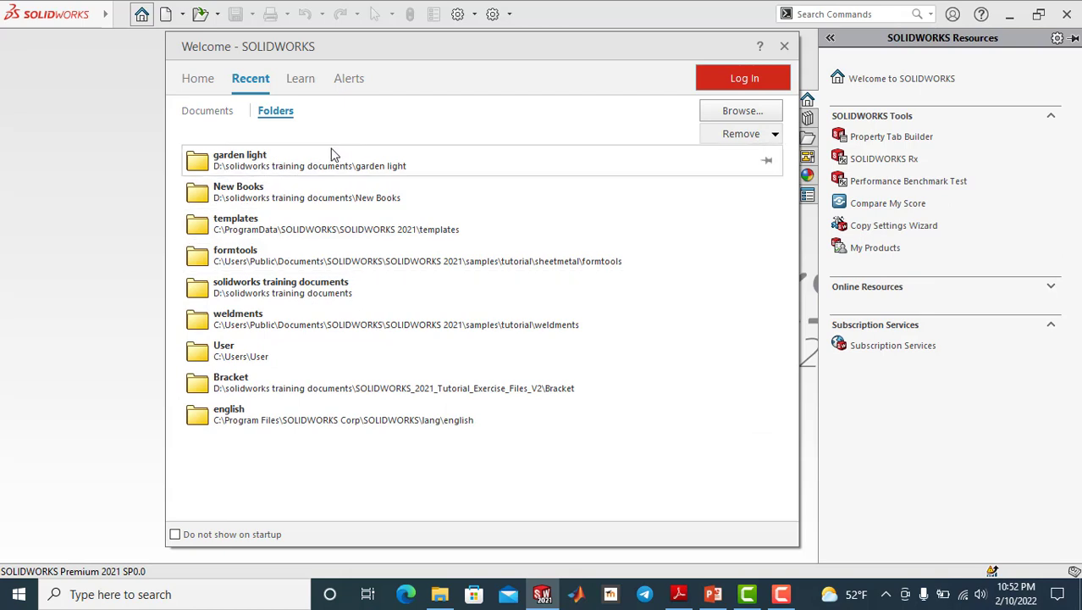
- Return to recent document thumbnails and filter them to parts and assemblies
left_click(213, 111)
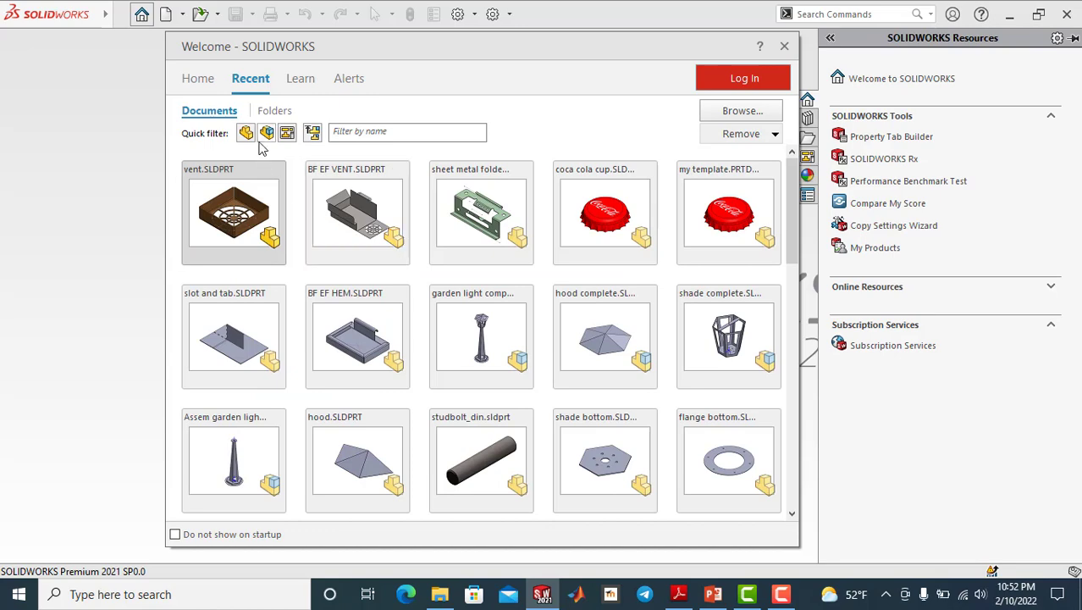
left_click(245, 133)
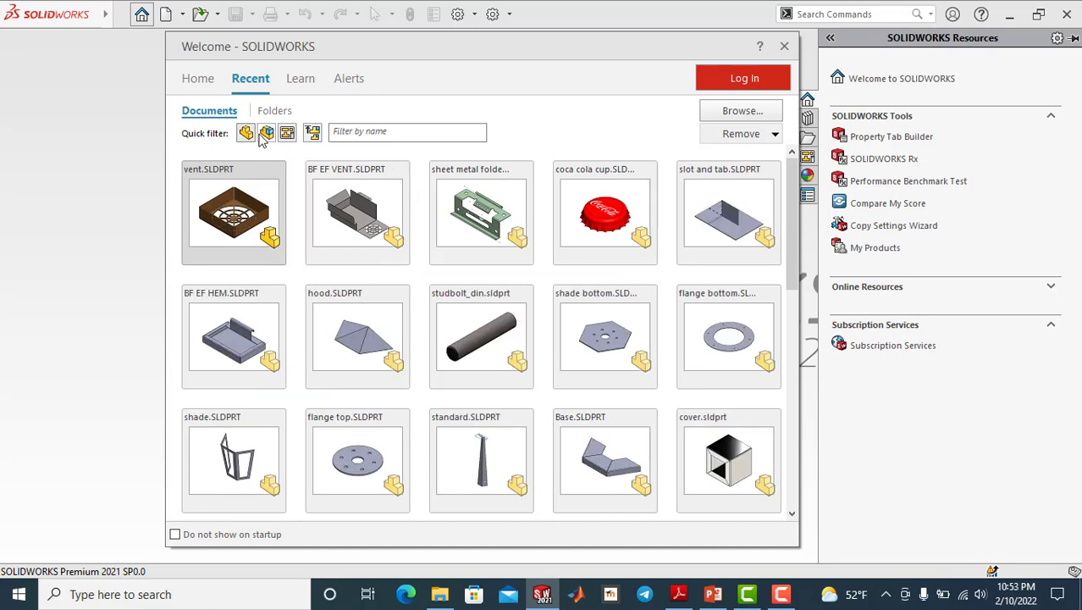
left_click(267, 133)
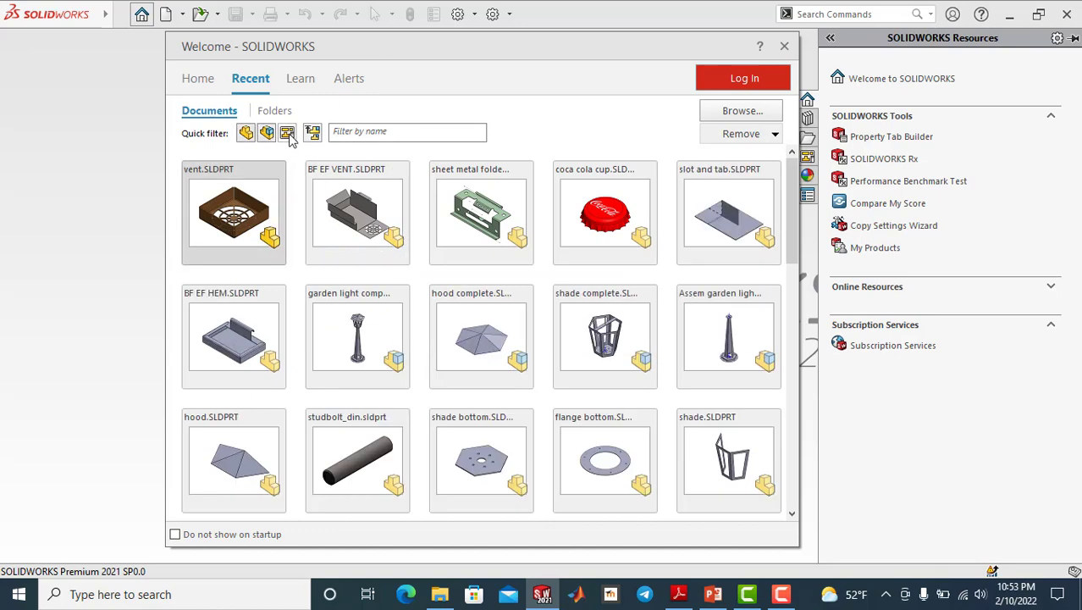
scroll(534, 355, "down", 3)
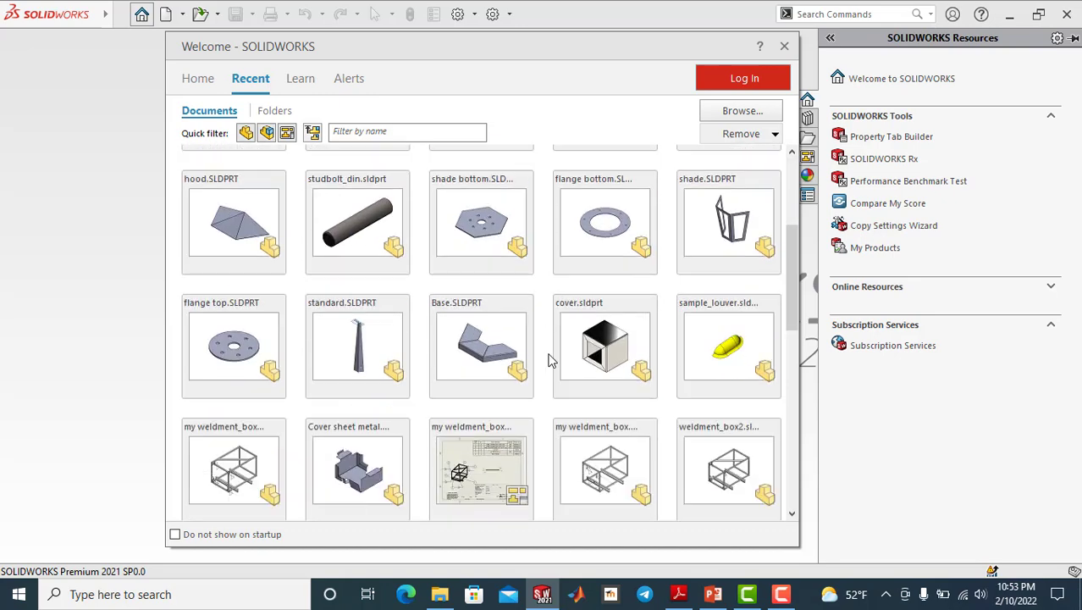
scroll(535, 354, "up", 3)
- Narrow the recent documents to drawings only, then go to the Learn page
left_click(366, 131)
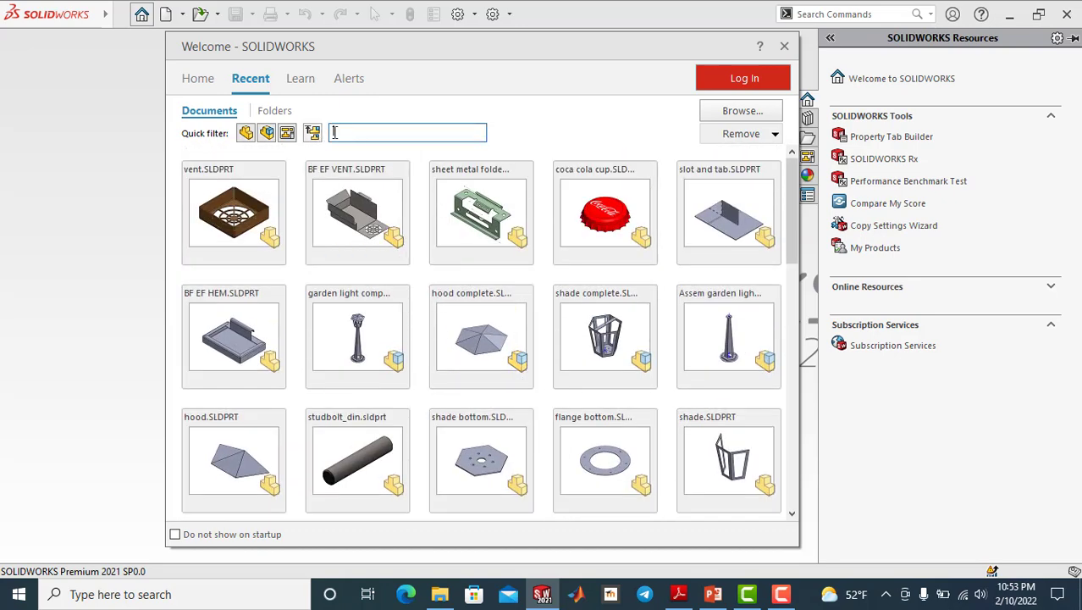
left_click(267, 133)
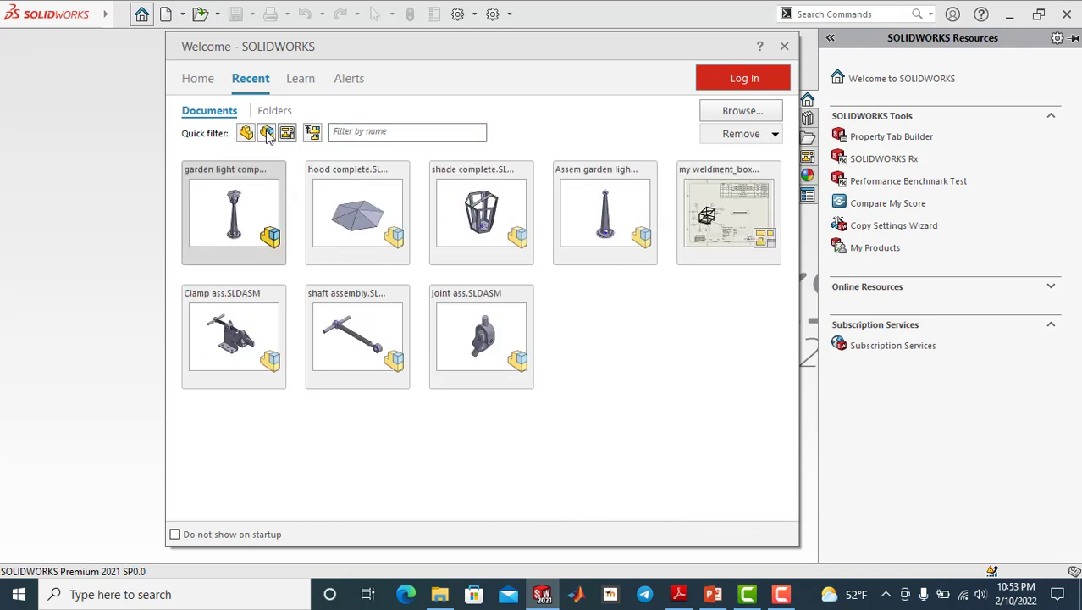
left_click(267, 133)
left_click(366, 133)
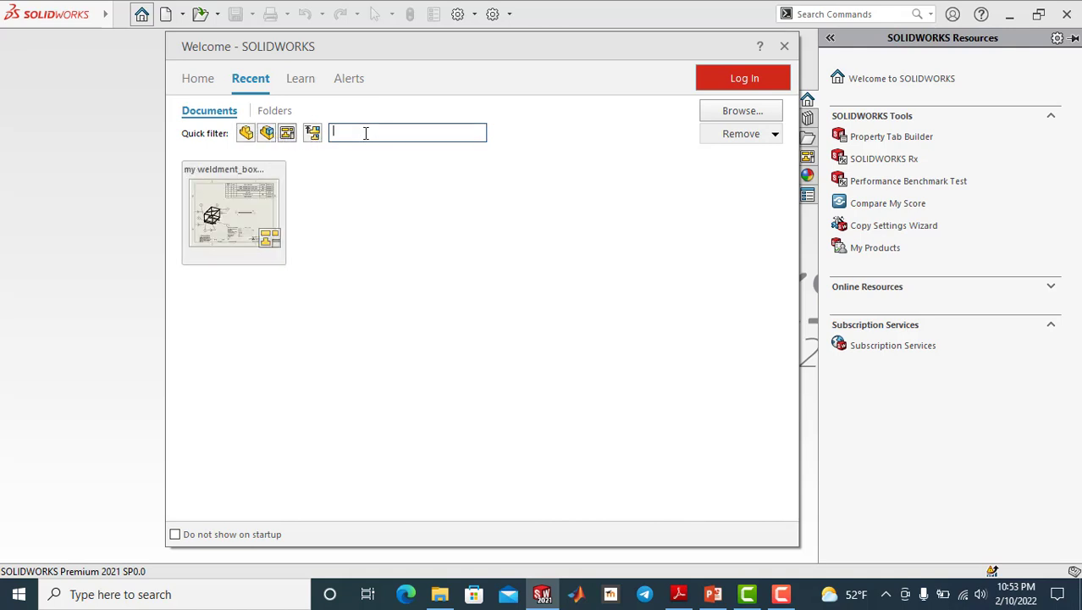
left_click(302, 80)
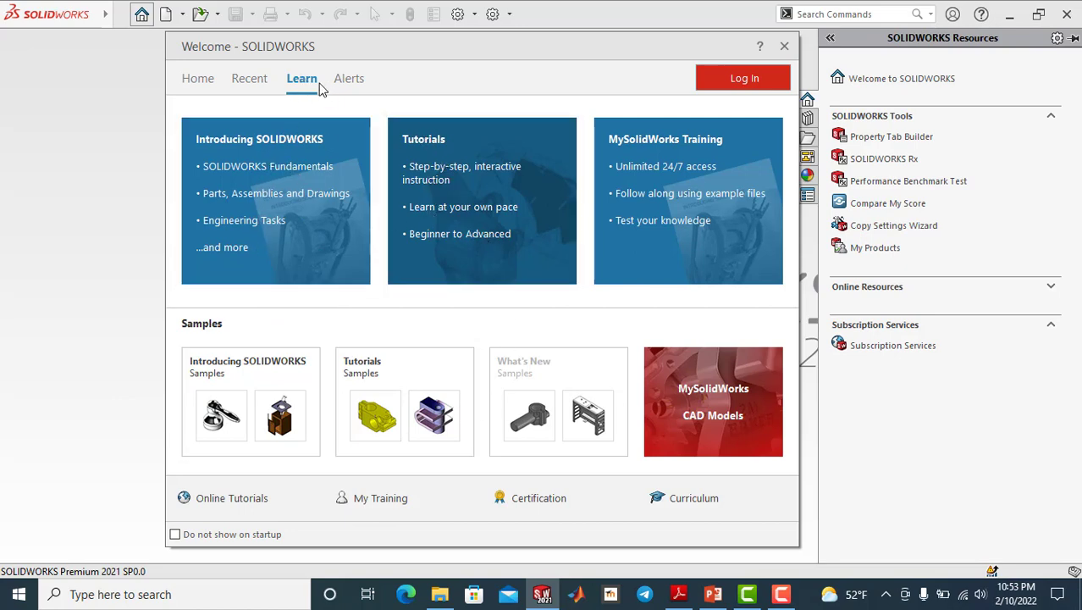
- Browse Technical Alerts and Troubleshooting, return to Home, then close the Welcome dialog
left_click(354, 80)
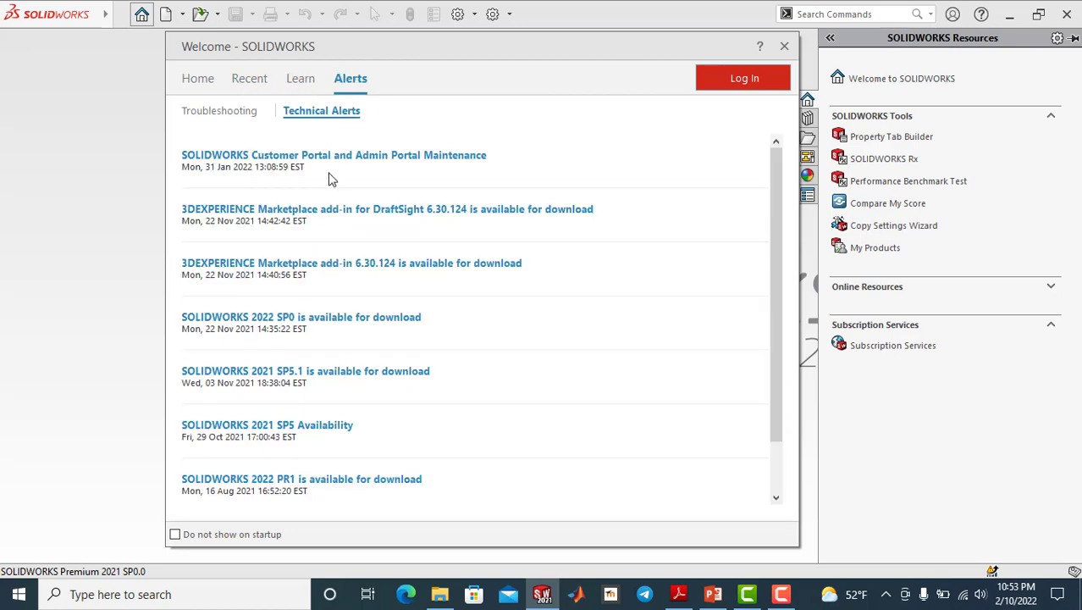
scroll(373, 288, "down", 1)
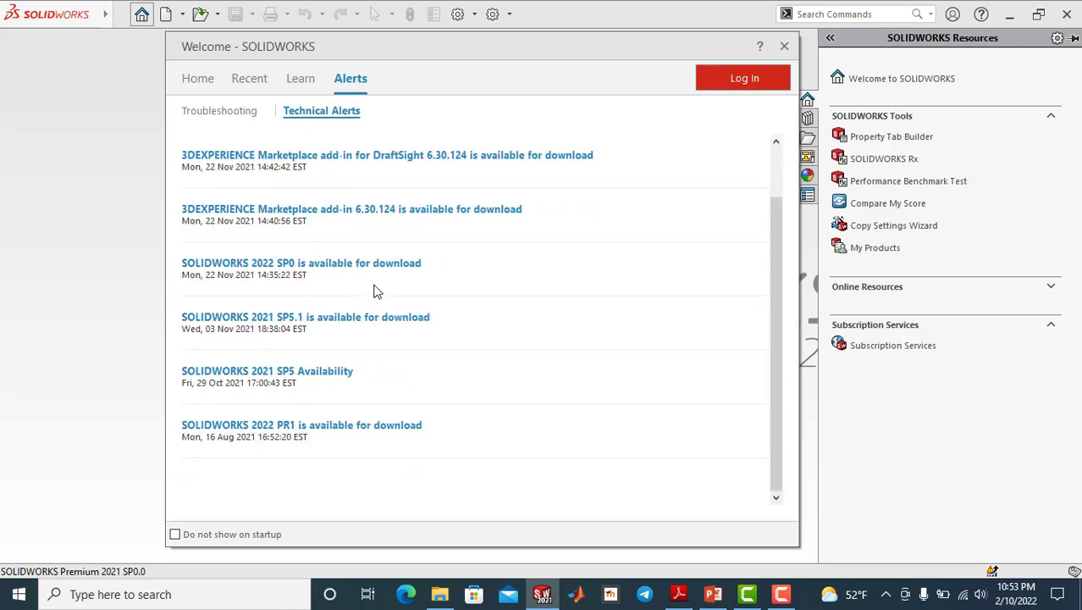
left_click(233, 119)
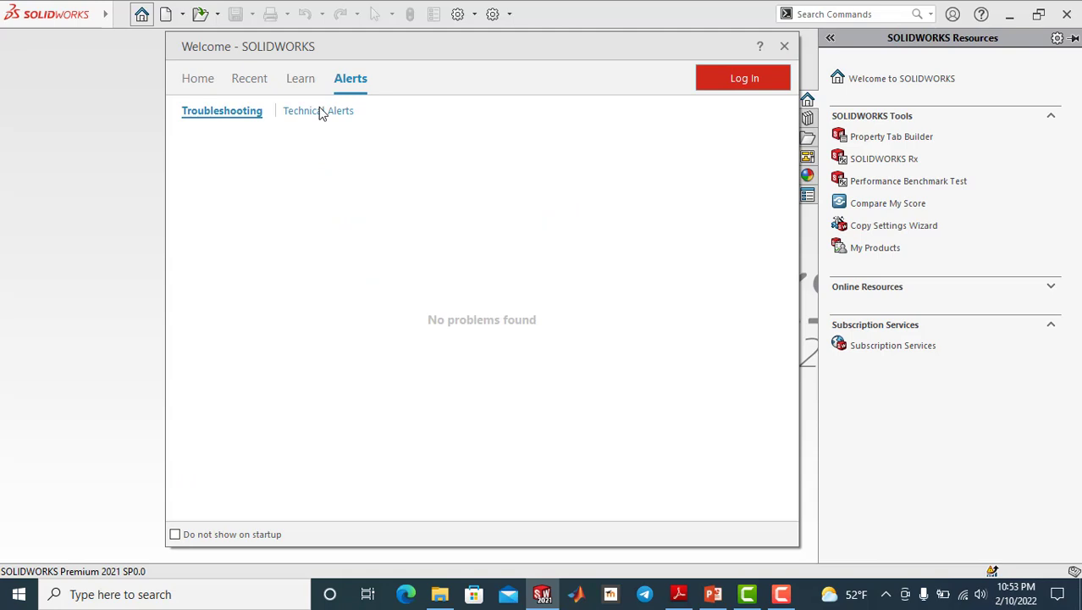
left_click(321, 113)
left_click(198, 78)
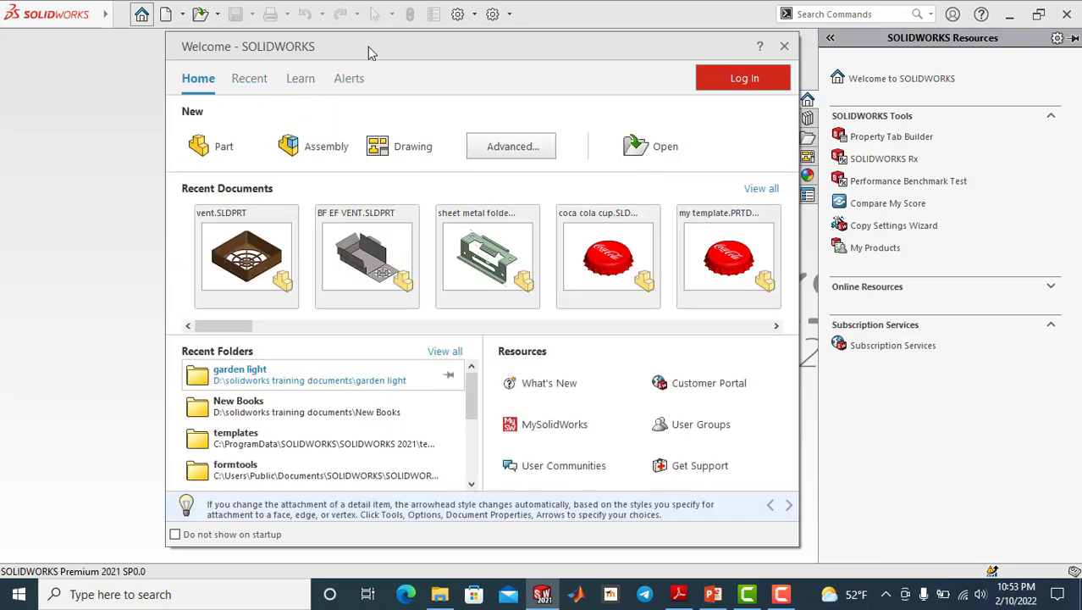
left_click(784, 45)
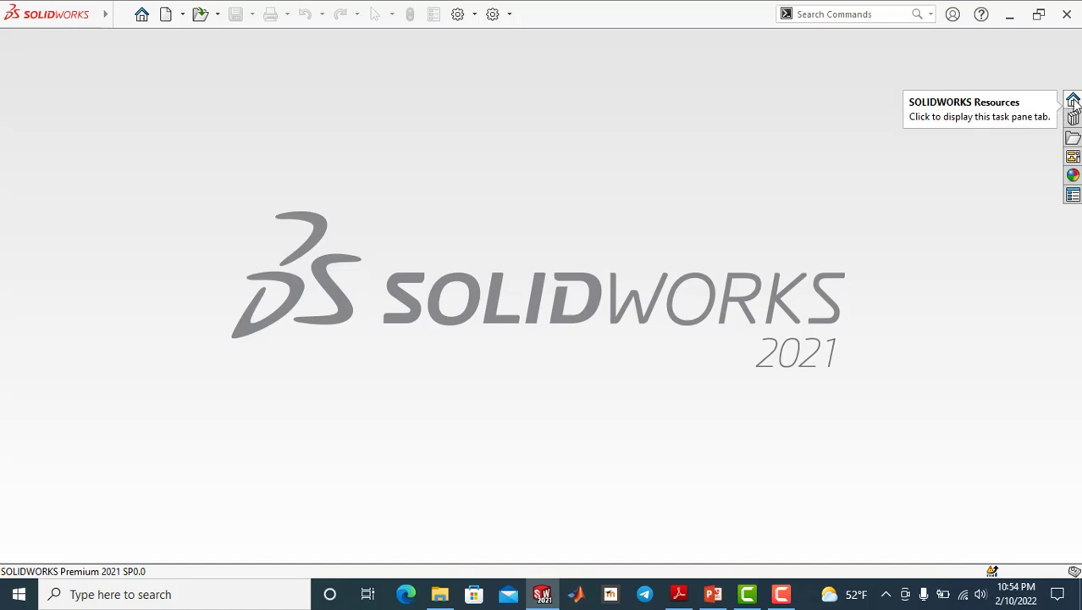
left_click(1073, 101)
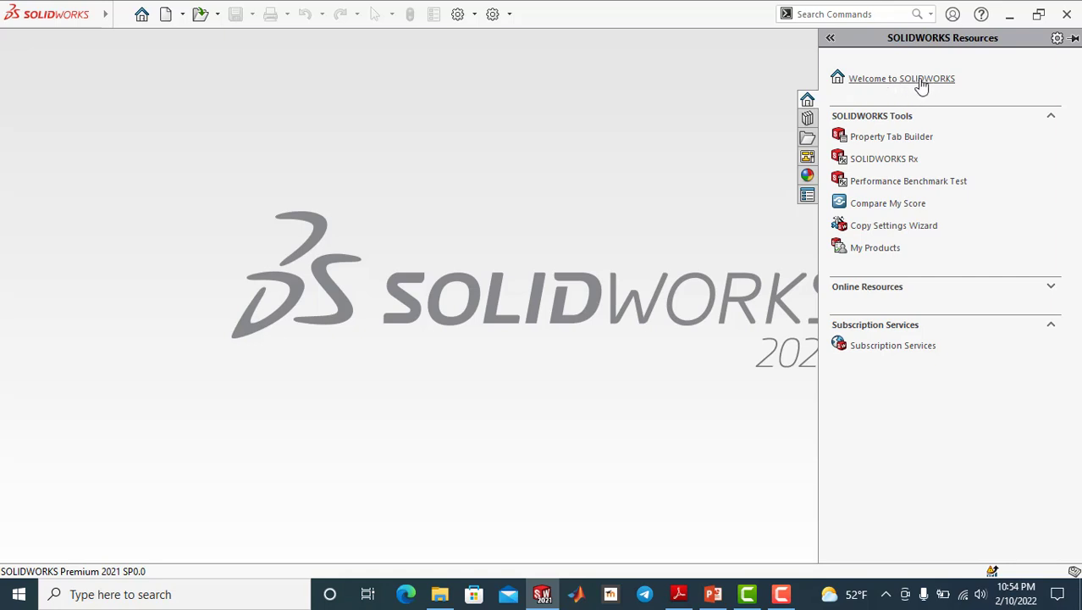
left_click(921, 81)
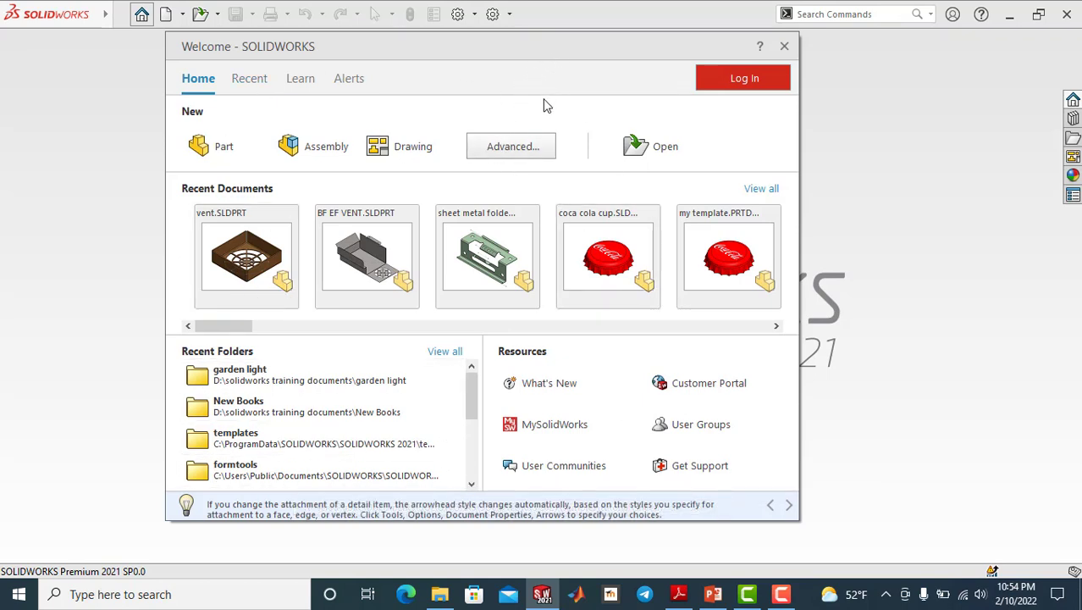
left_click(784, 46)
left_click(1072, 99)
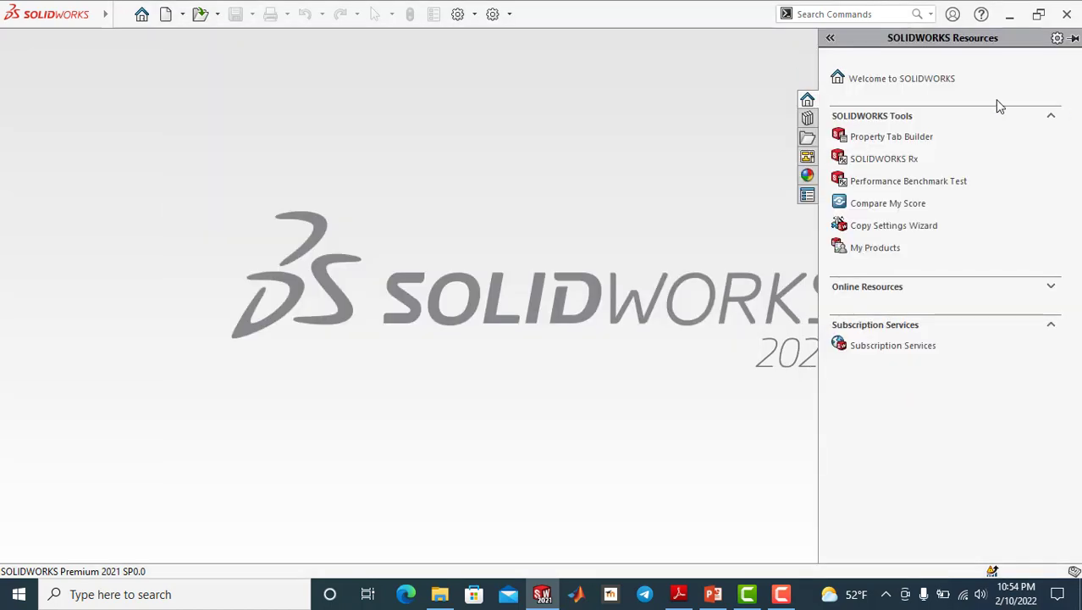
left_click(940, 89)
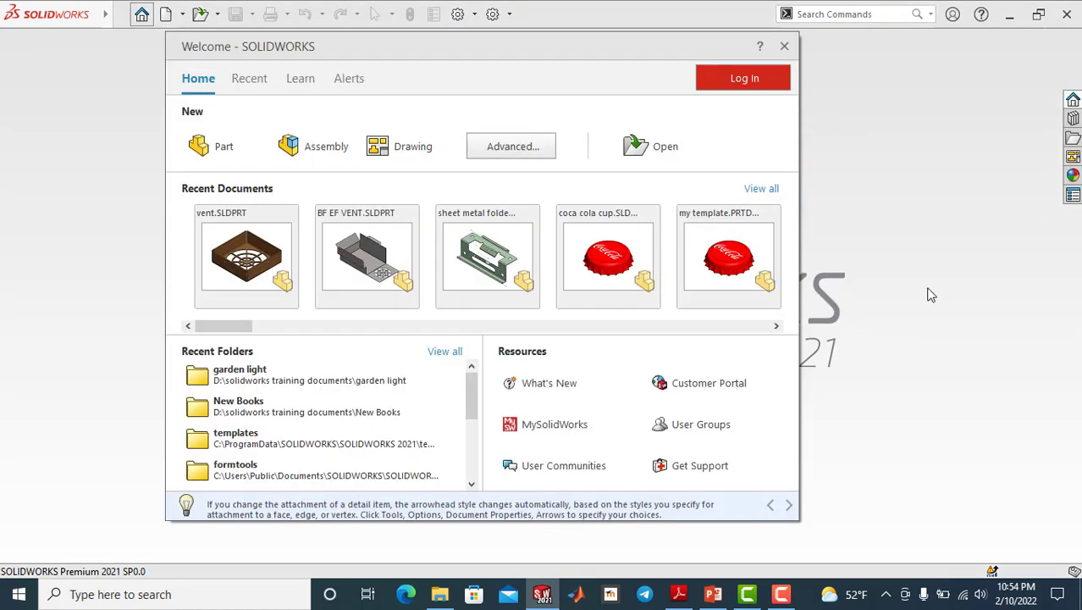
key("Escape")
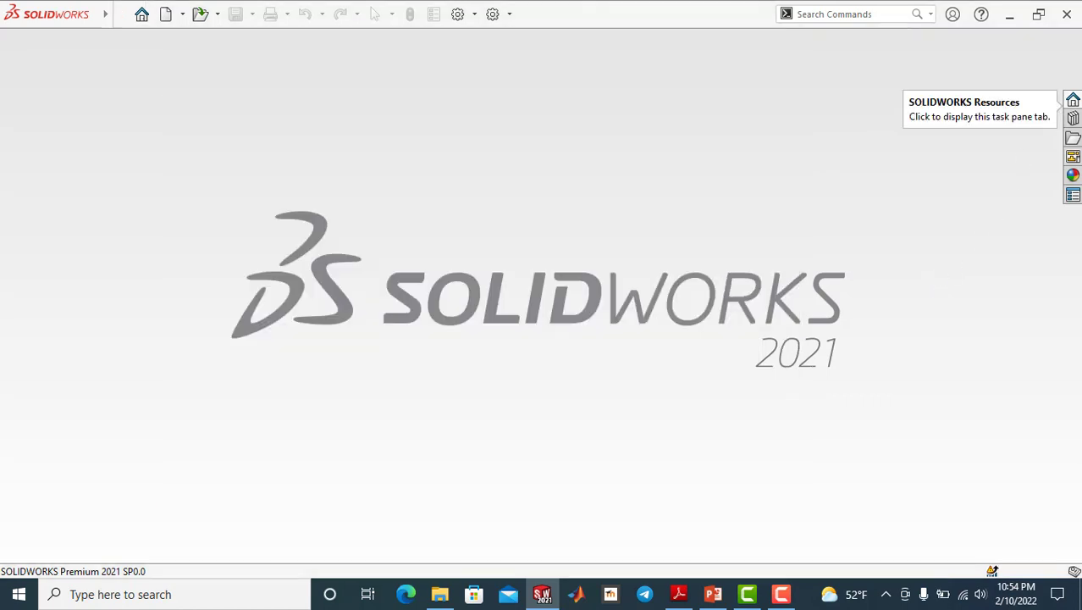
left_click(1070, 103)
left_click(685, 275)
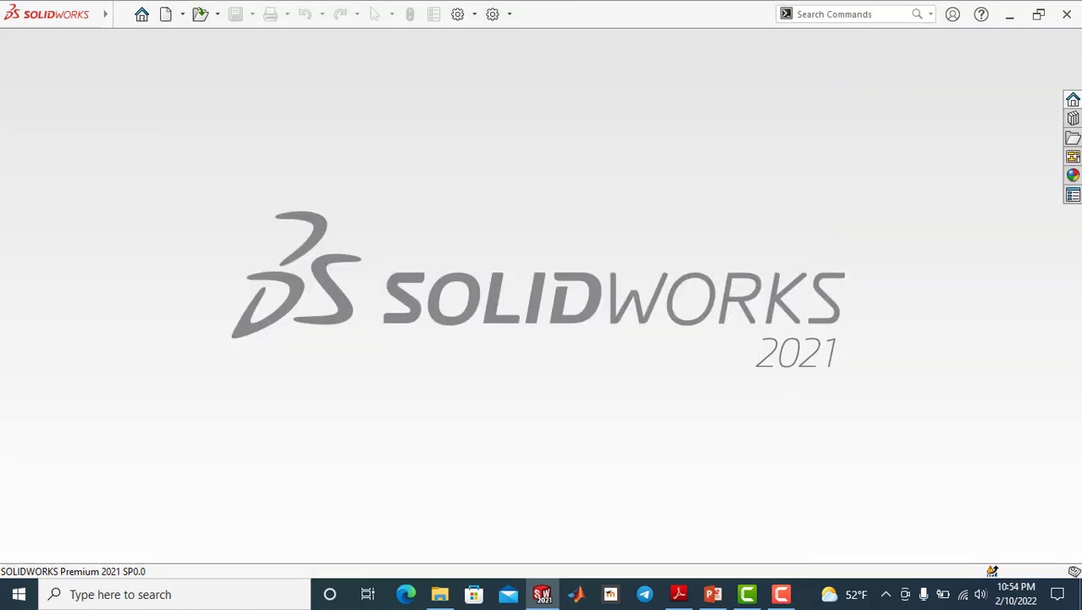
left_click(1077, 100)
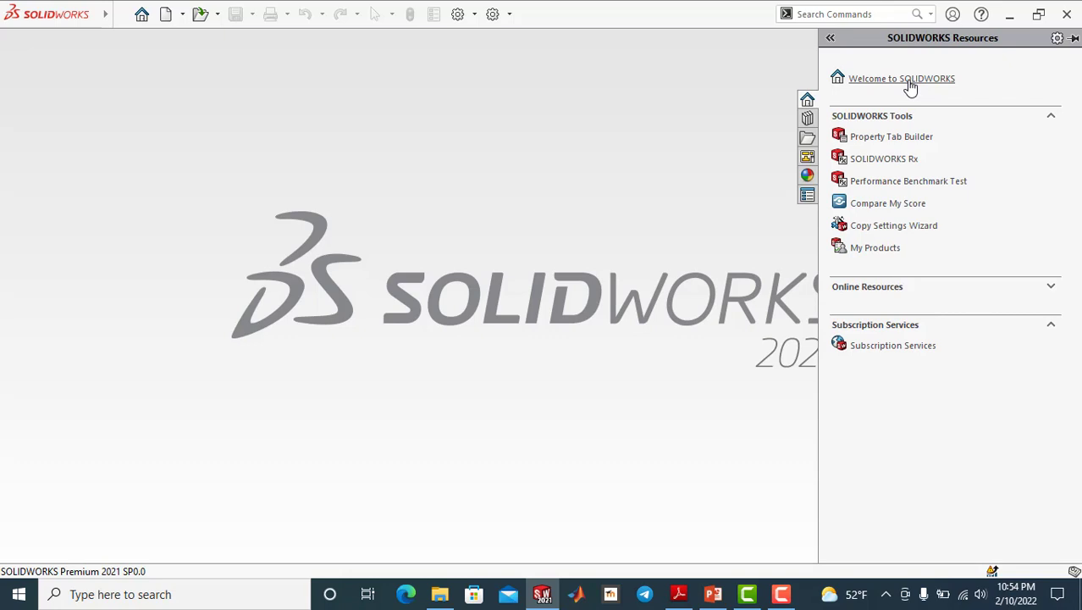
left_click(1077, 102)
left_click(913, 78)
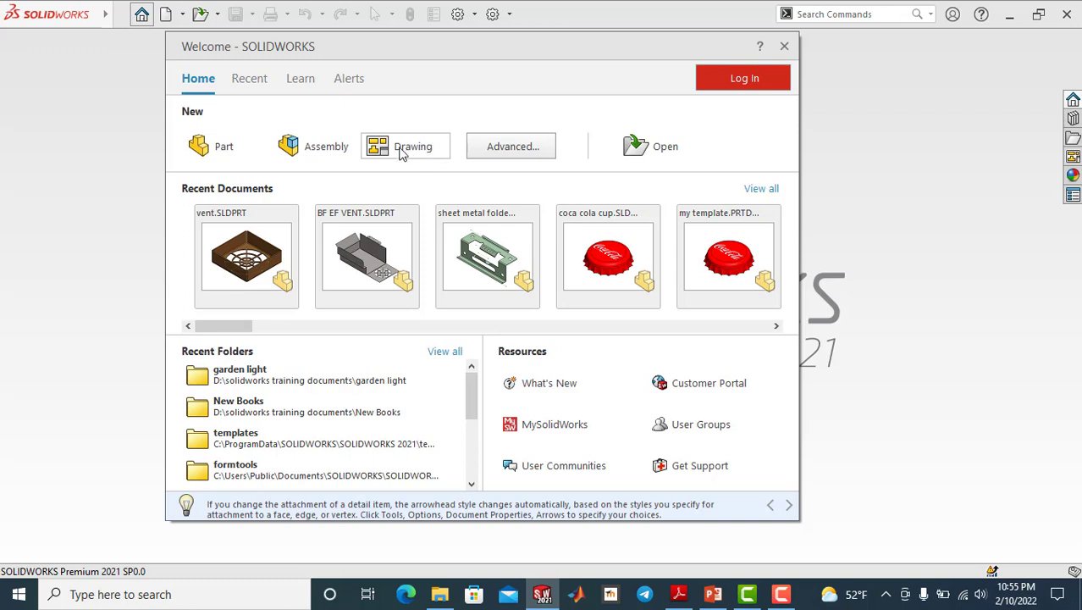
left_click(785, 47)
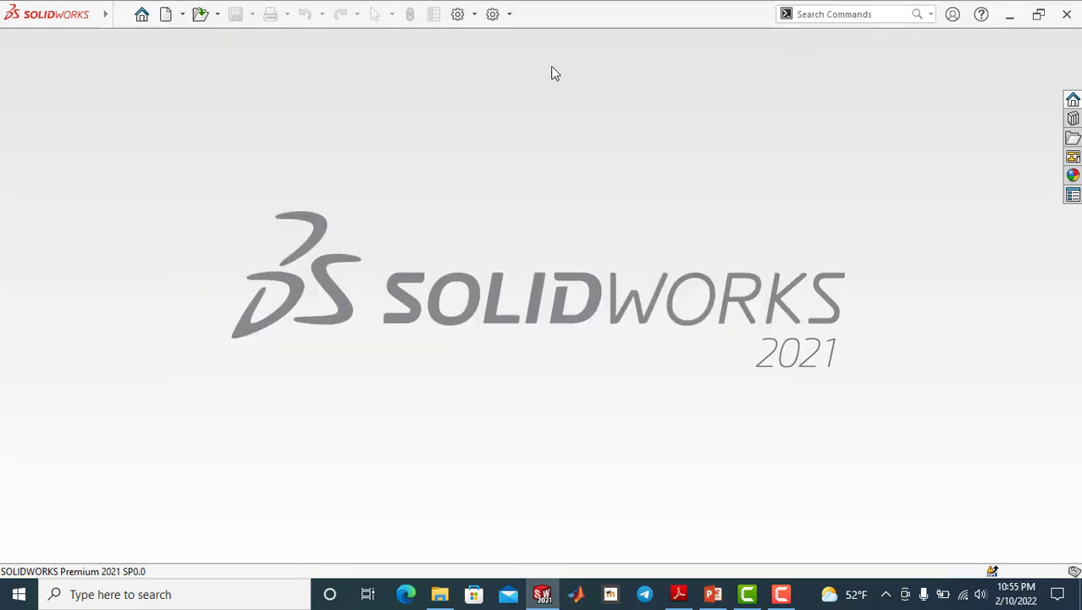
left_click(183, 14)
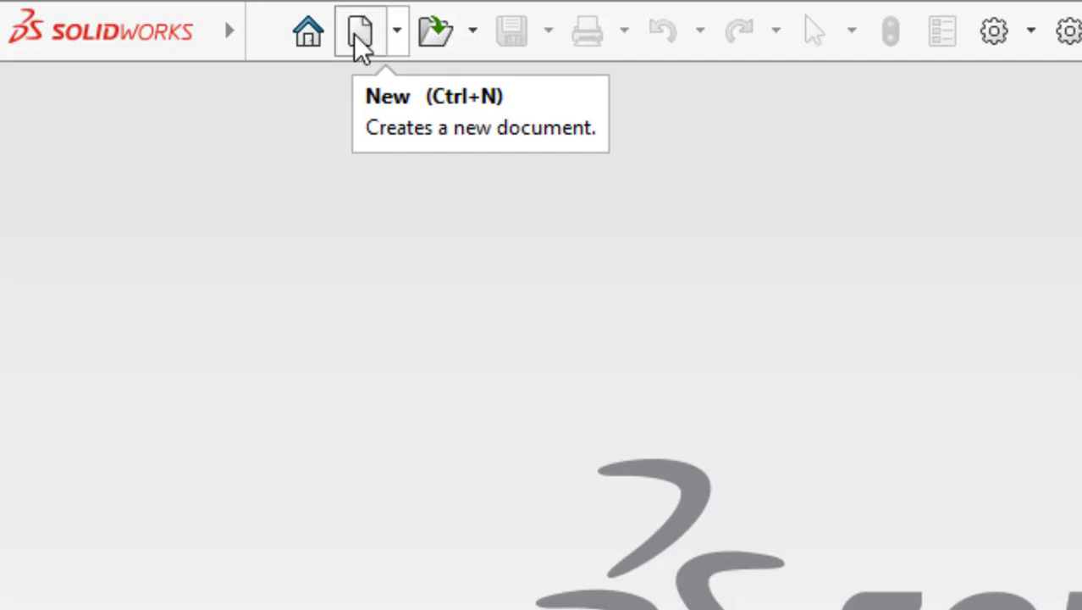
- Start a new SOLIDWORKS document, toggling between Advanced and Novice views and picking Part
left_click(360, 40)
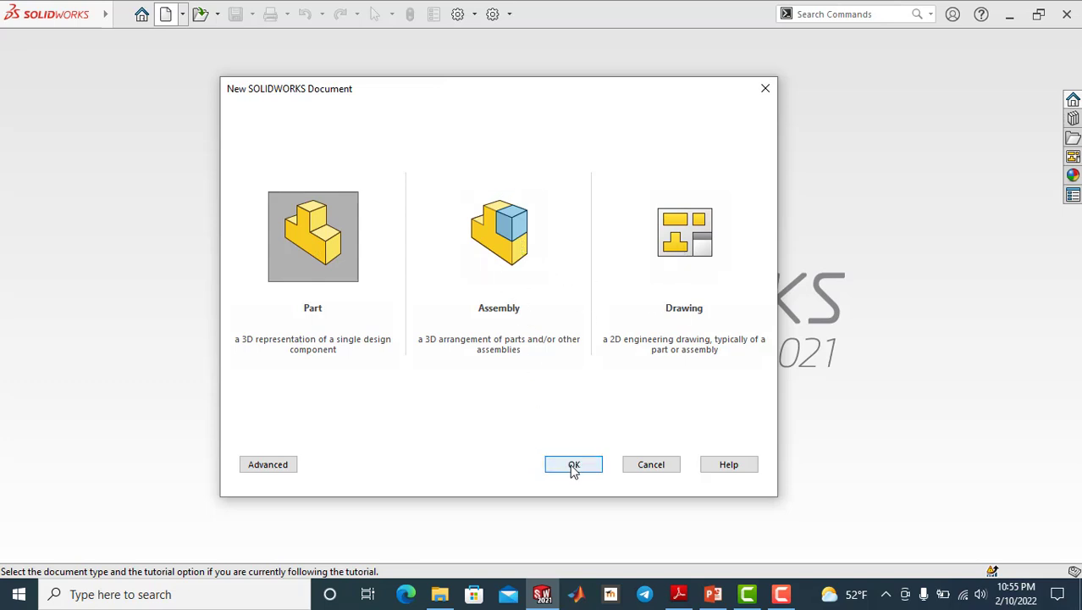
left_click(292, 465)
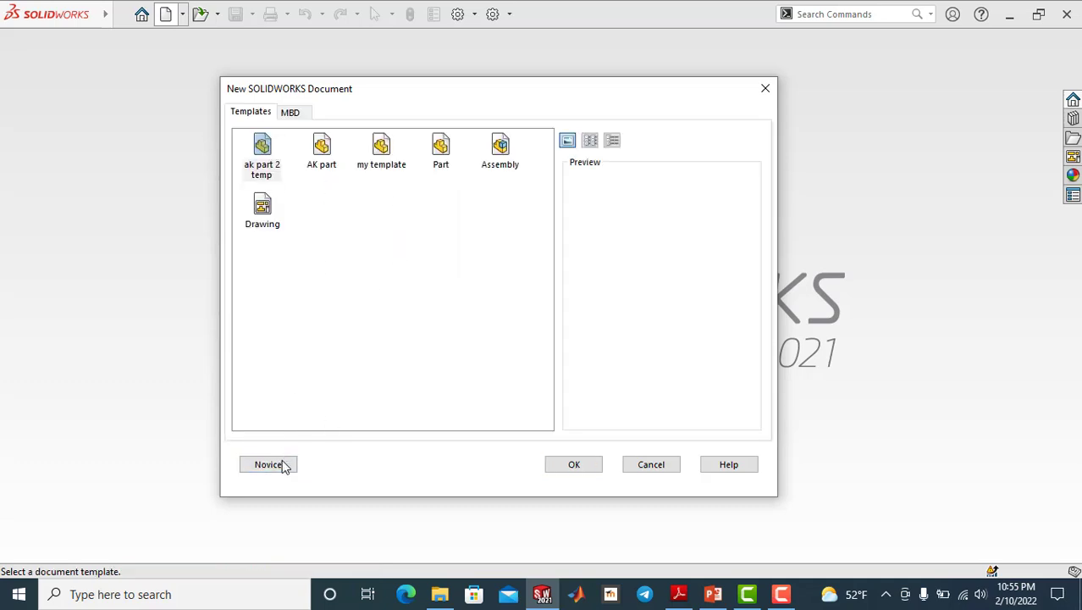
left_click(283, 465)
left_click(330, 245)
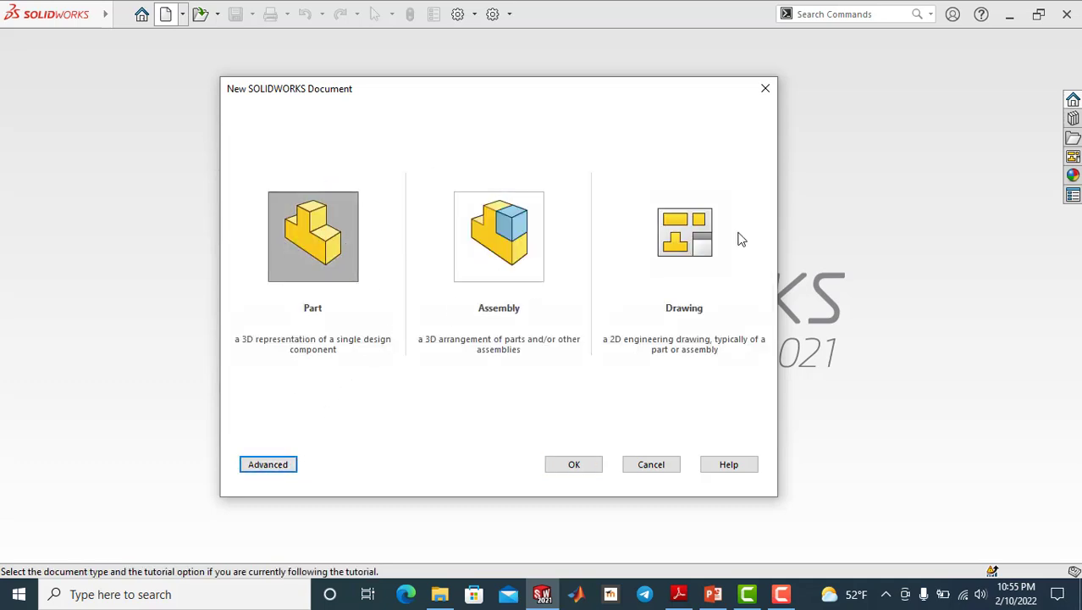
- Compare the Advanced templates: AK part, ak part 2 temp, my template and Drawing
left_click(276, 469)
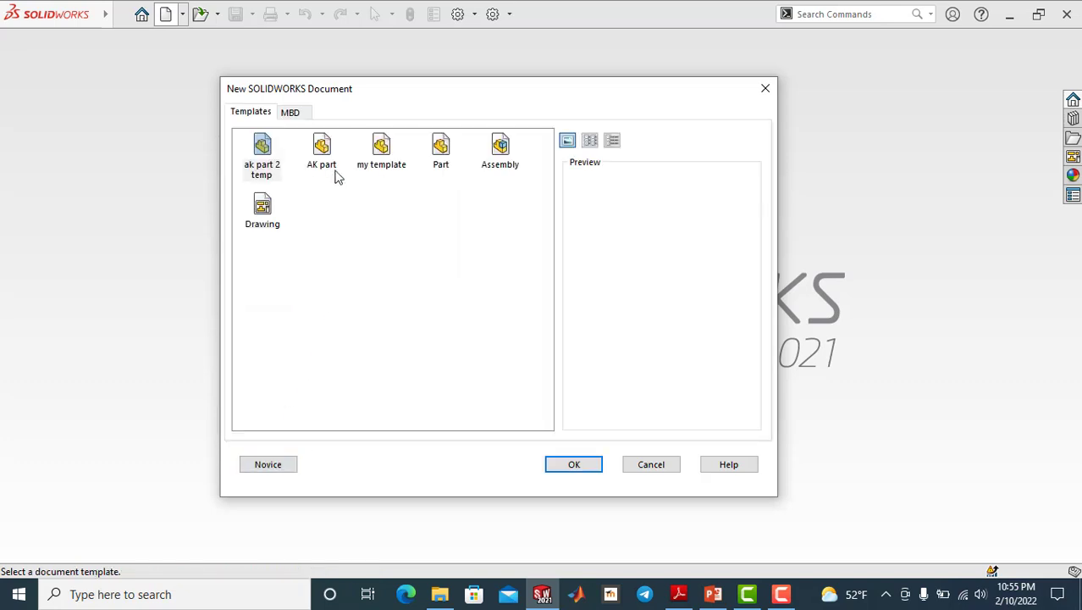
left_click(261, 156)
left_click(330, 165)
left_click(379, 163)
left_click(322, 155)
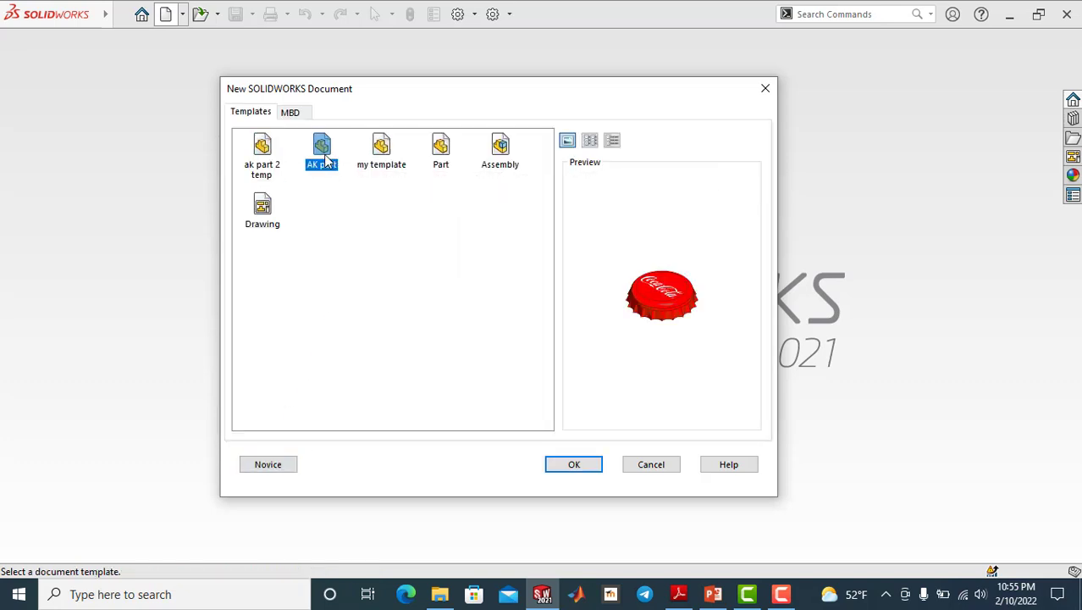
left_click(263, 159)
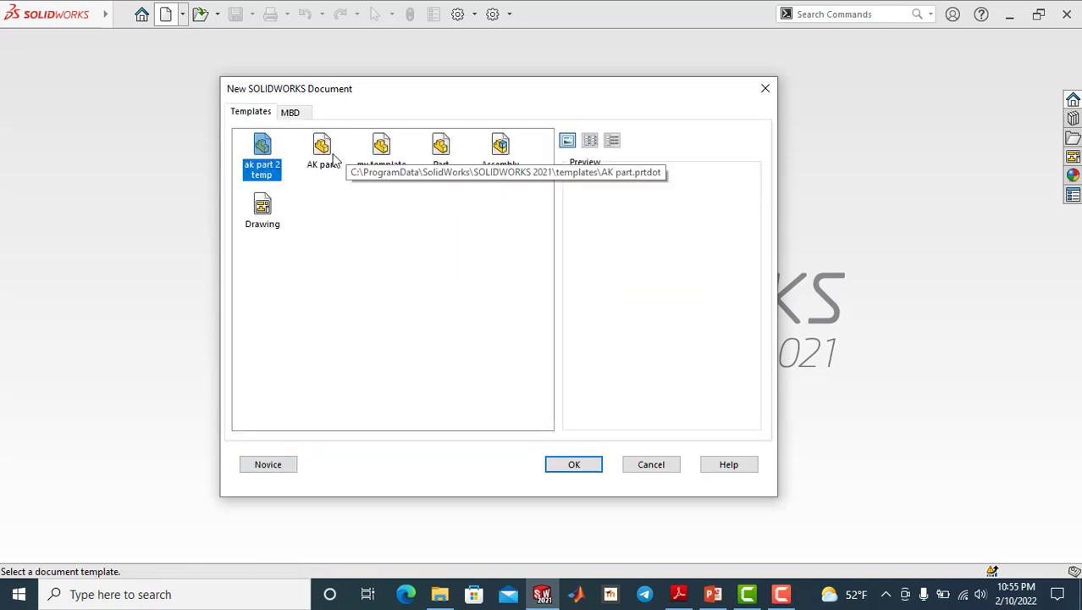
left_click(381, 150)
left_click(325, 150)
left_click(275, 154)
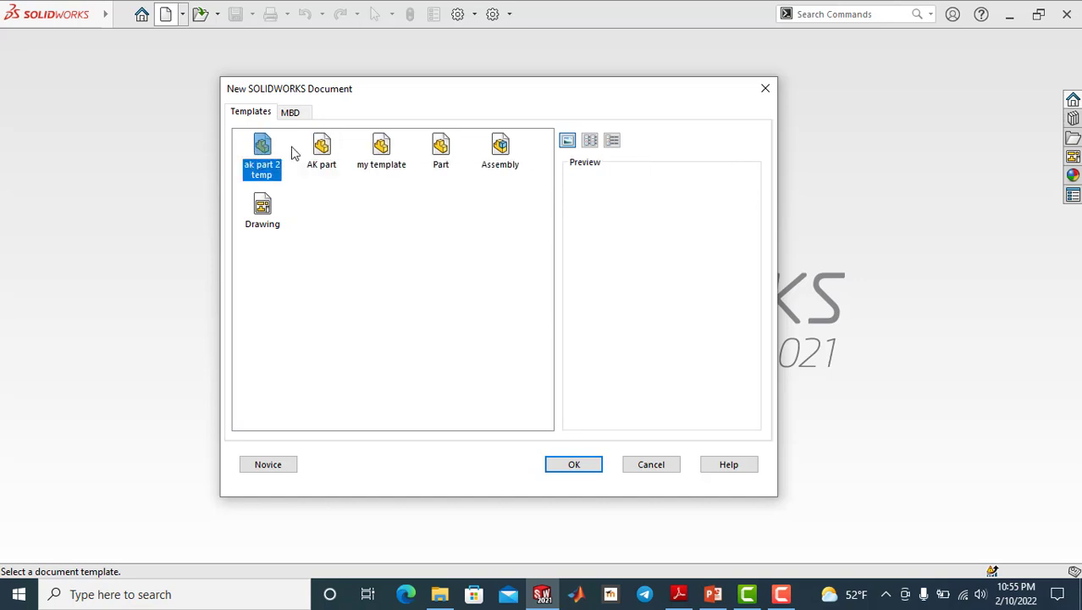
left_click(337, 153)
left_click(370, 151)
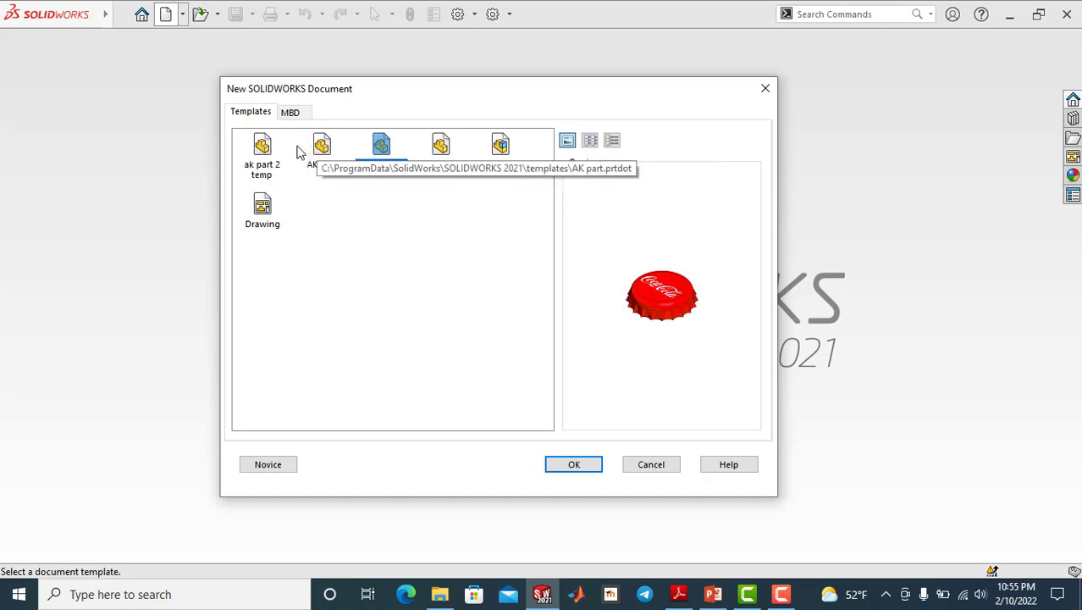
left_click(268, 227)
left_click(269, 154)
left_click(321, 157)
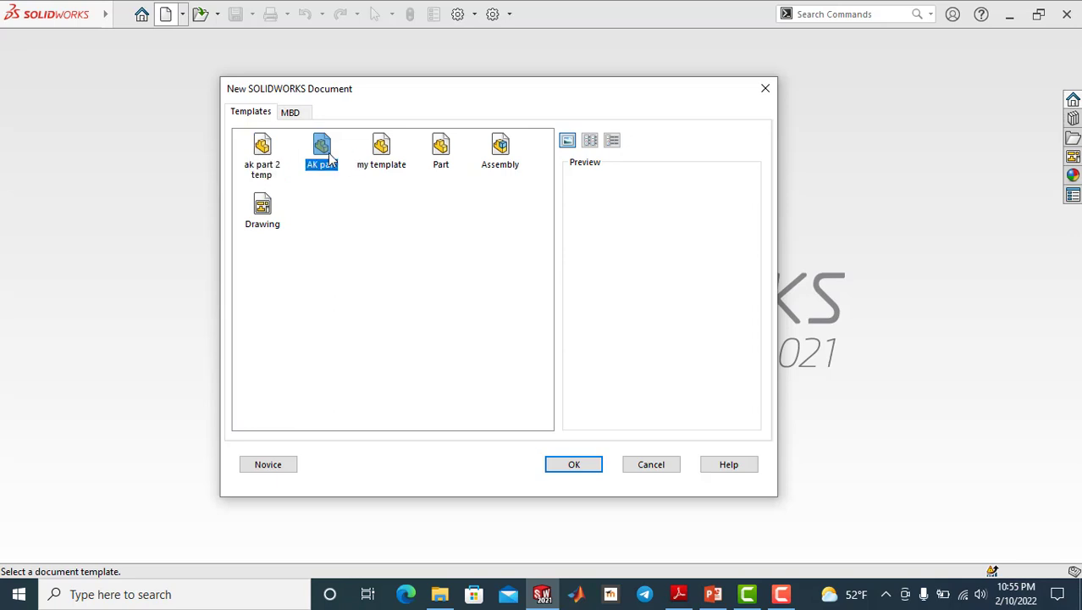
left_click(379, 160)
left_click(327, 160)
left_click(265, 162)
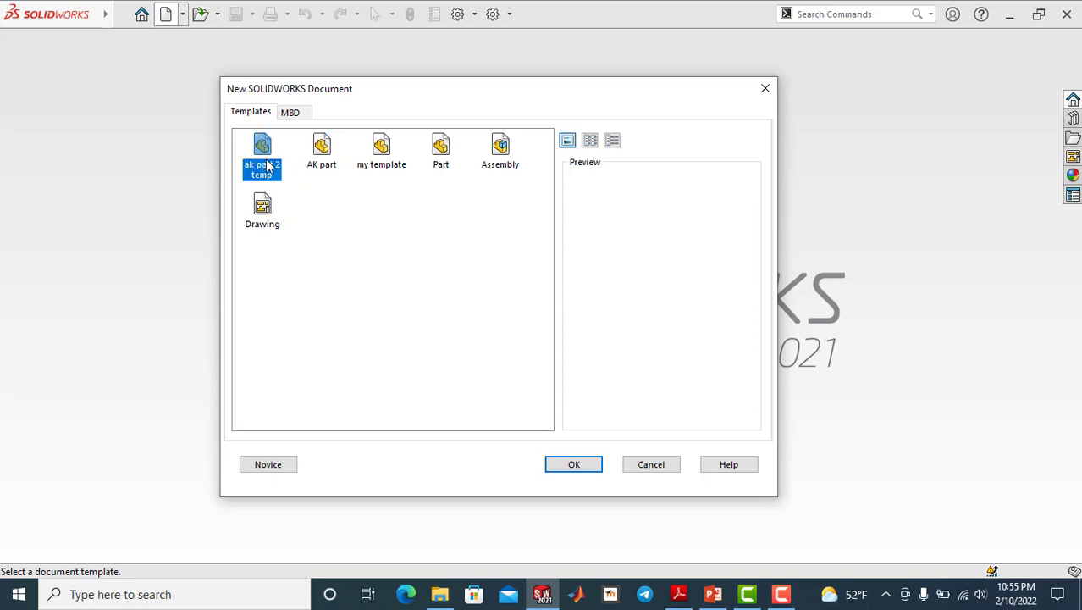
left_click(331, 154)
left_click(393, 156)
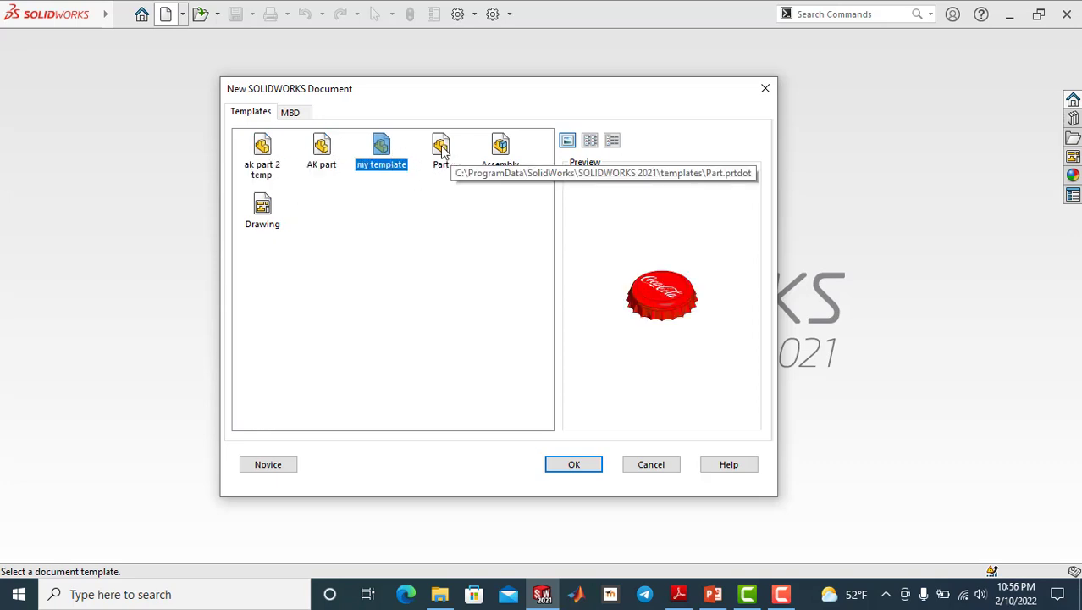
- Back in Novice view, choose Part and create the new part document
left_click(279, 470)
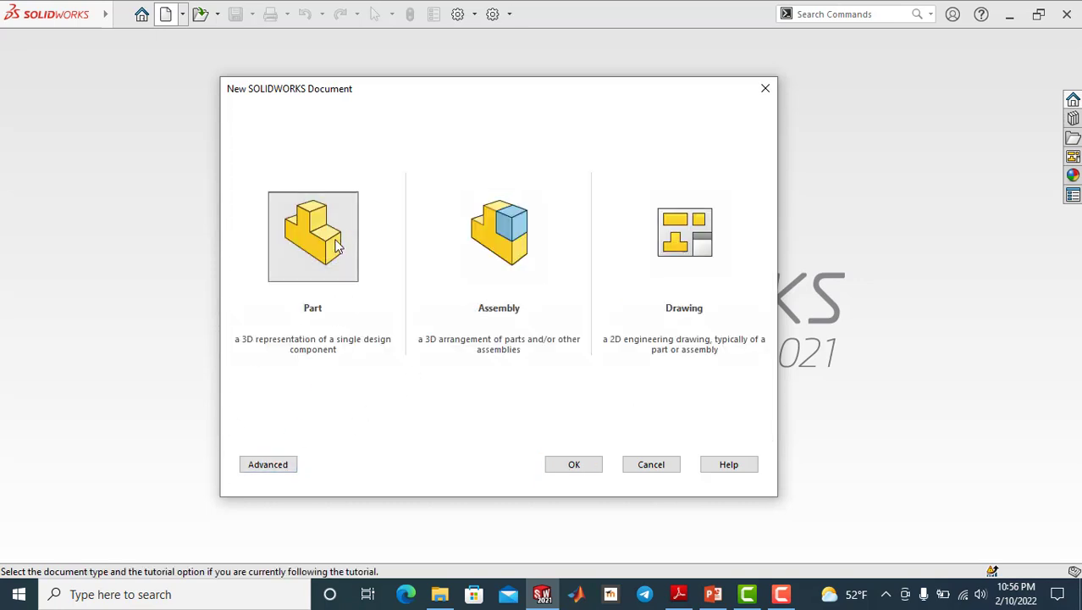
left_click(324, 307)
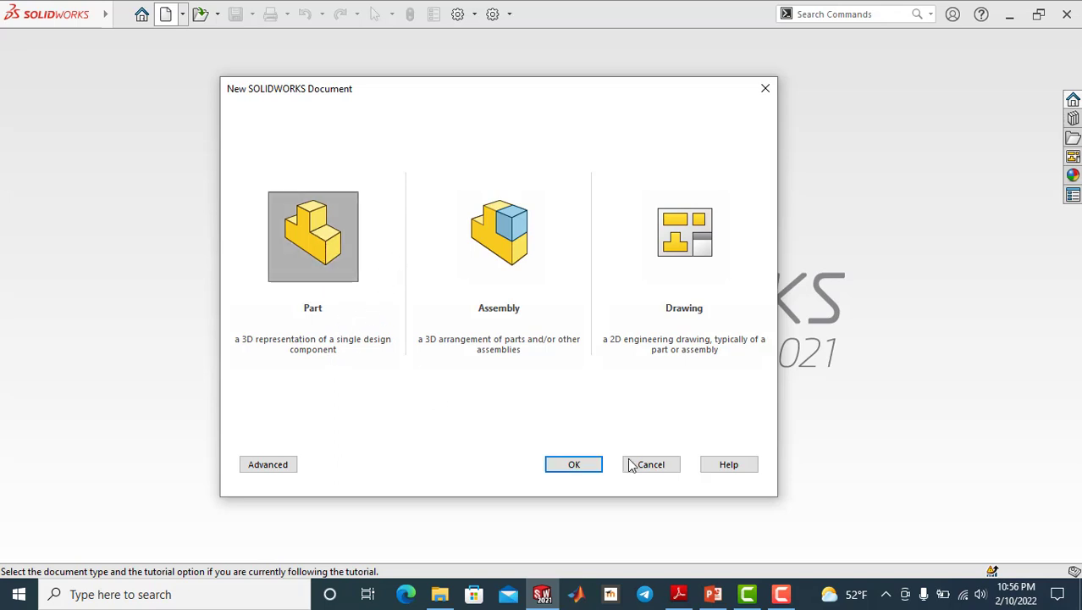
left_click(589, 472)
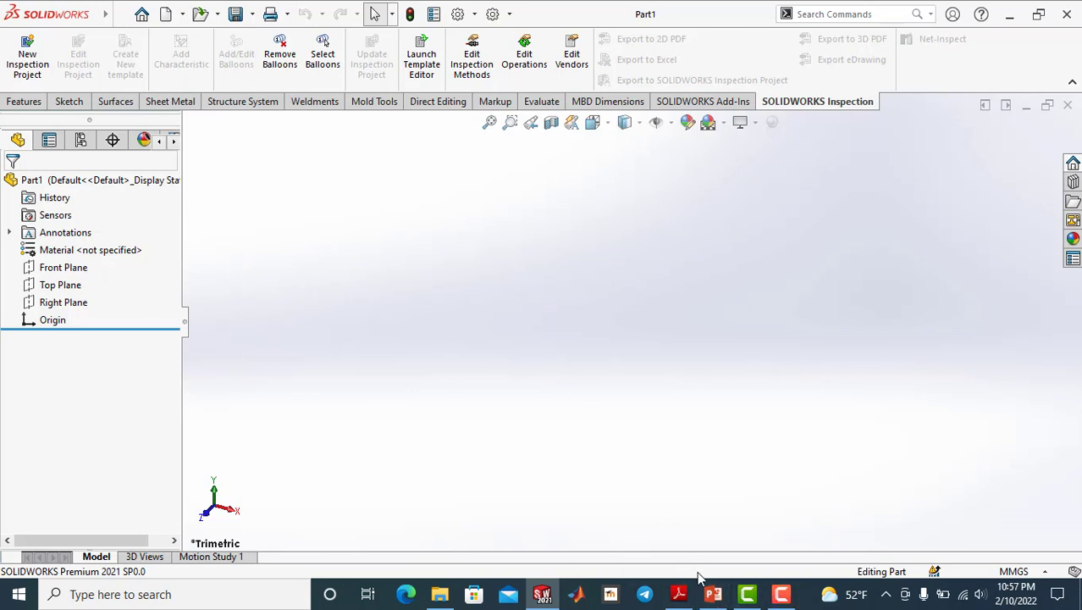
- Advance the PowerPoint slide show to the Units and Dimension Standard slide, then return to SOLIDWORKS
left_click(714, 595)
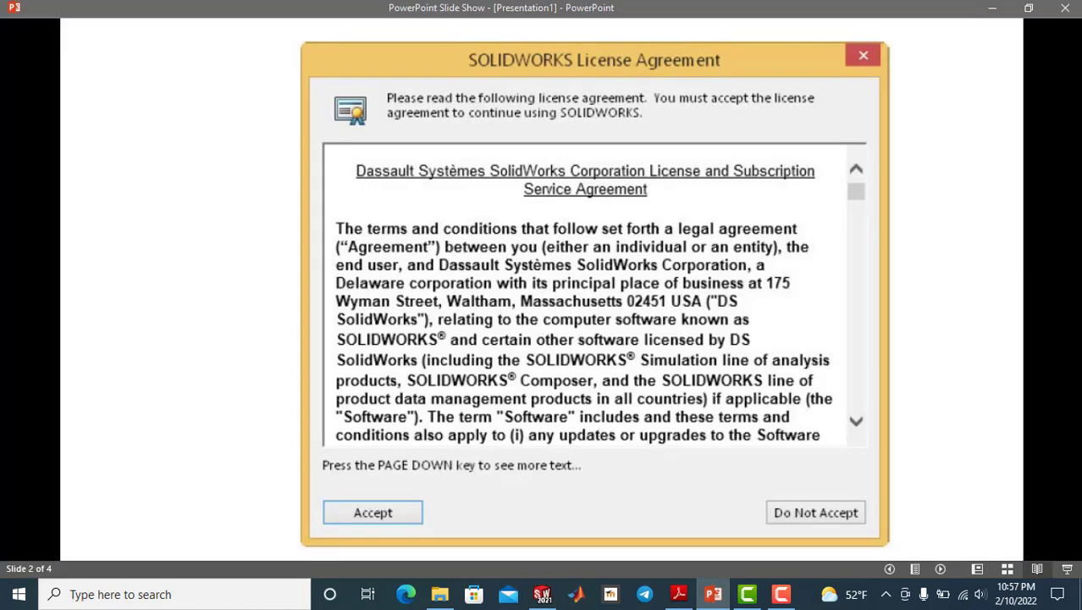
key("Right")
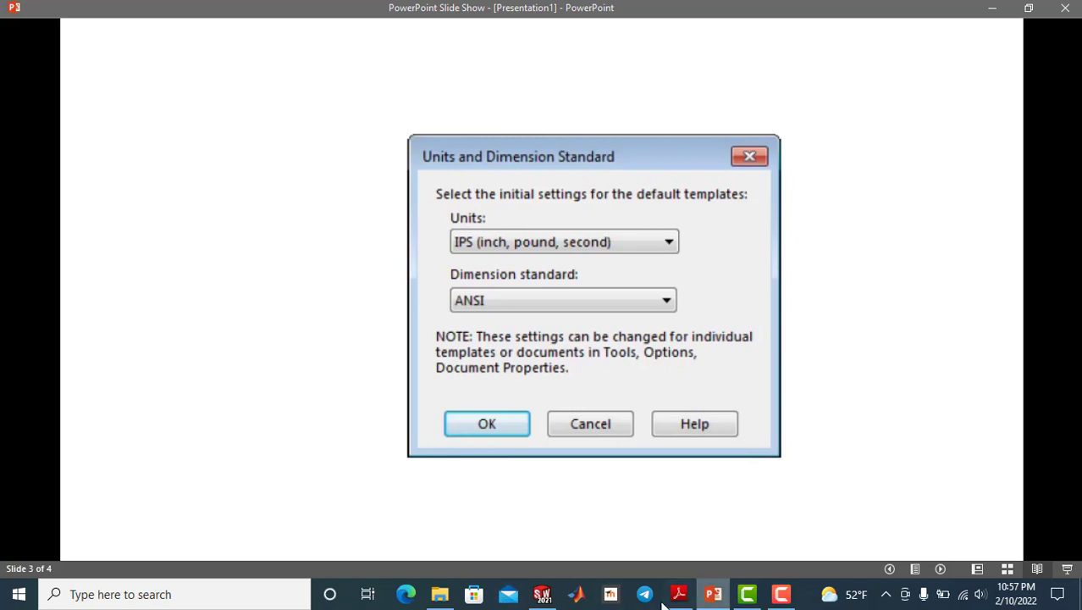
left_click(542, 594)
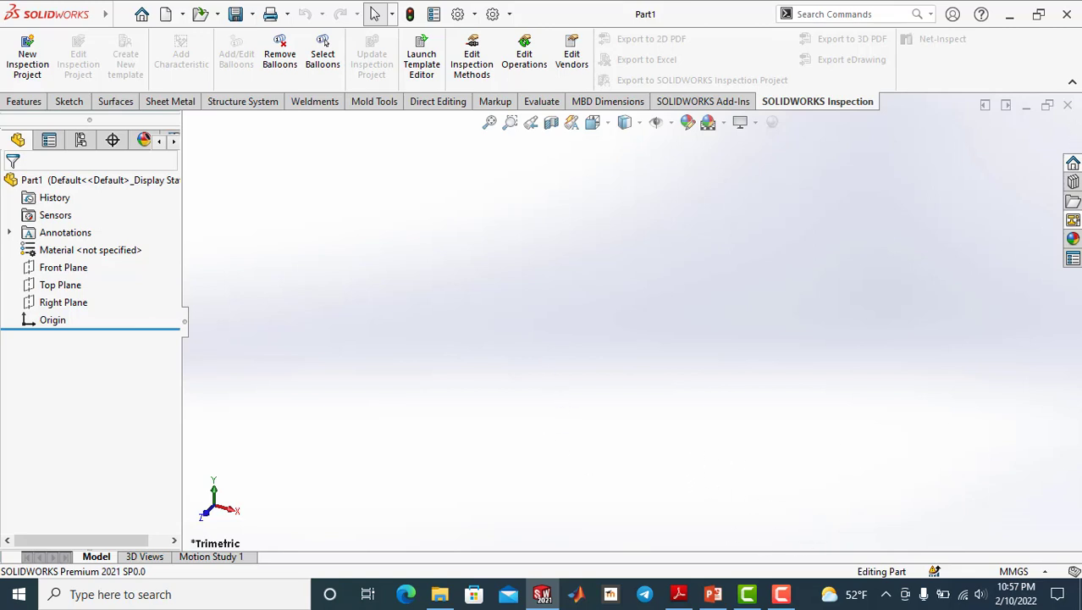
- Cycle through Resources, Design Library, File Explorer and Appearances task pane tabs, peeking at colours and scenes
left_click(1073, 163)
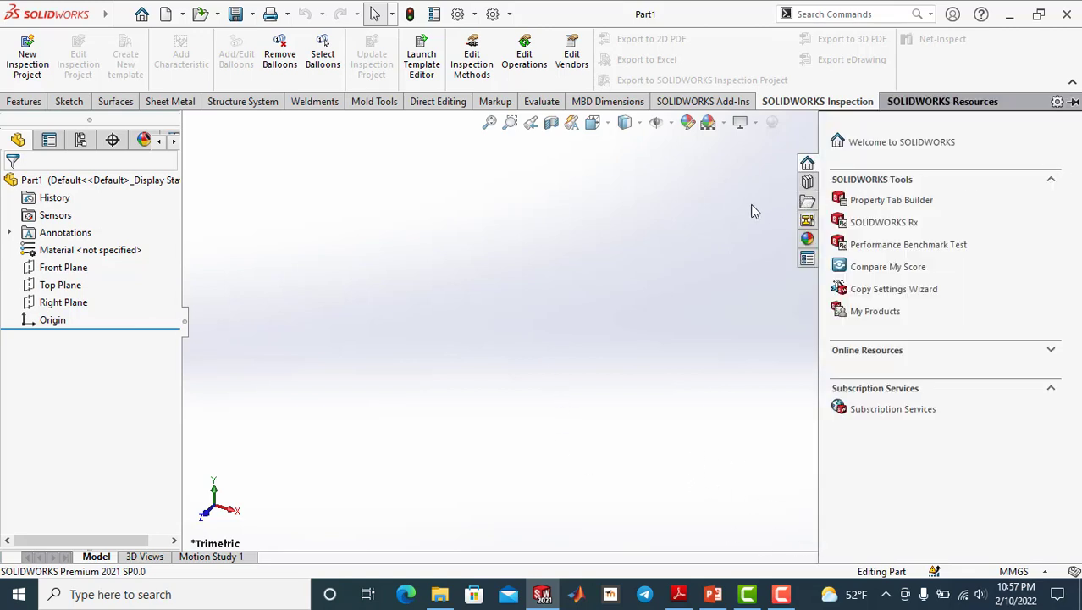
left_click(808, 183)
left_click(808, 201)
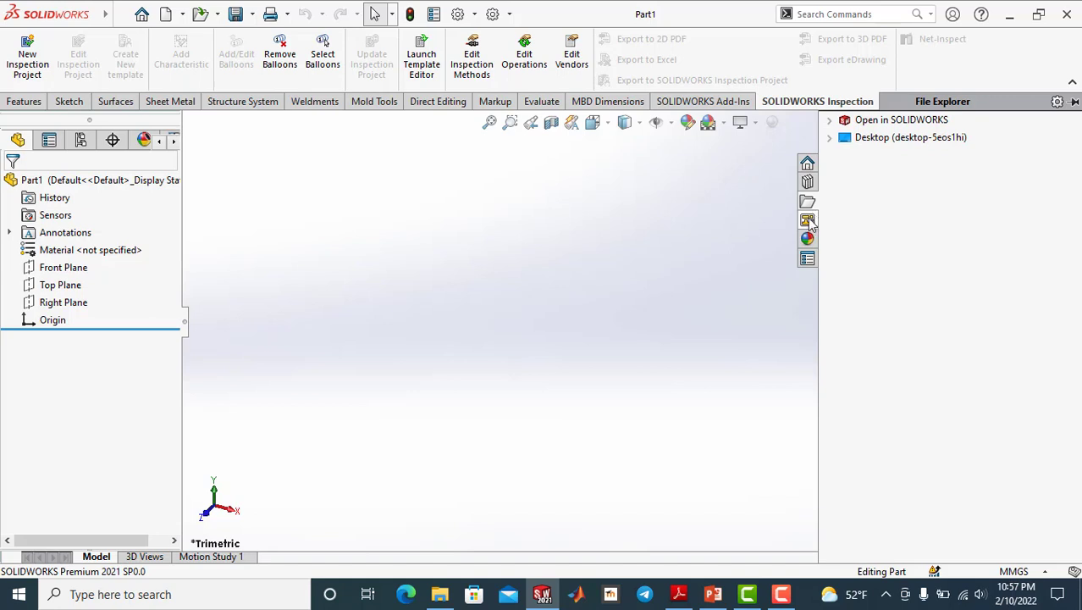
left_click(808, 240)
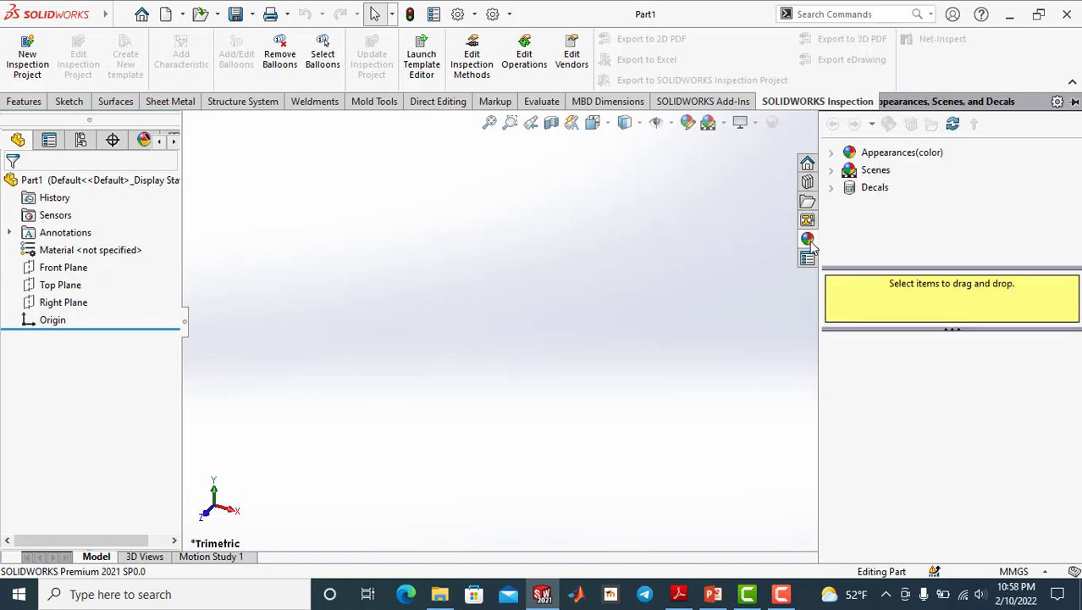
left_click(831, 153)
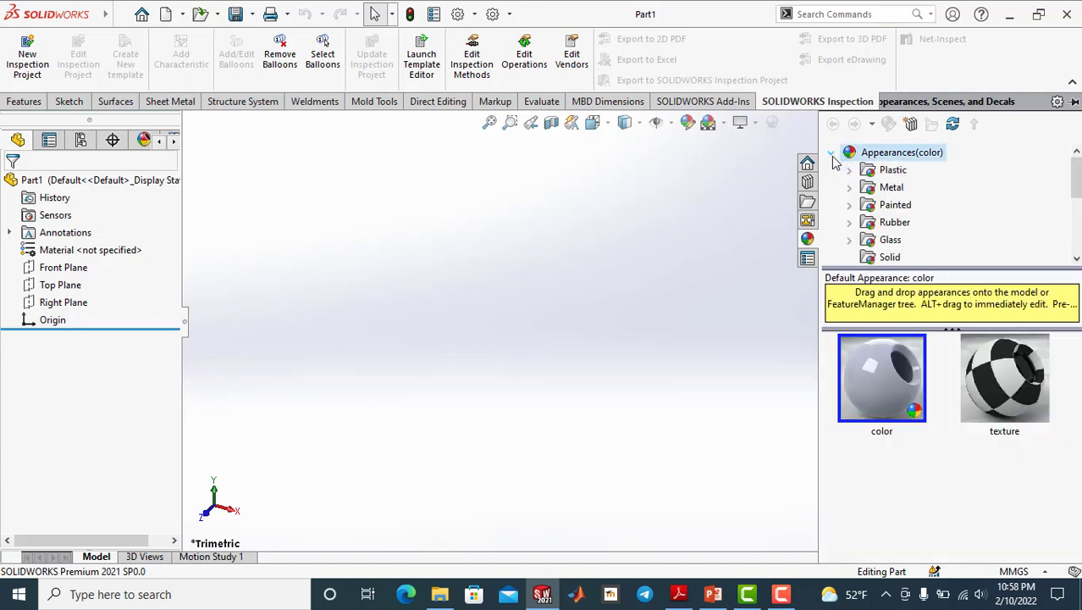
left_click(832, 154)
left_click(831, 170)
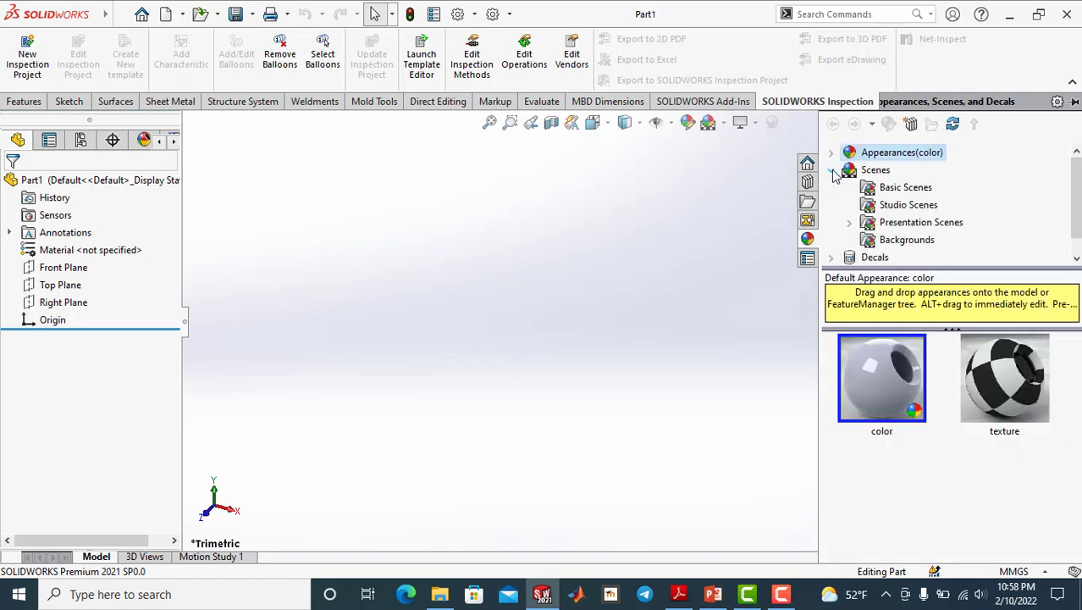
left_click(832, 171)
- Browse the Decals logos thumbnails, then switch the task pane to the Design Library
left_click(832, 187)
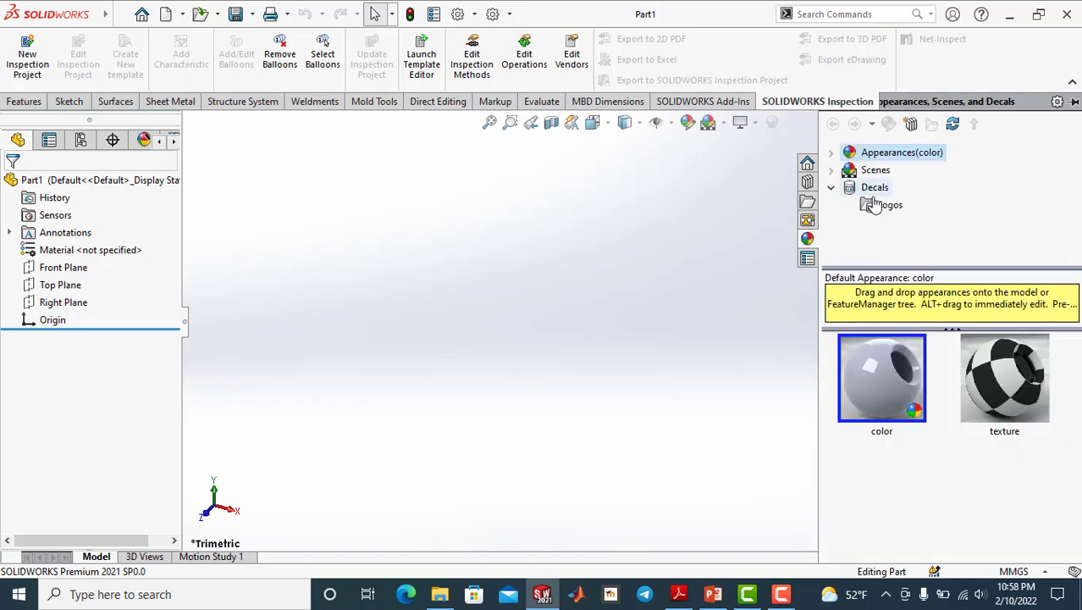
left_click(889, 205)
scroll(984, 494, "down", 5)
scroll(974, 495, "up", 5)
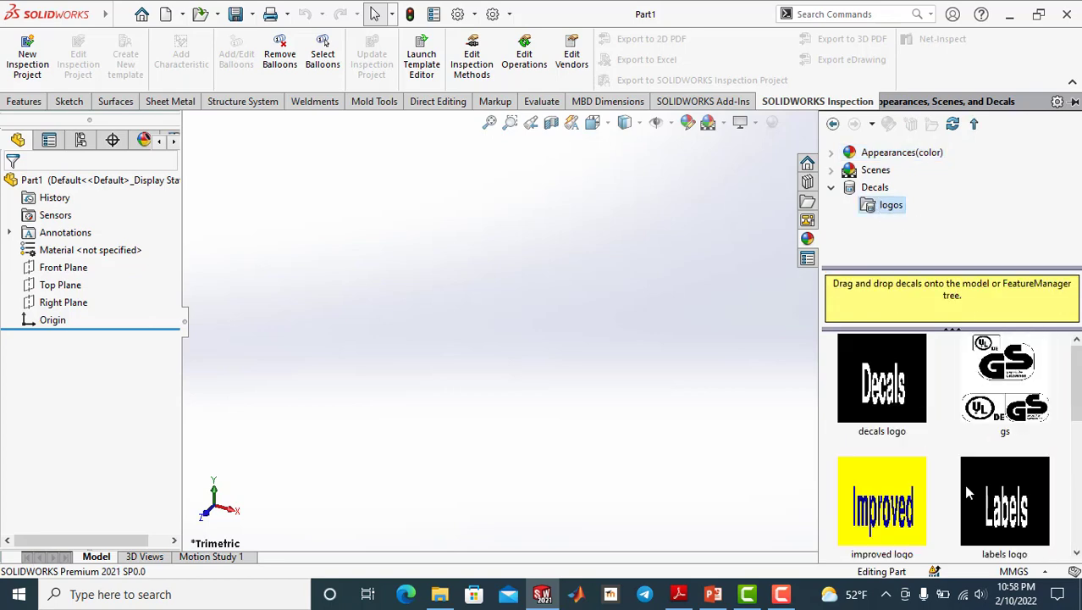
scroll(961, 419, "down", 5)
scroll(947, 432, "up", 5)
left_click(807, 164)
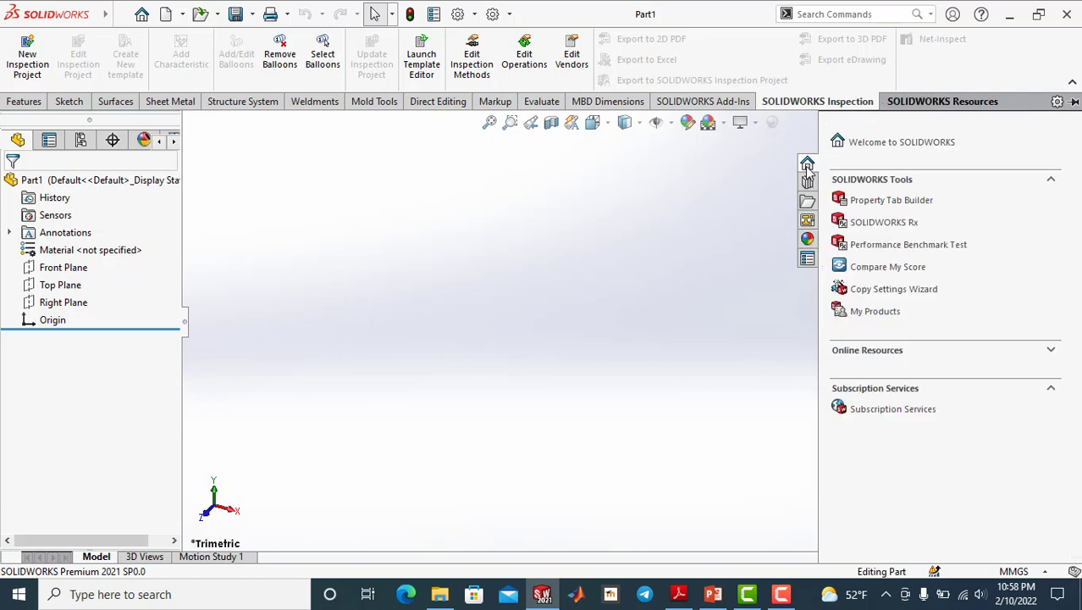
left_click(807, 183)
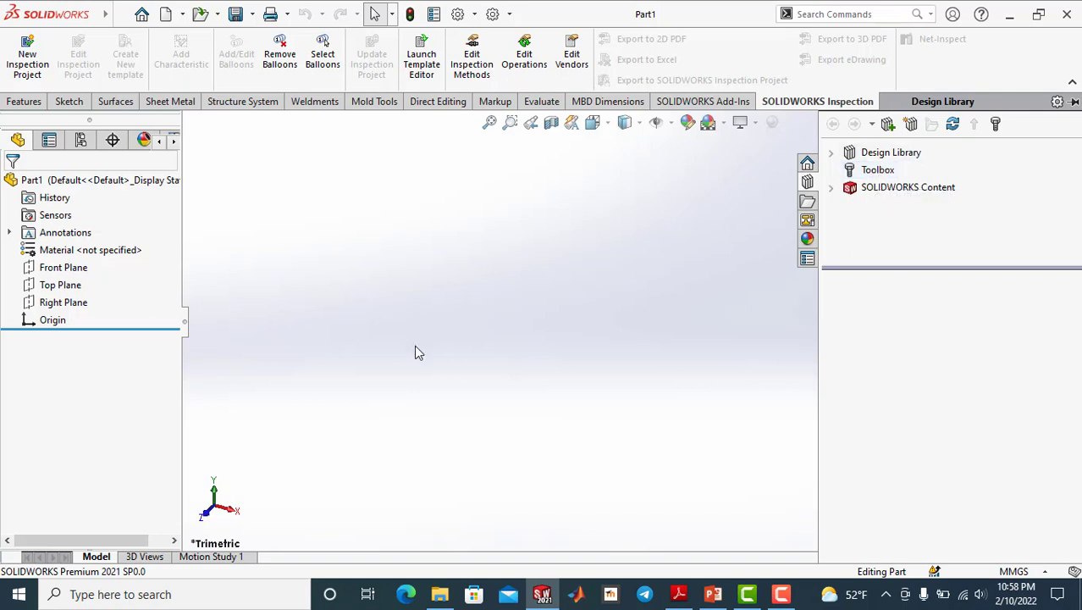
- Select the Toolbox library in the Design Library and load it
left_click(876, 169)
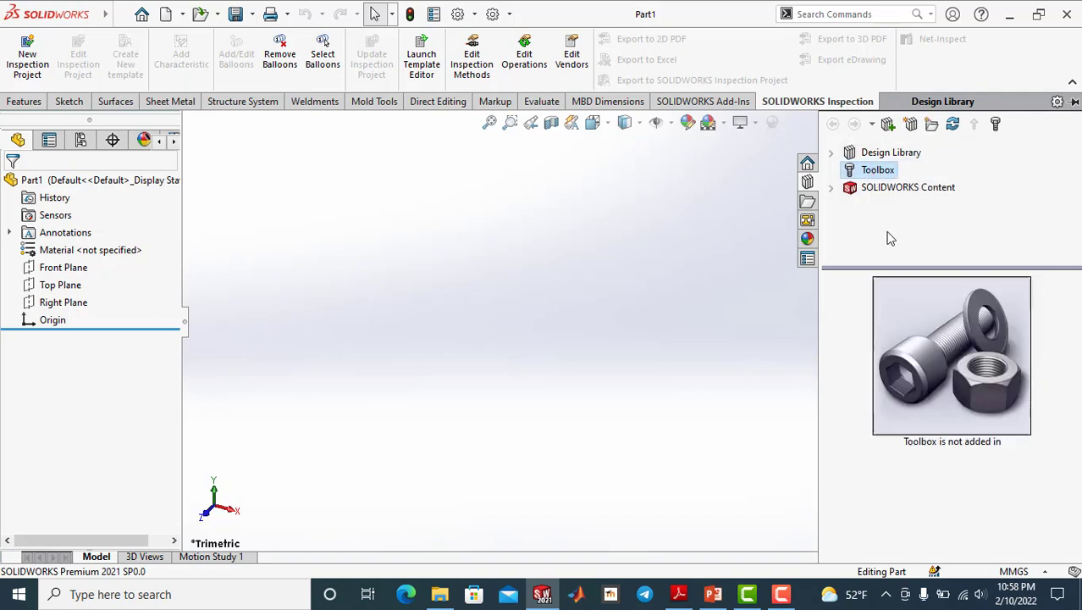
left_click(964, 458)
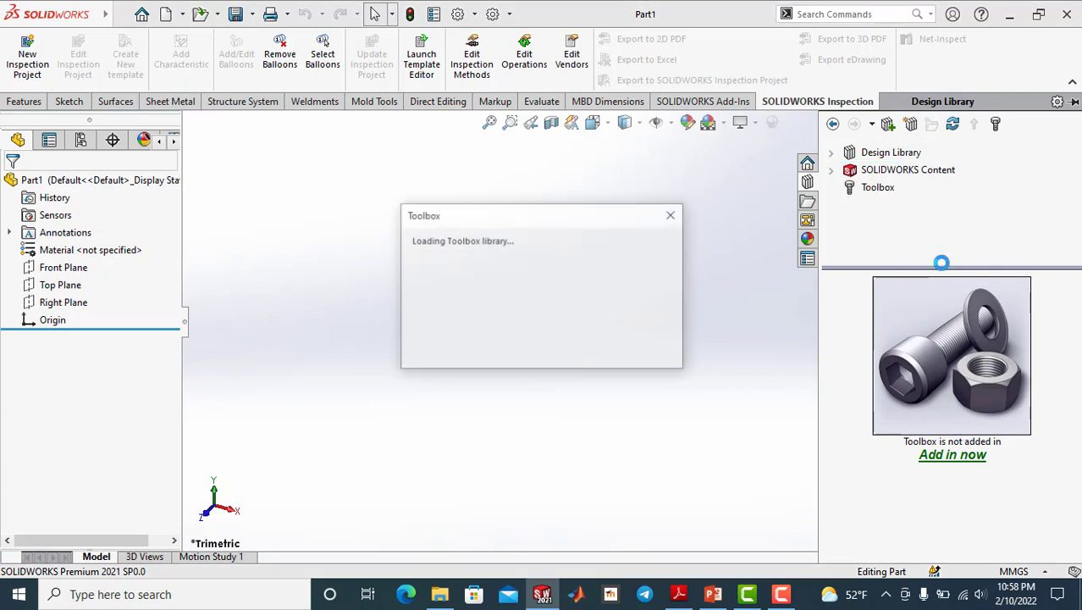
scroll(923, 441, "down", 4)
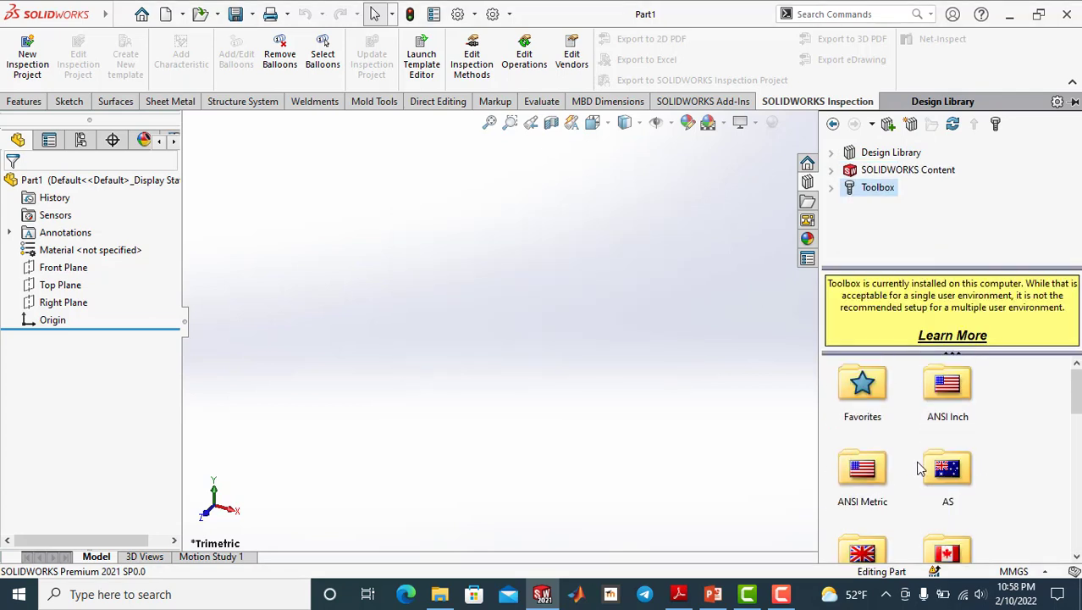
scroll(969, 480, "down", 2)
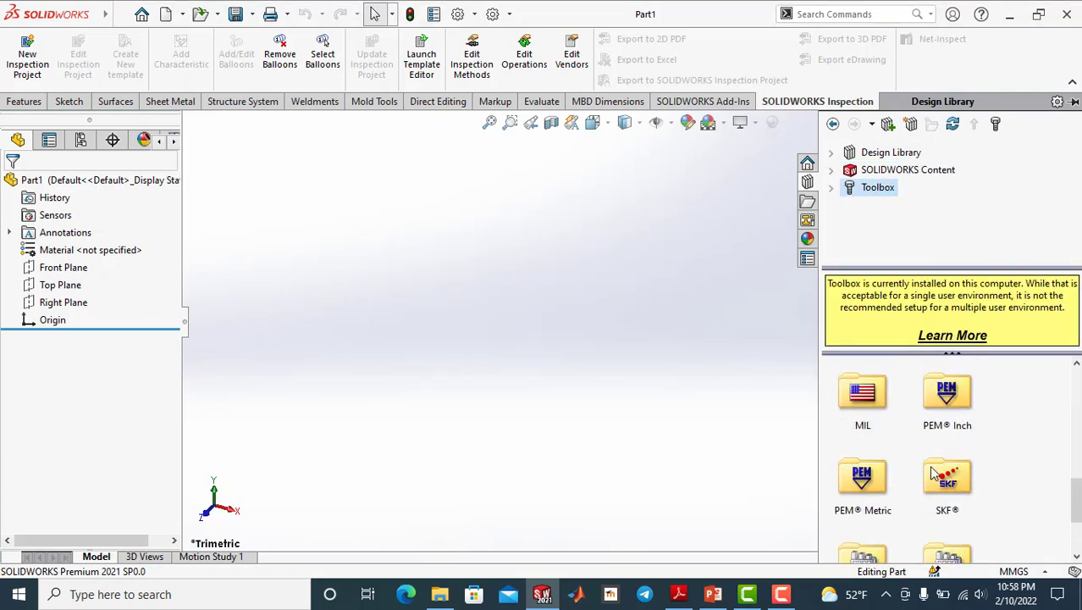
scroll(931, 477, "down", 3)
scroll(949, 525, "up", 3)
scroll(961, 474, "up", 2)
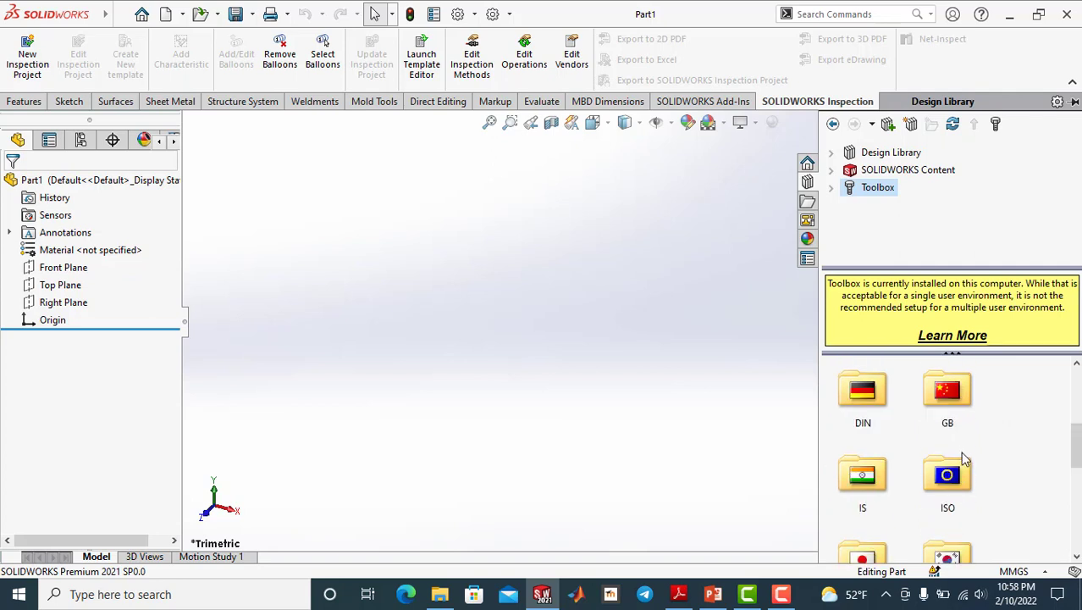
- Open ISO > Bearings > Ball Bearings and select the Instrument Precision Ball Bearing
left_click(940, 477)
double_click(940, 476)
double_click(872, 396)
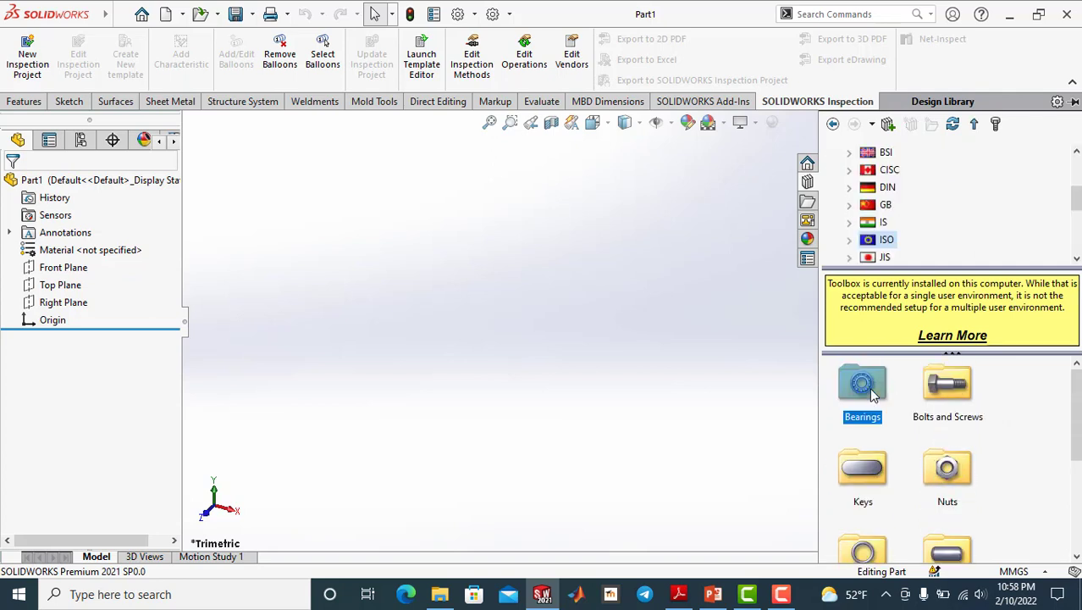
left_click(876, 389)
double_click(876, 389)
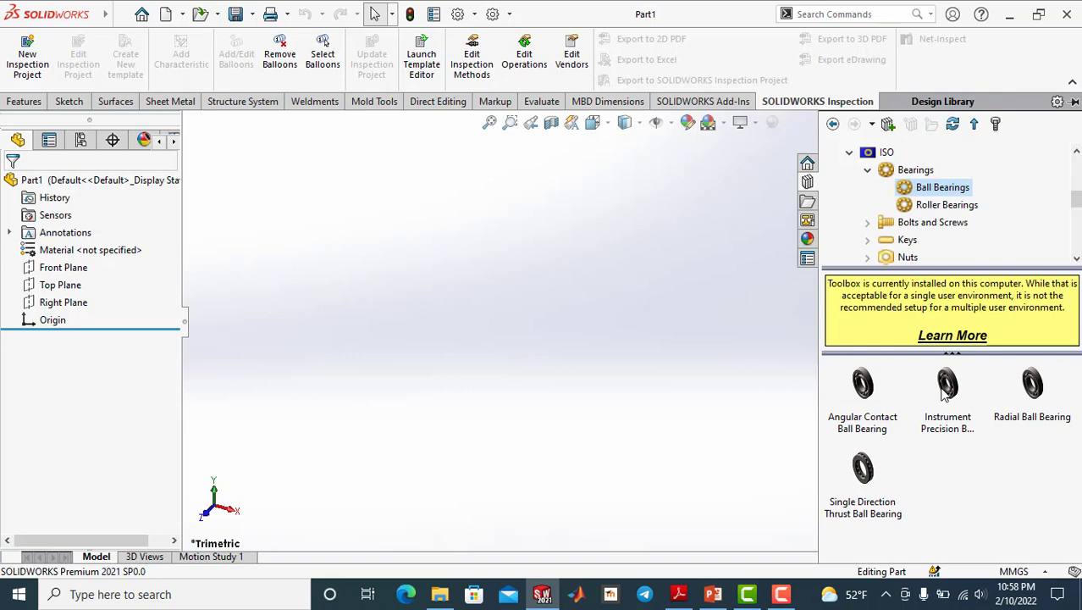
left_click(942, 394)
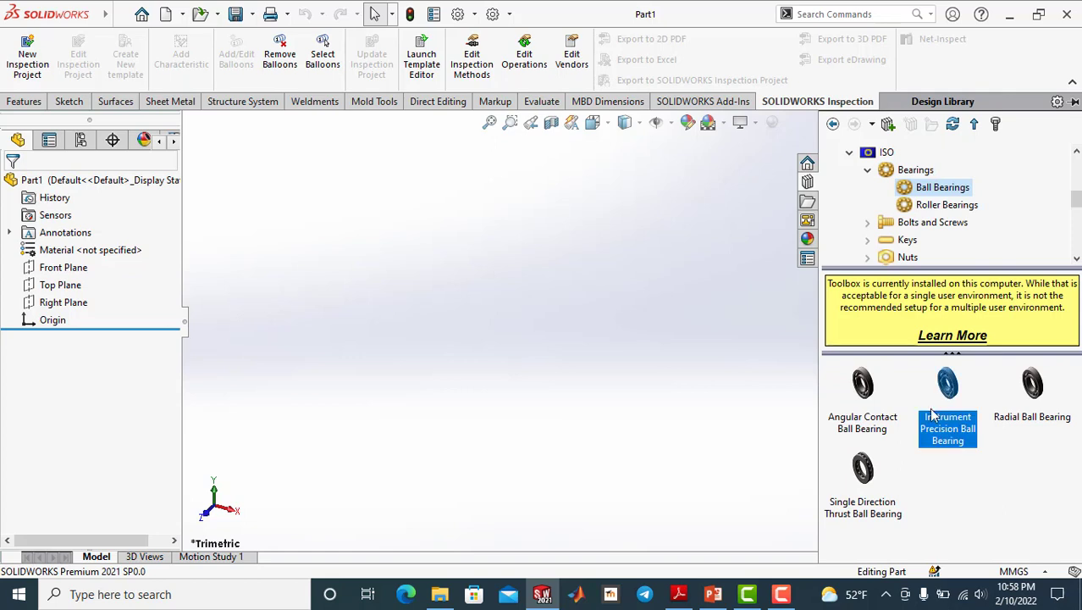
- Open Bolts and Screws > Cross-recessed Head Screws and select the CTSK Flat ISO 7046-1 screw
left_click(907, 224)
left_click(874, 415)
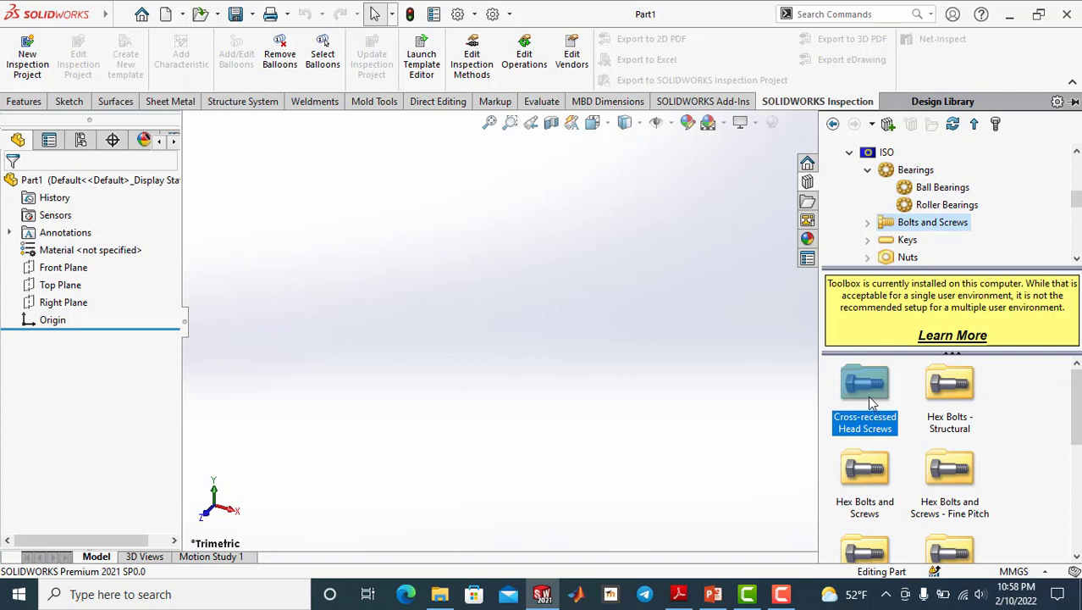
double_click(869, 404)
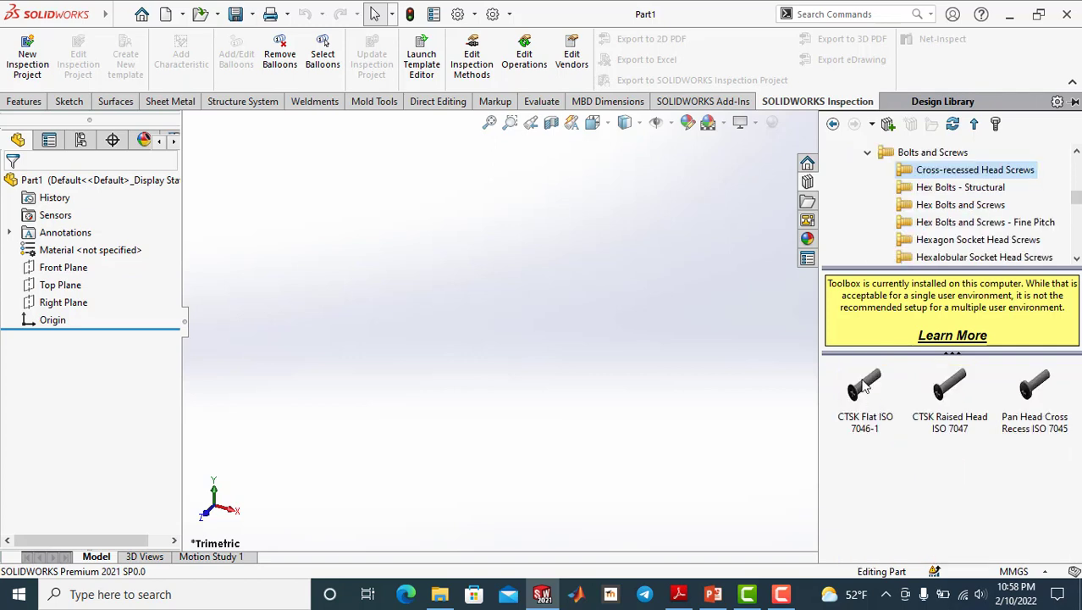
left_click(867, 396)
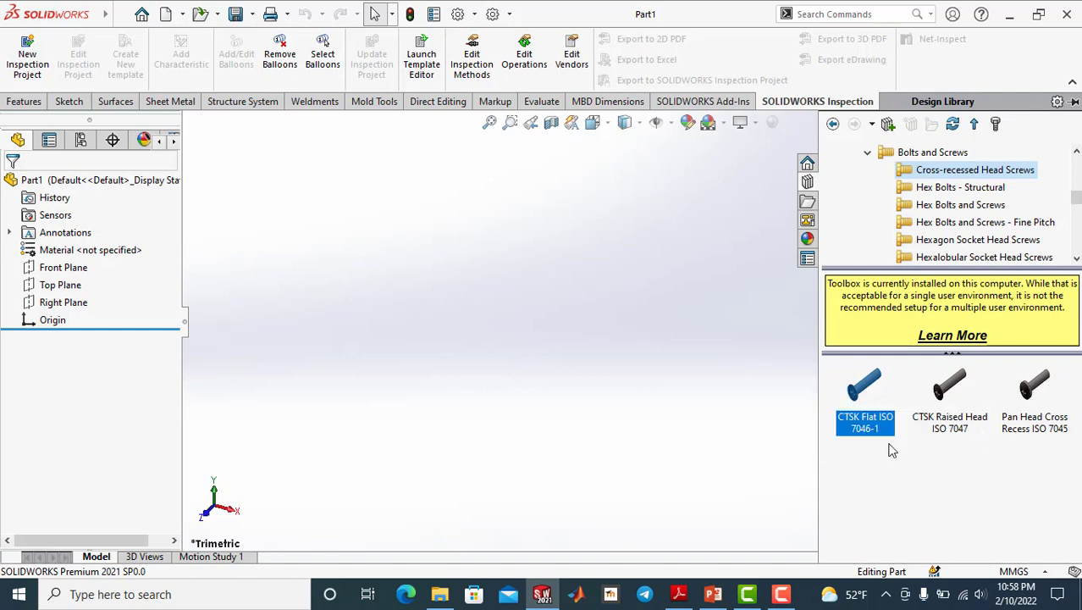
- Return to the Toolbox standards list and the top level of the Design Library
left_click(807, 183)
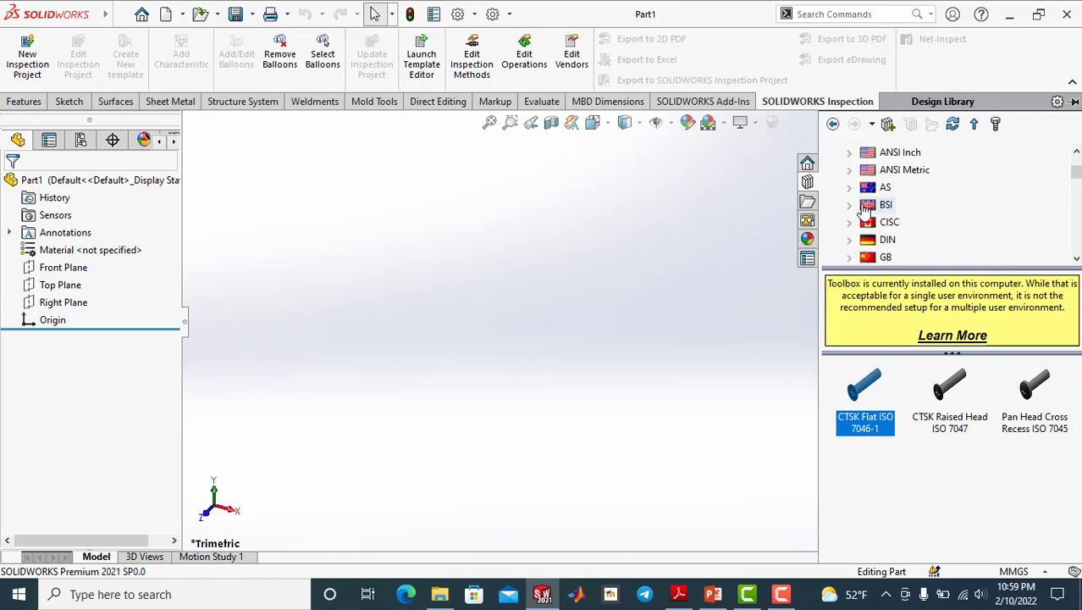
left_click(851, 187)
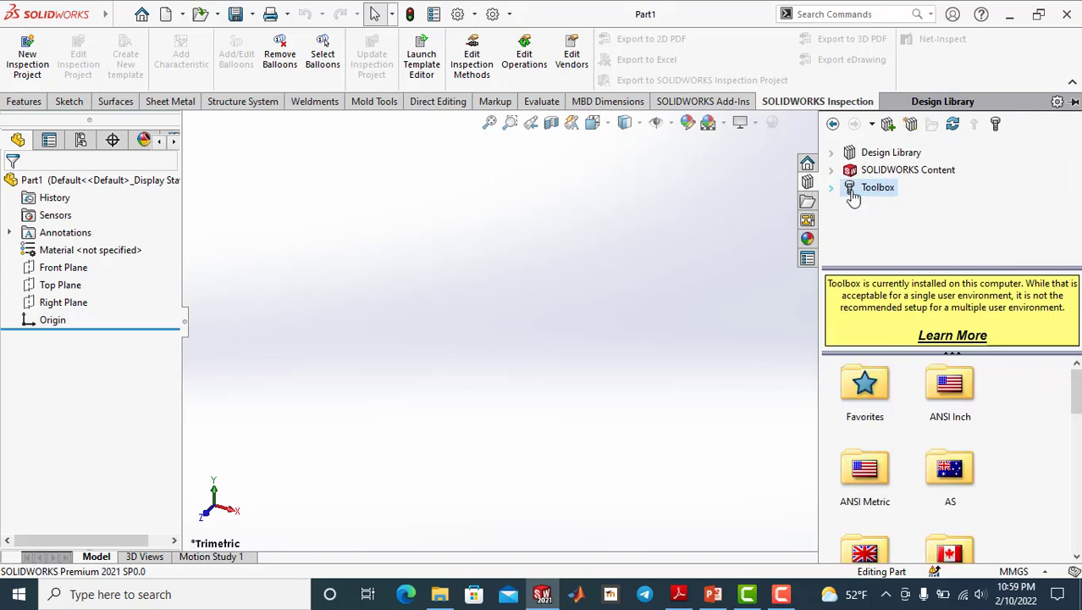
scroll(903, 471, "down", 10)
scroll(904, 471, "up", 7)
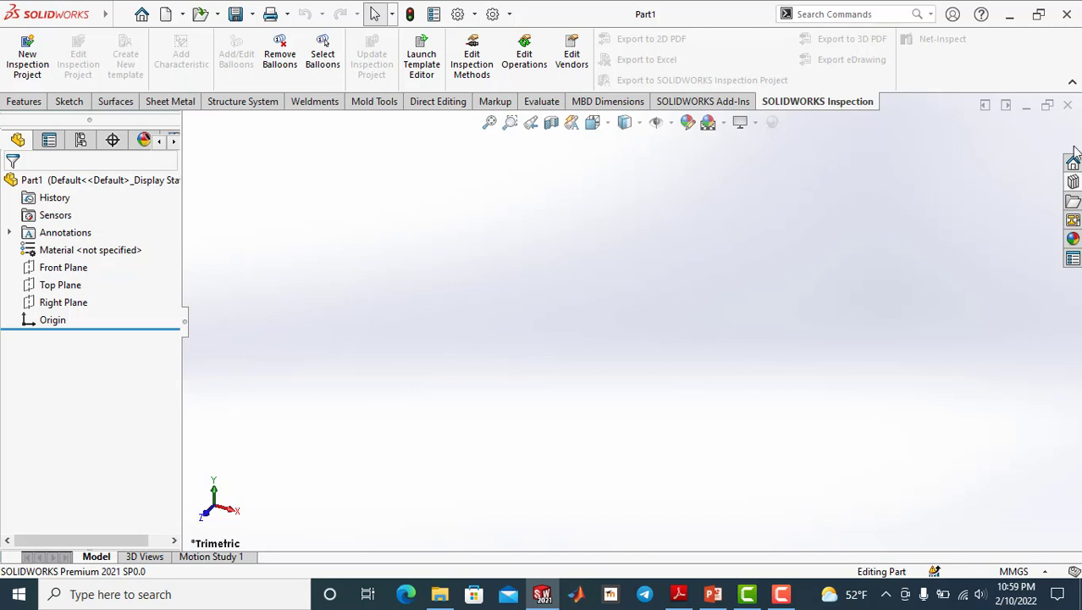
left_click(1073, 162)
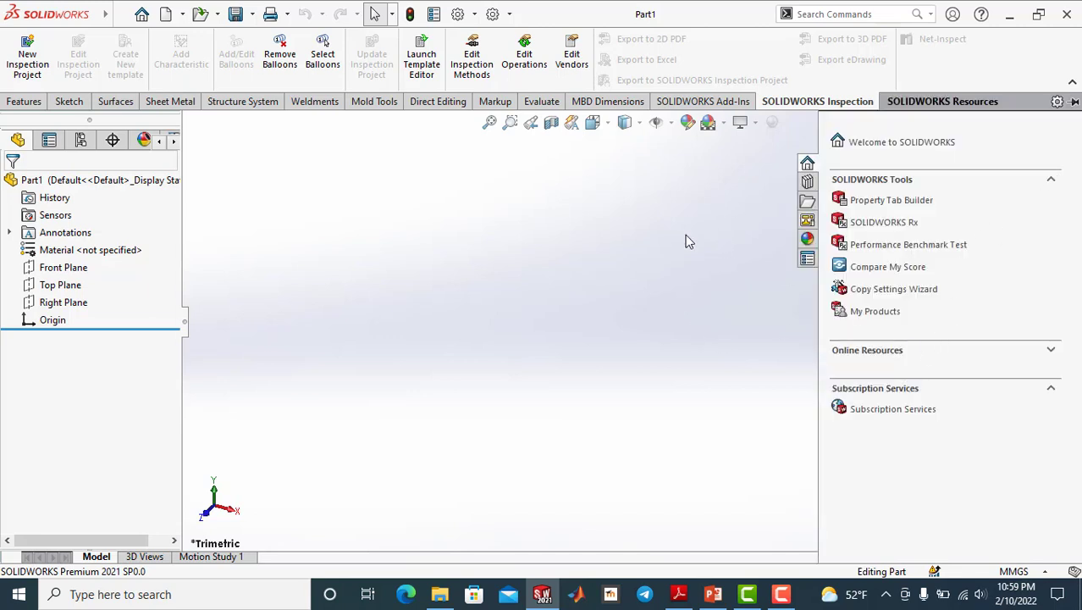
left_click(1073, 163)
left_click(1074, 101)
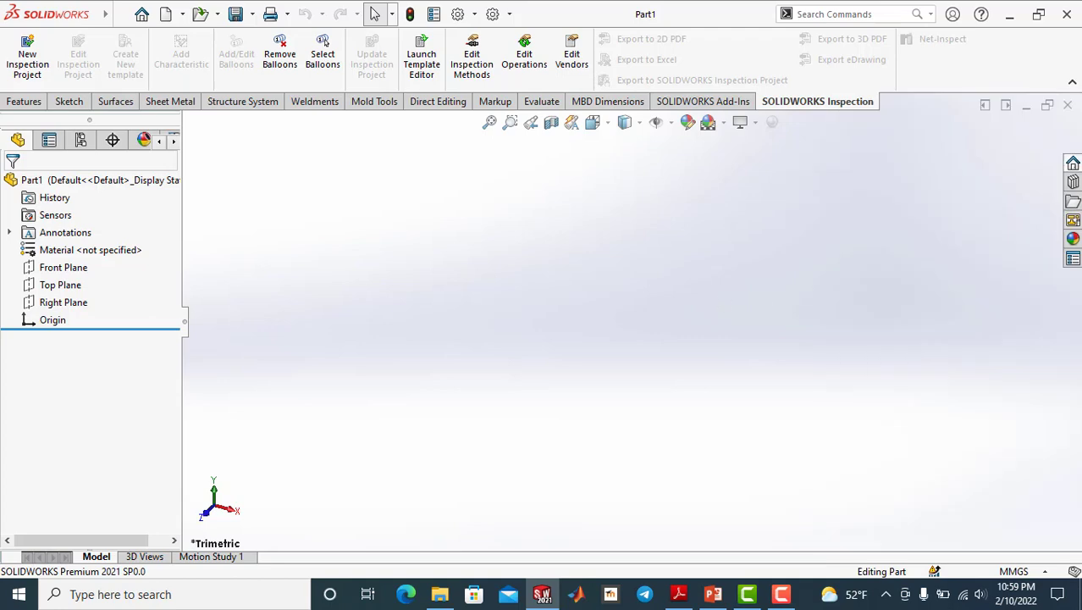
left_click(1073, 164)
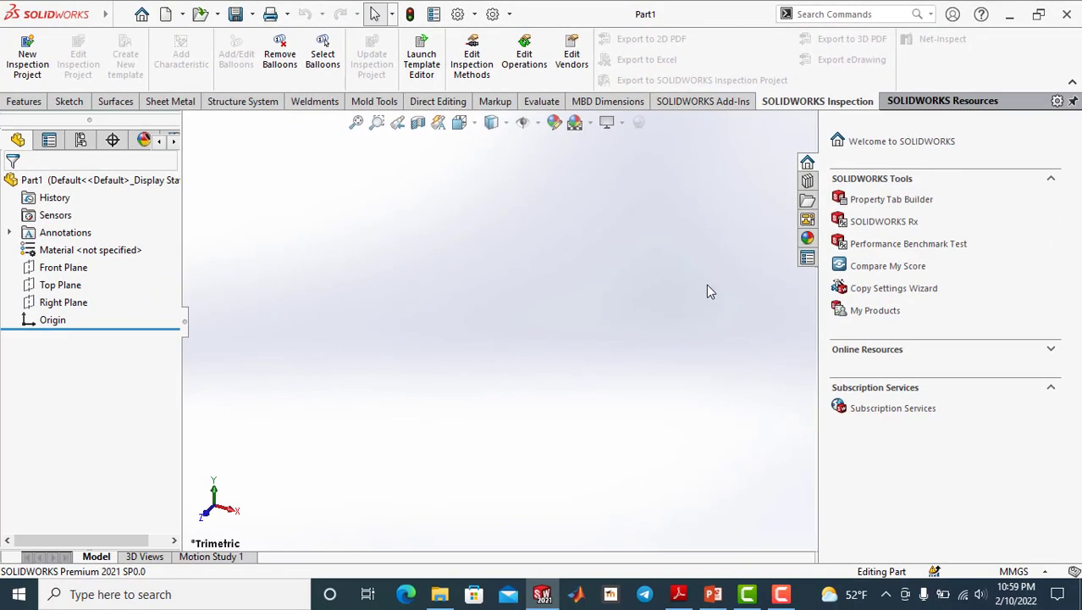
left_click(1074, 101)
left_click(1074, 101)
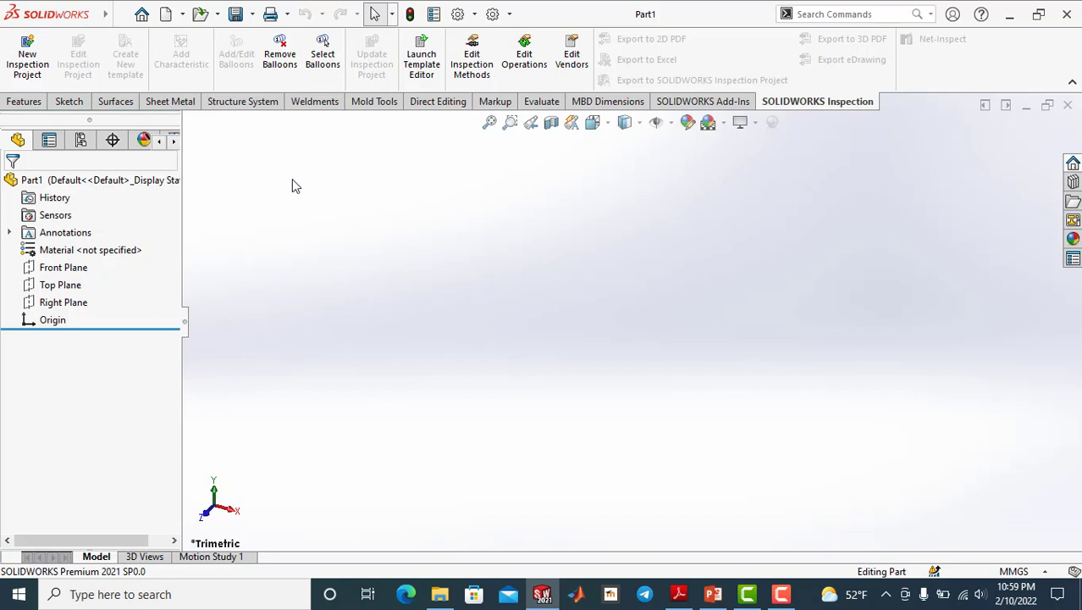
mouse_move(49, 15)
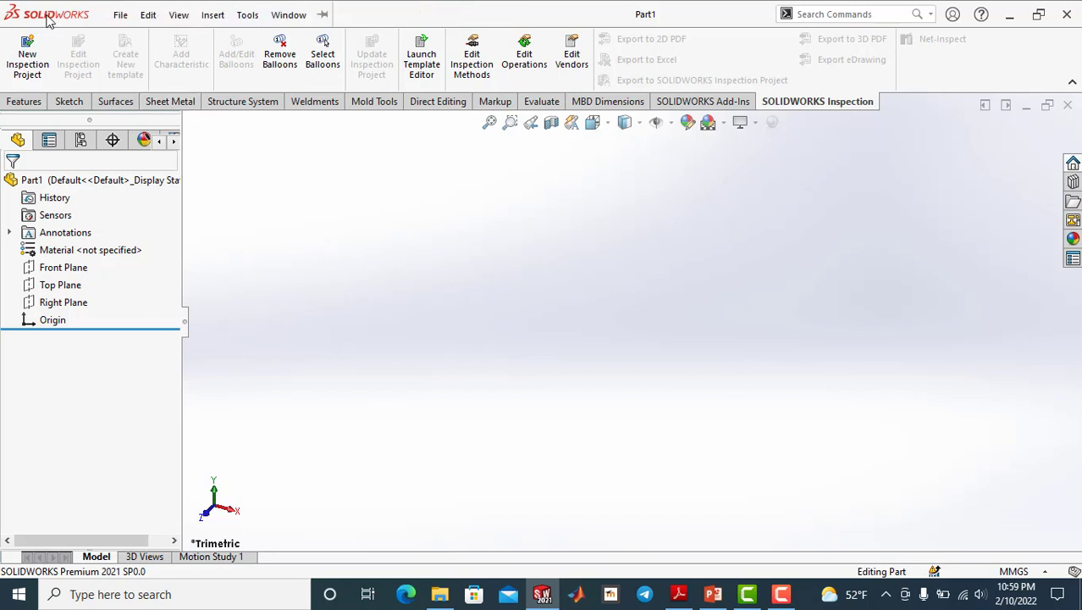
left_click(289, 16)
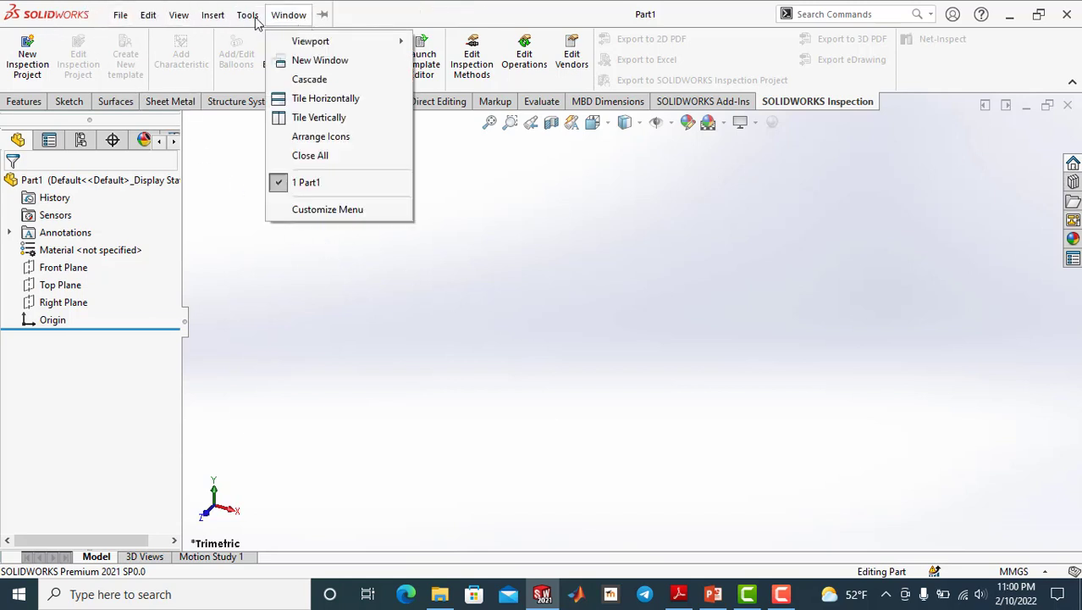
left_click(123, 16)
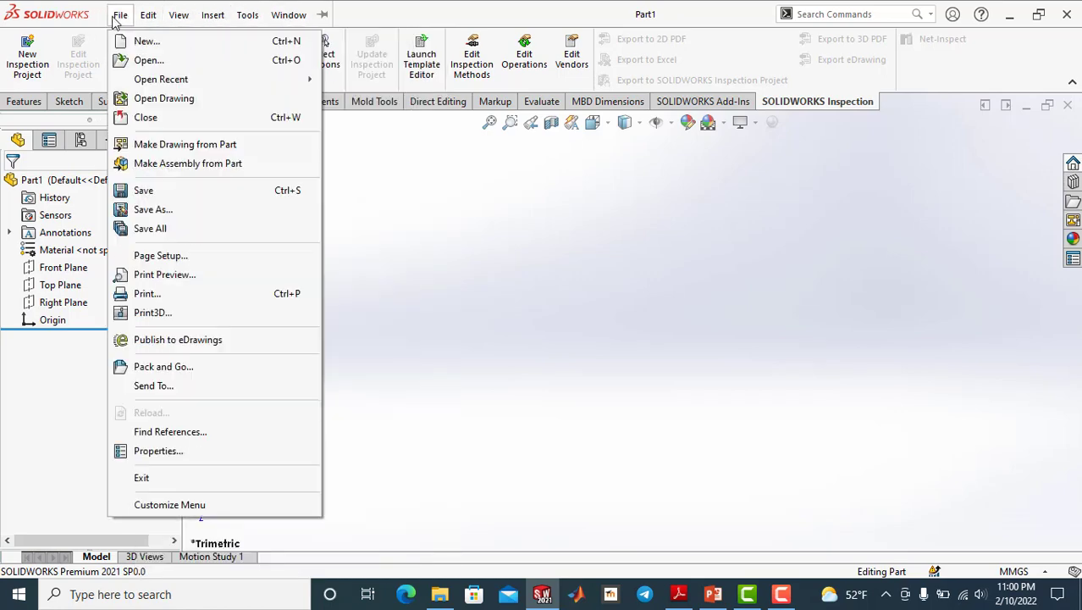
left_click(608, 329)
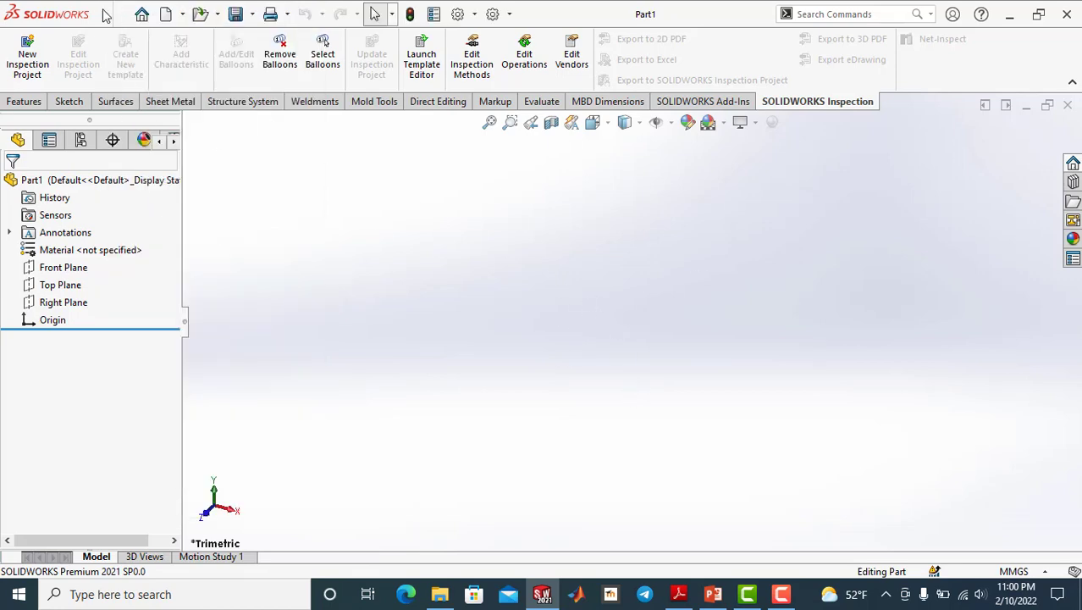
left_click(148, 14)
left_click(289, 14)
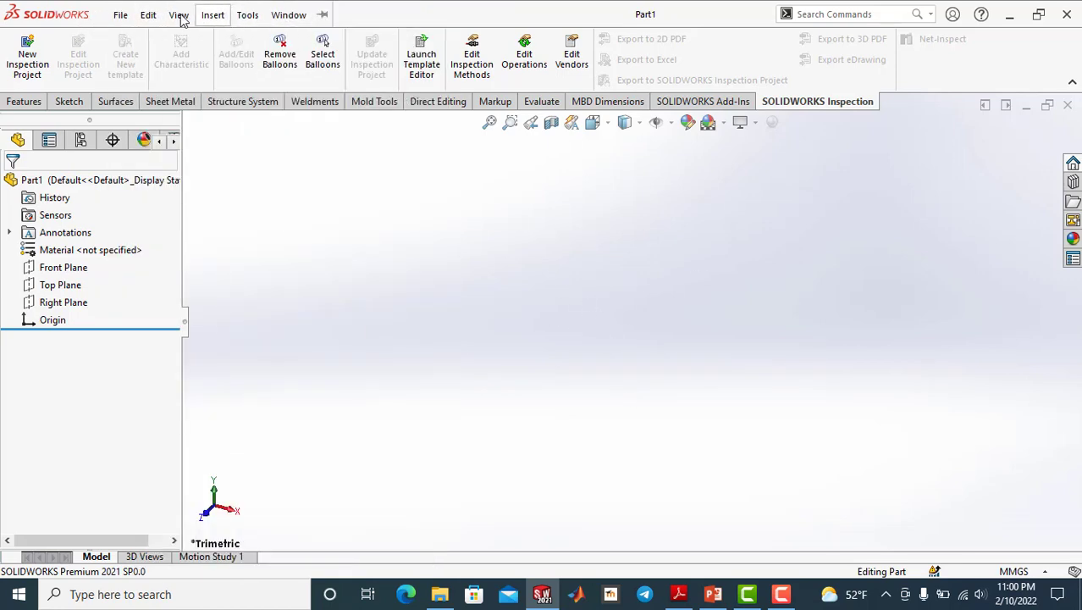
left_click(120, 14)
left_click(289, 14)
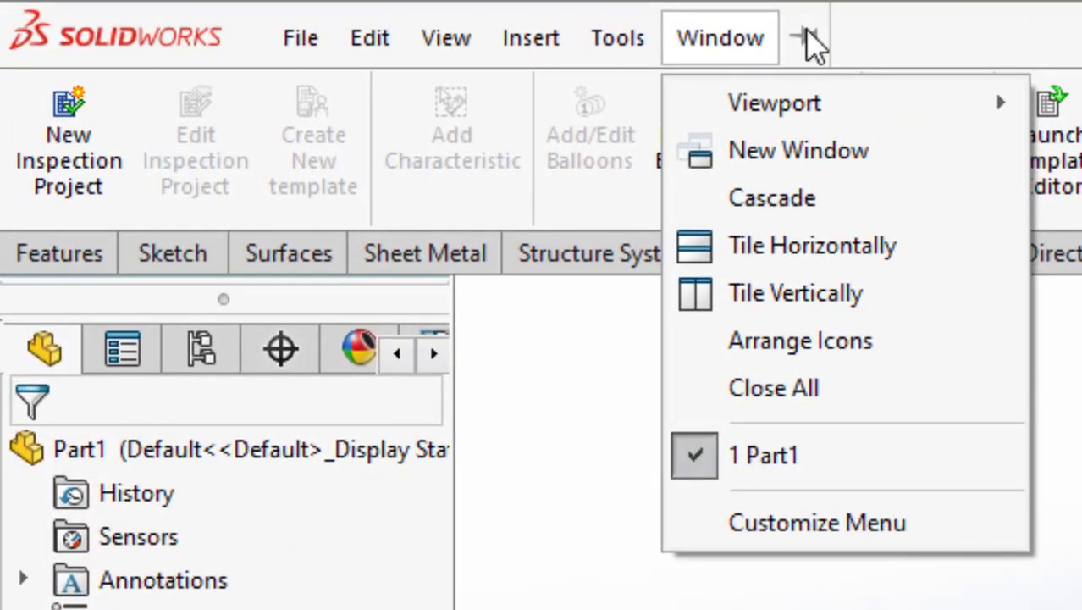
left_click(807, 36)
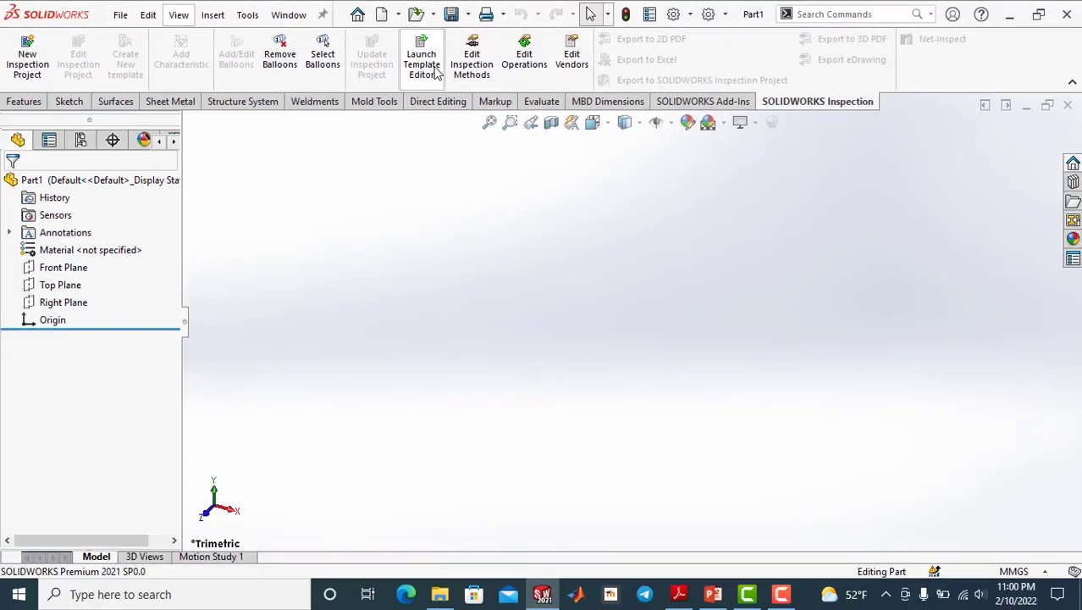
left_click(323, 16)
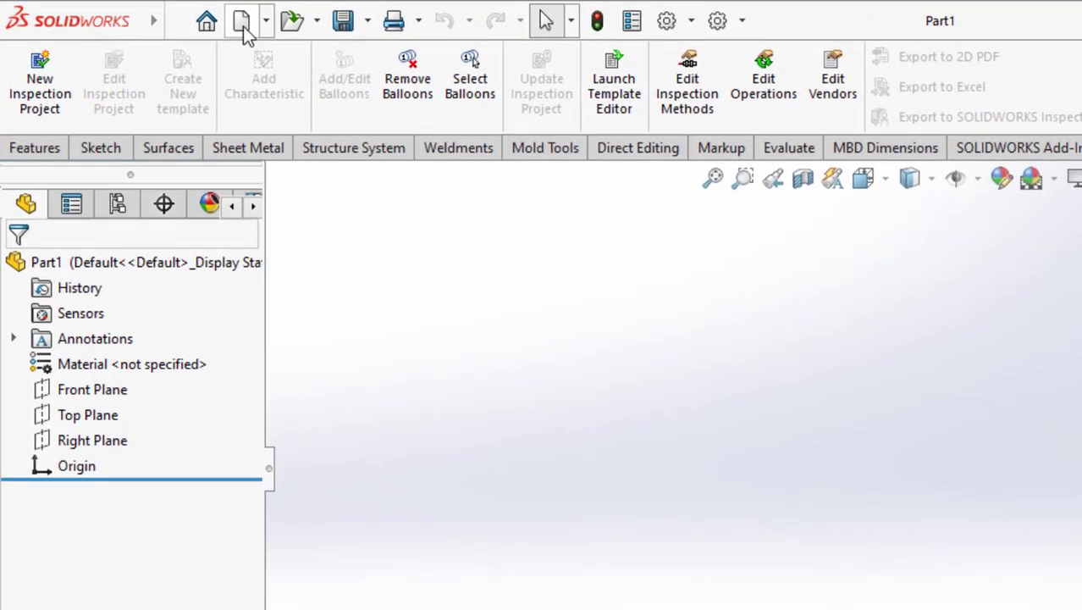
- Open the New, Open, Save, Print and Select toolbar flyouts, then the Options gear dropdown
left_click(182, 15)
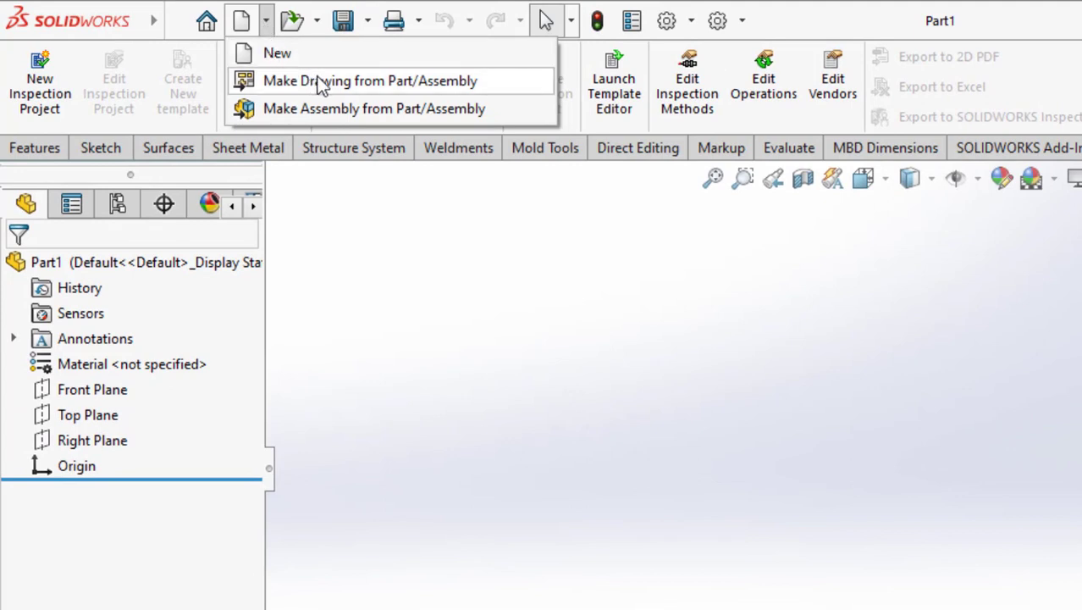
left_click(310, 26)
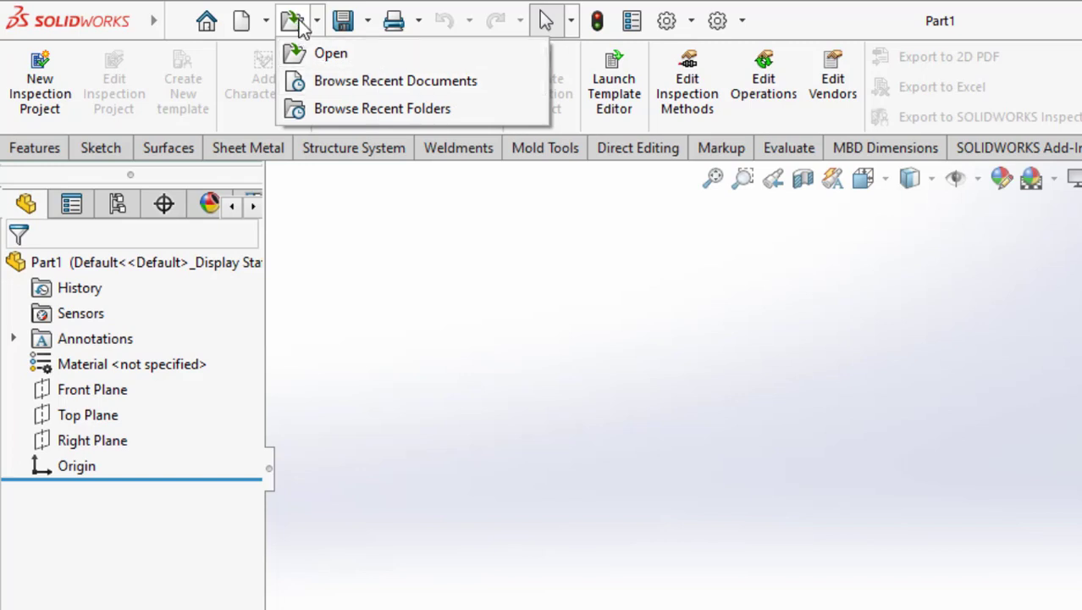
left_click(368, 20)
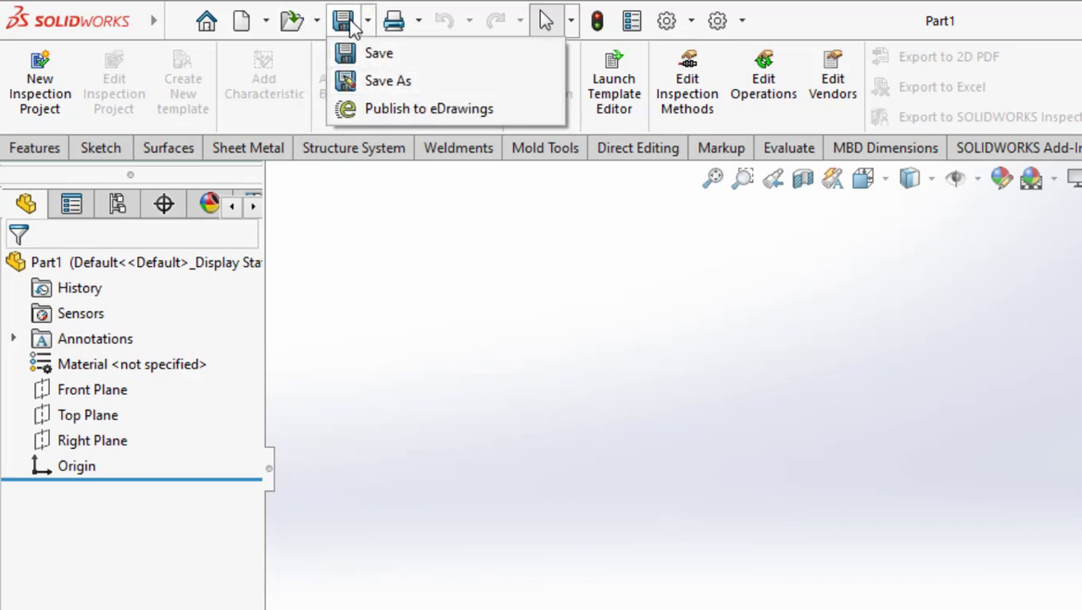
left_click(395, 26)
left_click(399, 27)
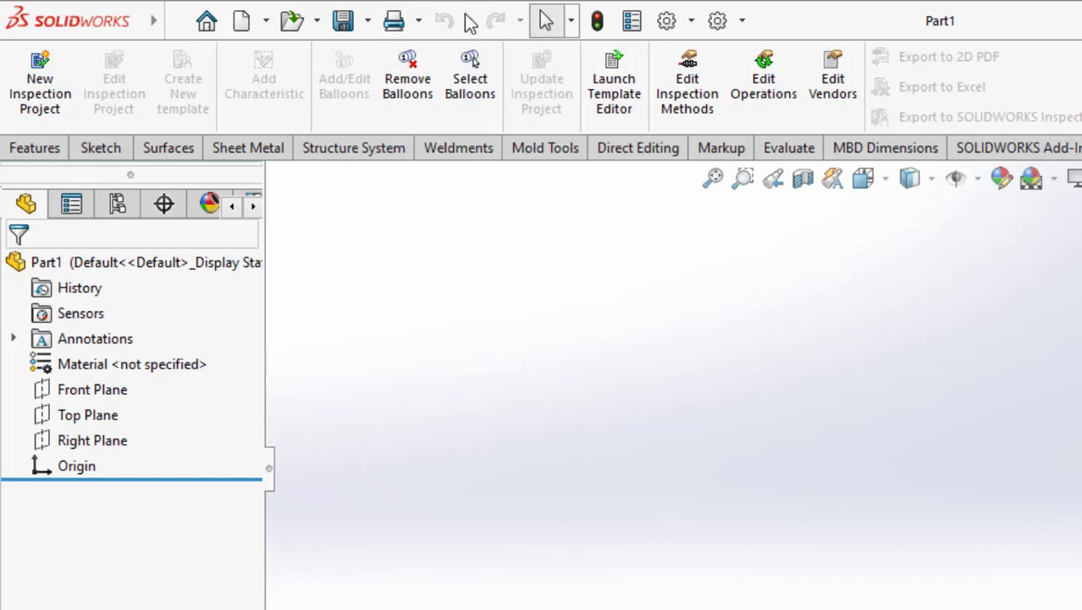
left_click(571, 20)
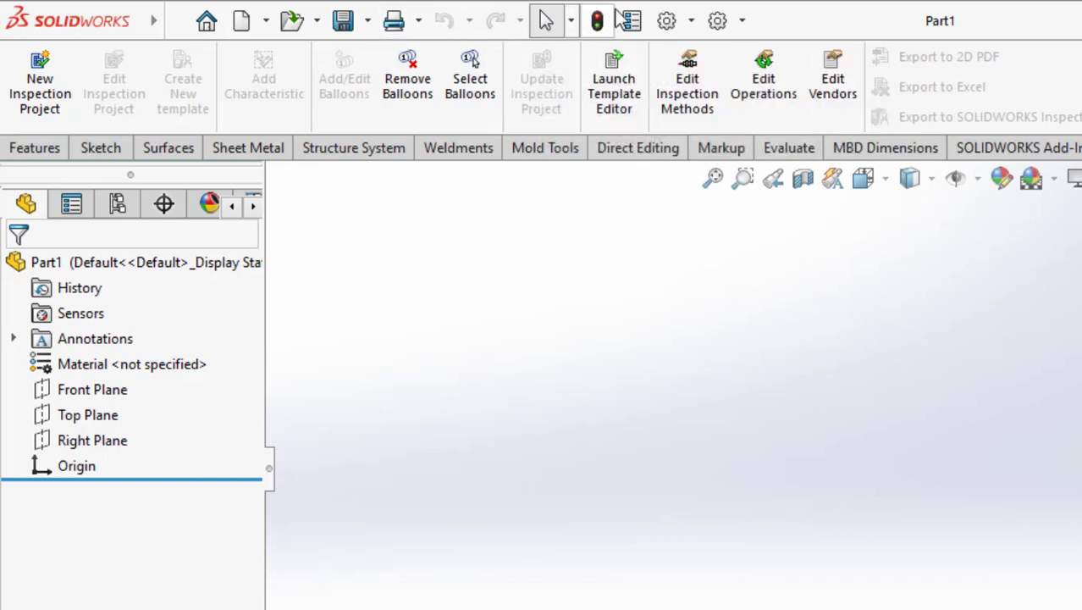
left_click(690, 24)
left_click(716, 24)
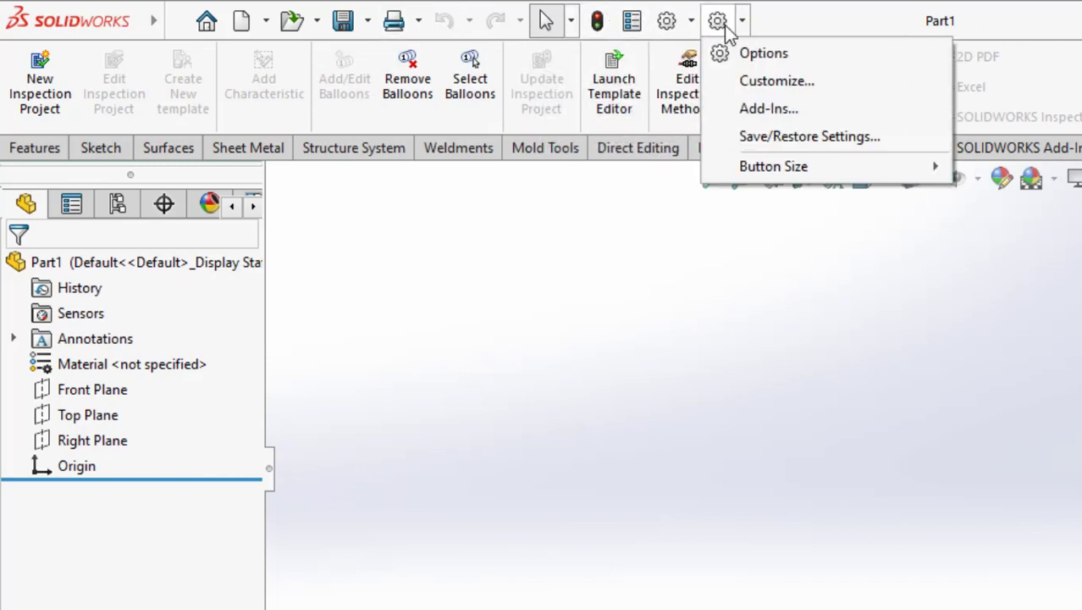
- Check under Options > Document Properties > Units that the part uses MMGS, then close Options
left_click(749, 54)
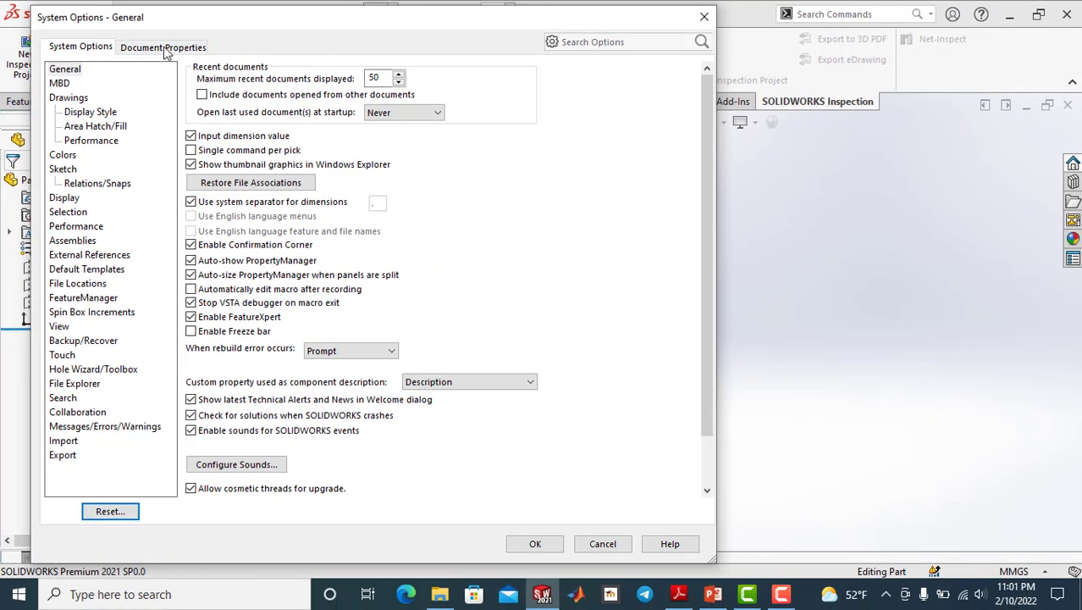
left_click(165, 49)
left_click(89, 48)
left_click(162, 50)
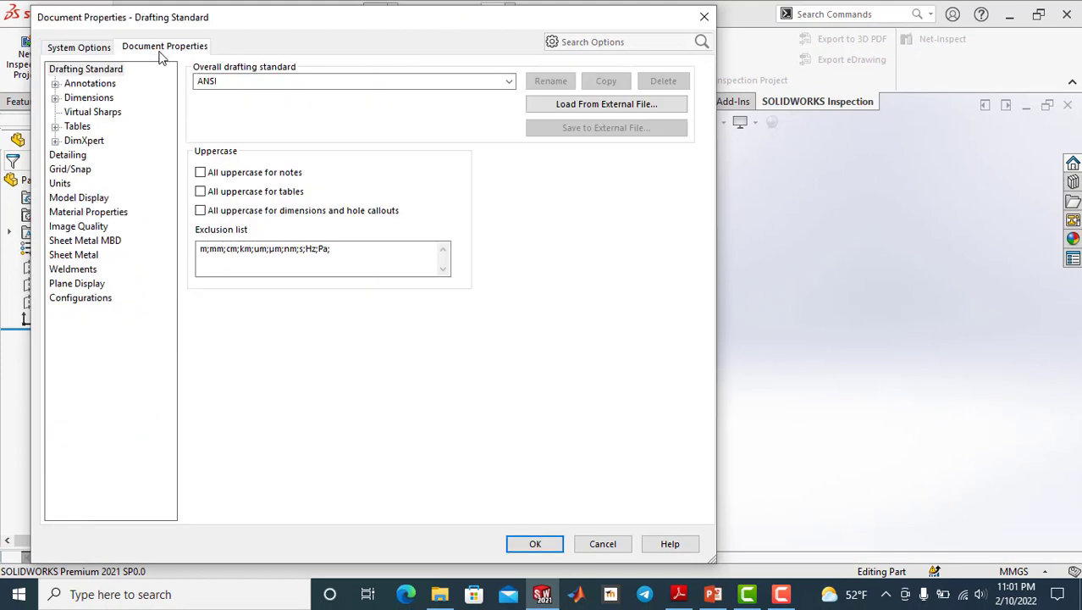
left_click(91, 48)
left_click(161, 49)
left_click(96, 50)
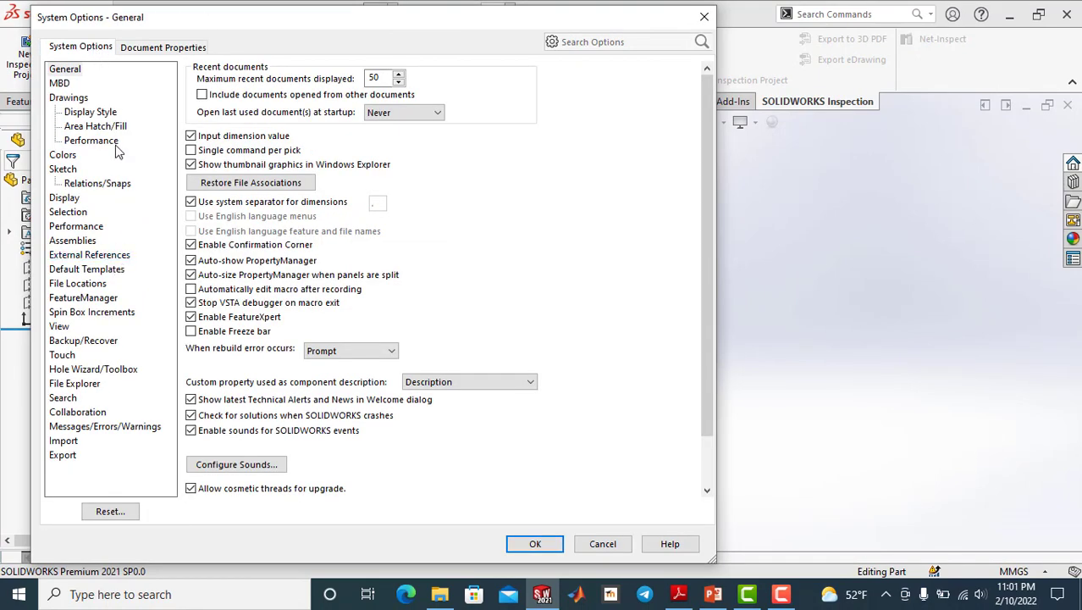
left_click(160, 47)
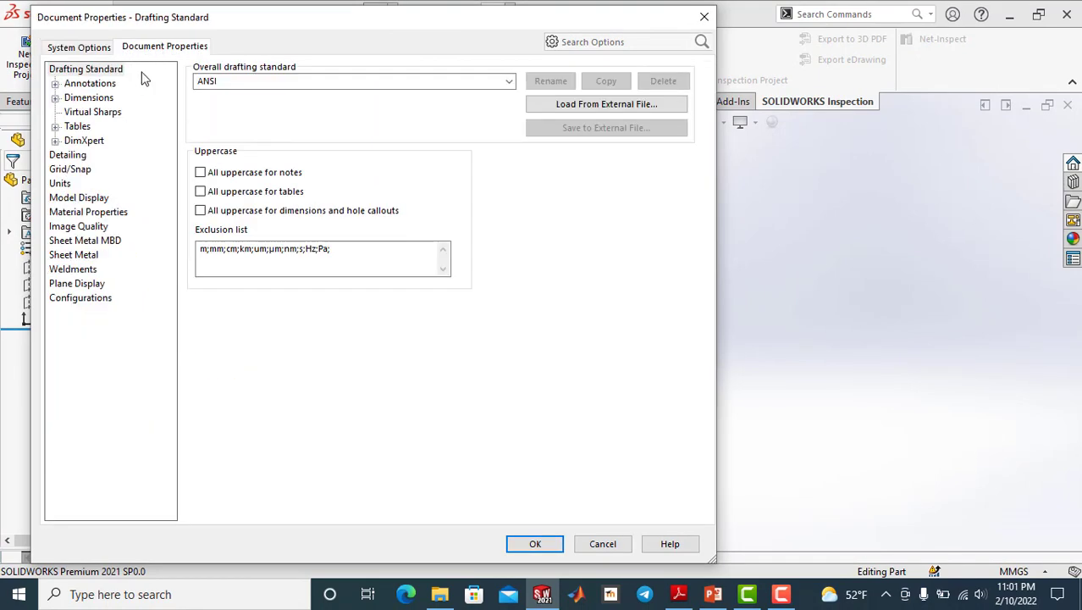
left_click(64, 186)
scroll(320, 271, "down", 2)
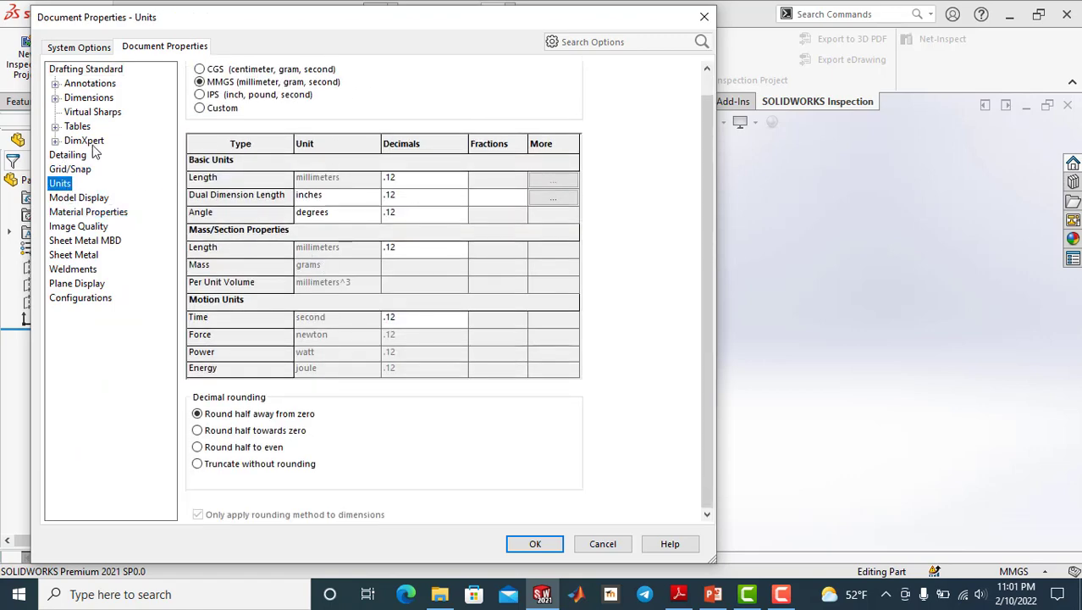
left_click(702, 18)
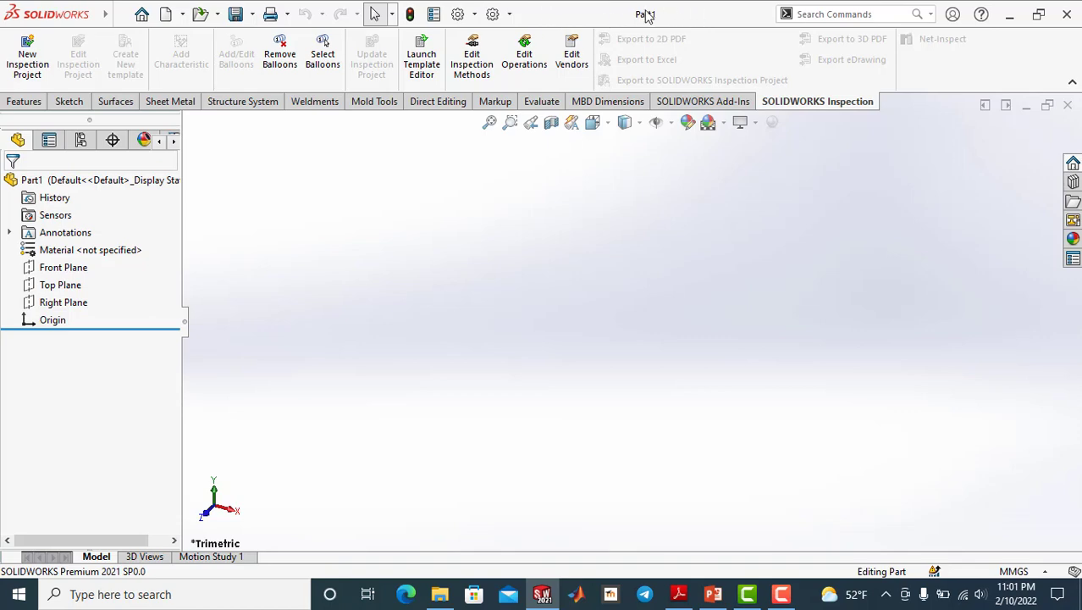
- Use Save As to save the empty part with the file name '111'
left_click(253, 17)
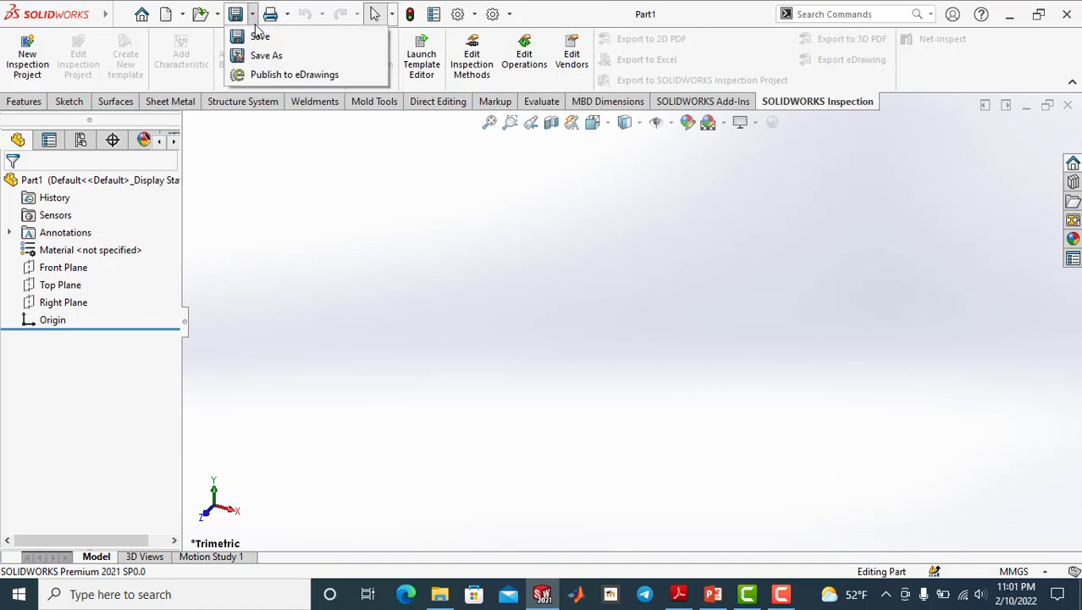
left_click(263, 54)
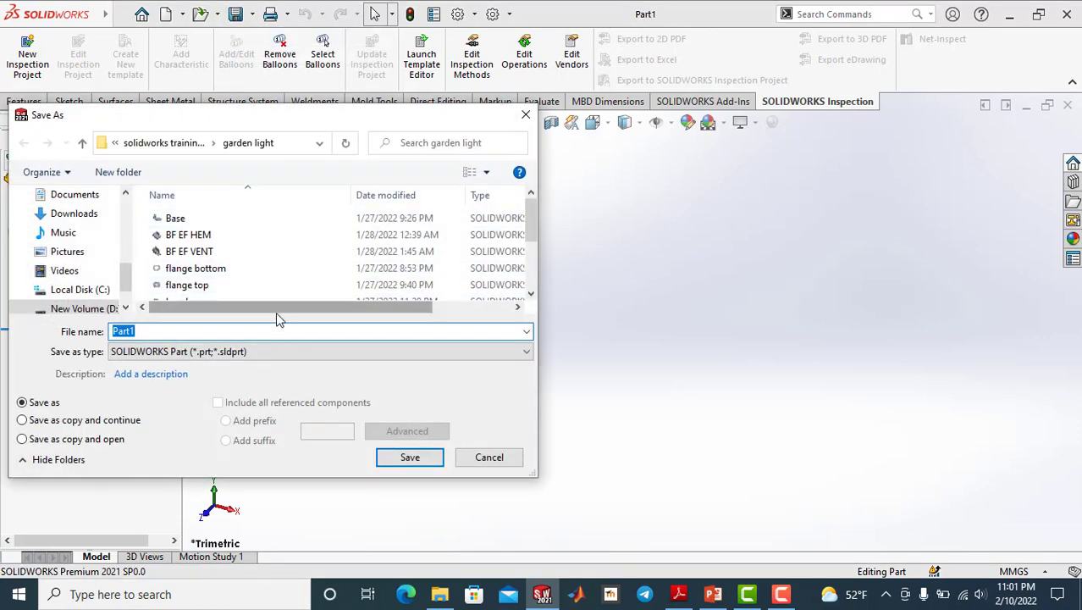
type("111")
left_click(433, 455)
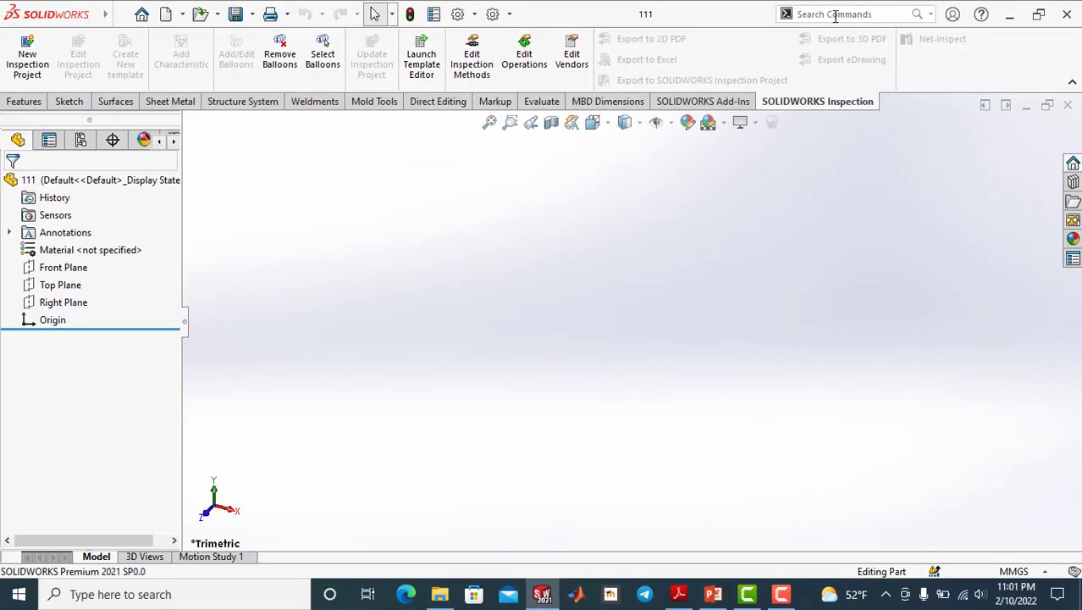
- Try the Search Commands box, then launch SOLIDWORKS Tutorials from the Help menu
left_click(835, 16)
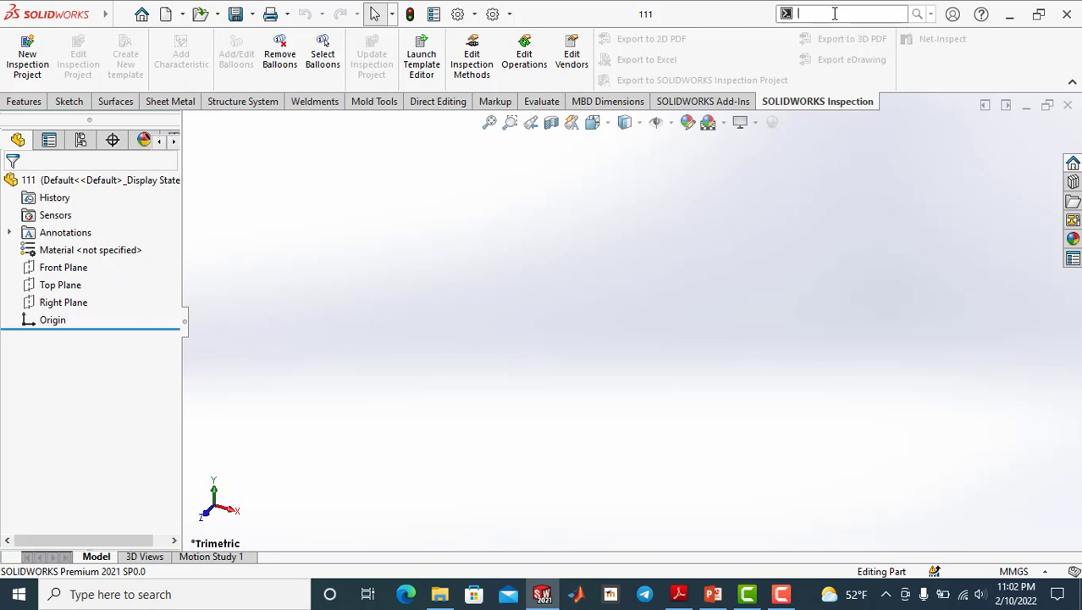
key("Escape")
left_click(851, 14)
key("Escape")
left_click(847, 14)
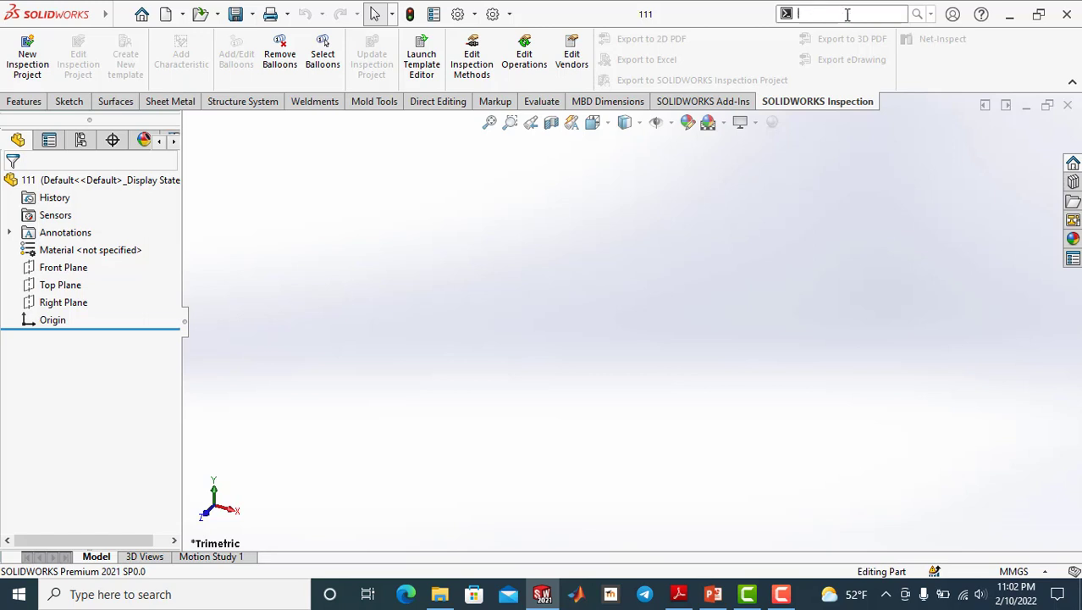
left_click(930, 14)
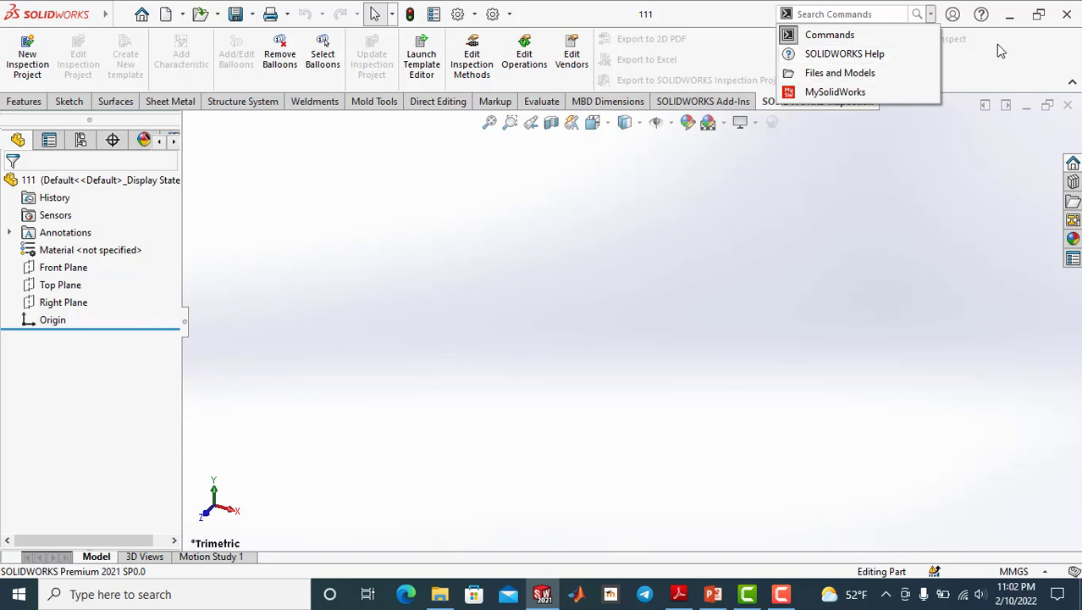
left_click(983, 14)
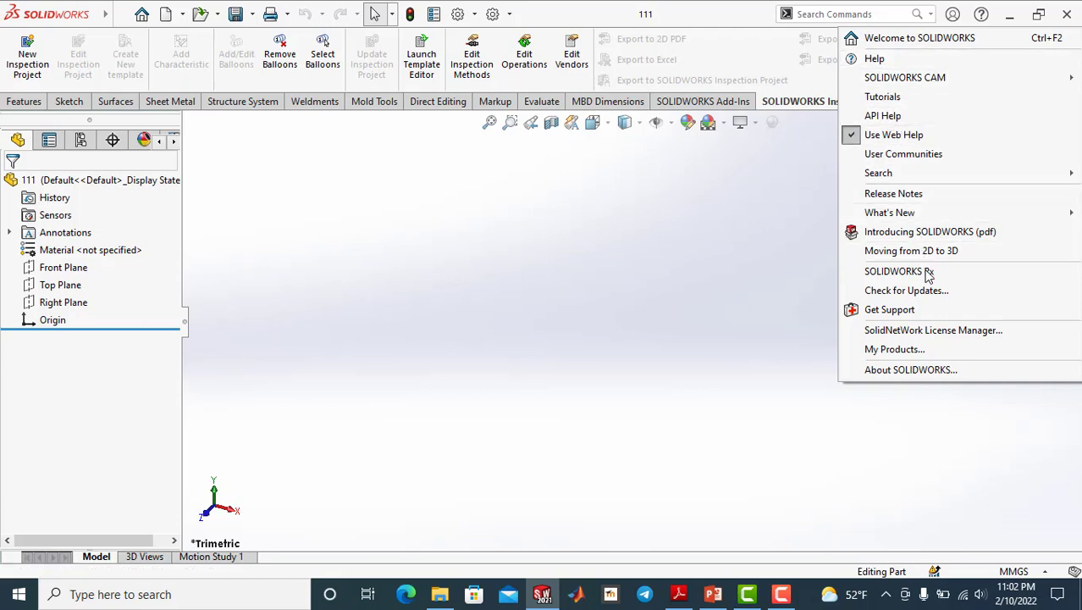
left_click(882, 97)
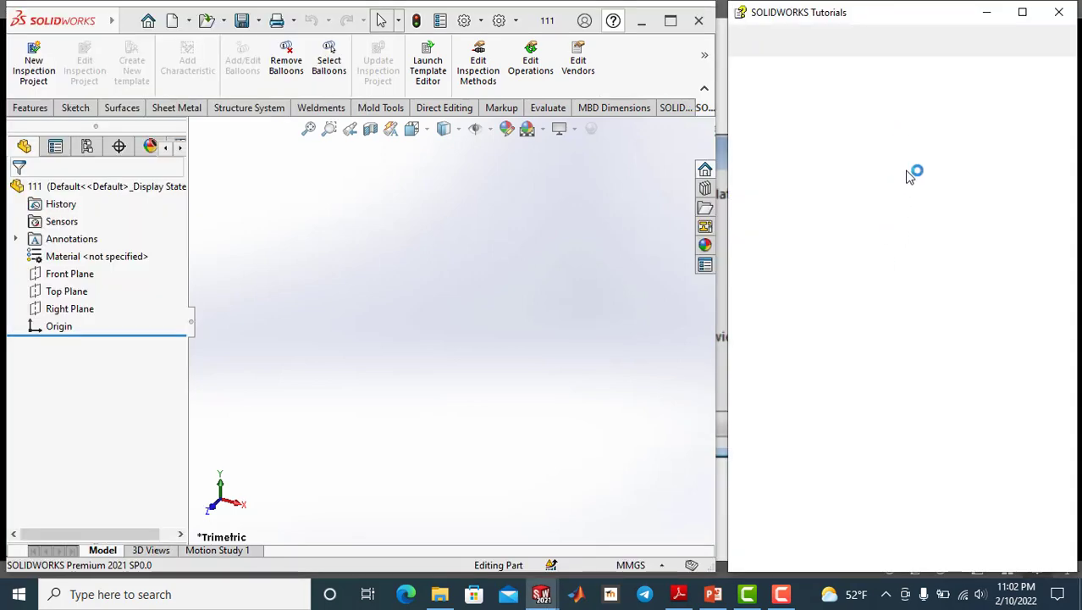
- Open Introduction to SOLIDWORKS, page through the My First Part topics, then close Tutorials
scroll(929, 410, "down", 3)
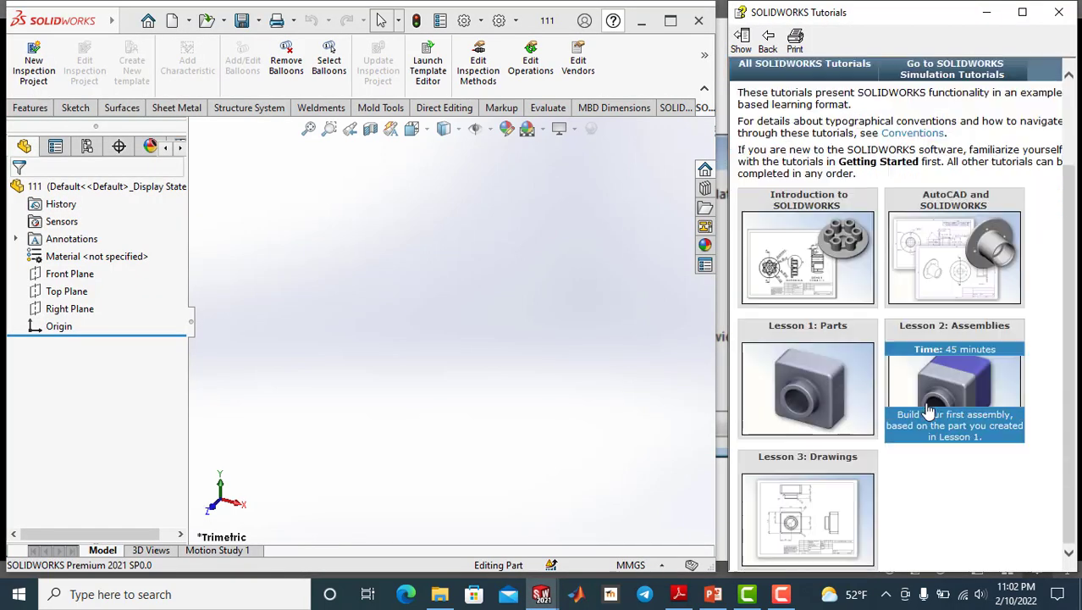
scroll(929, 411, "up", 3)
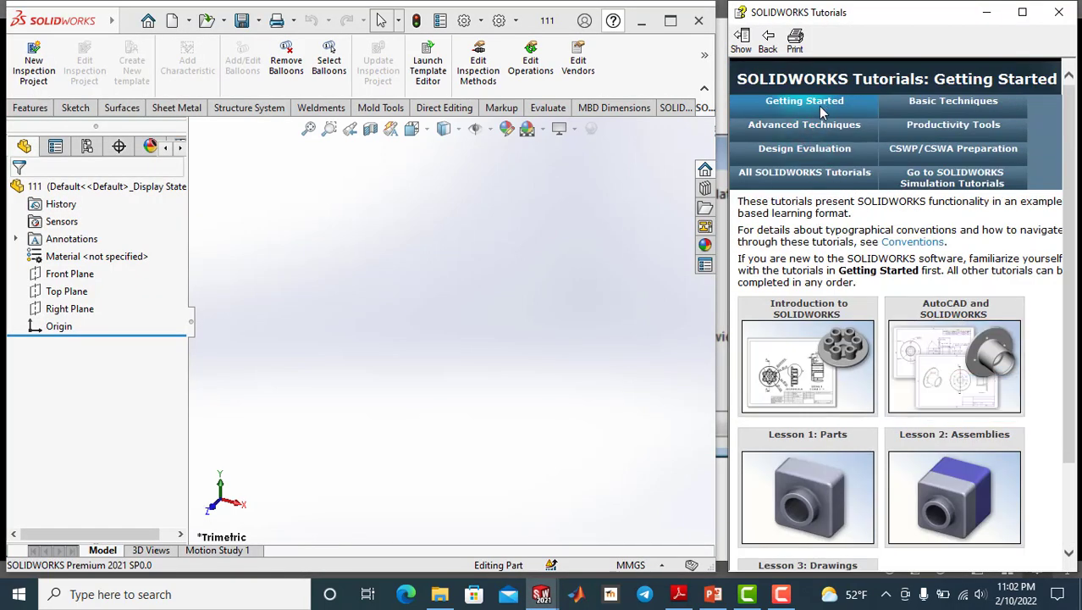
left_click(820, 377)
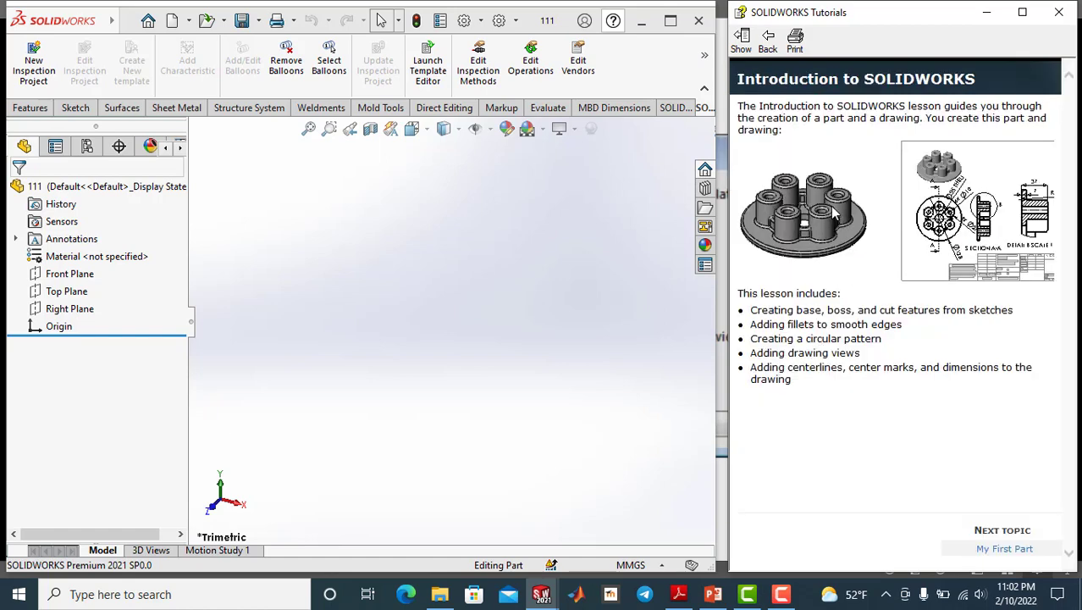
left_click(1014, 548)
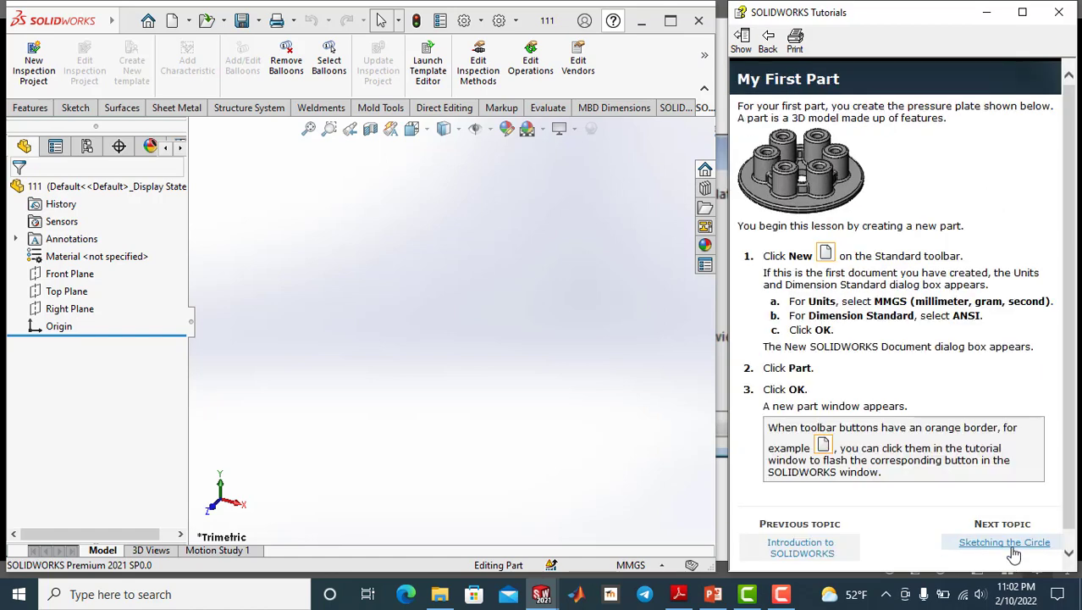
left_click(1012, 548)
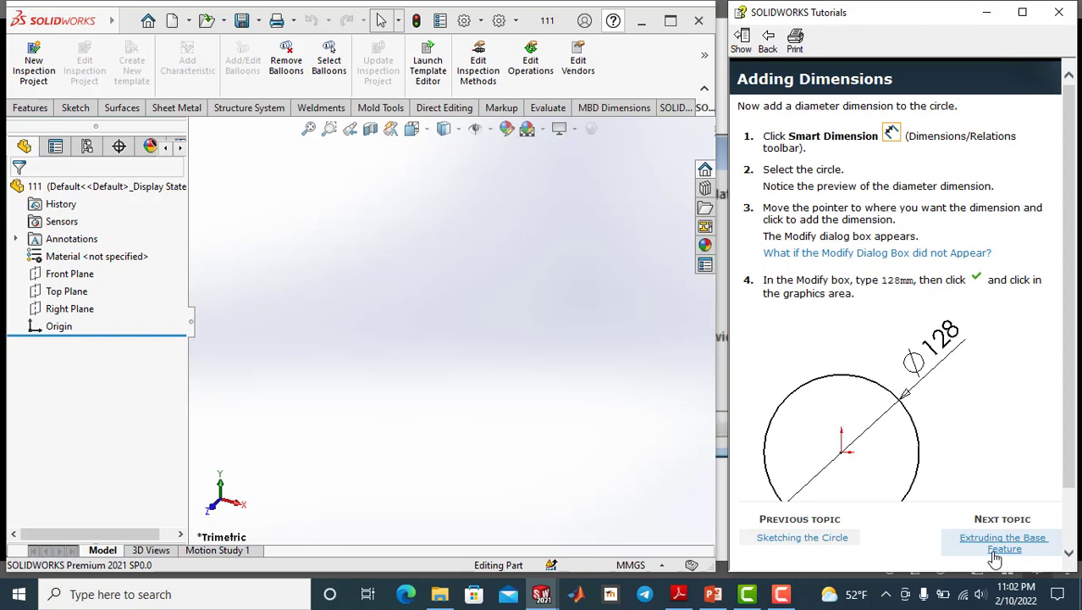
left_click(803, 546)
left_click(809, 547)
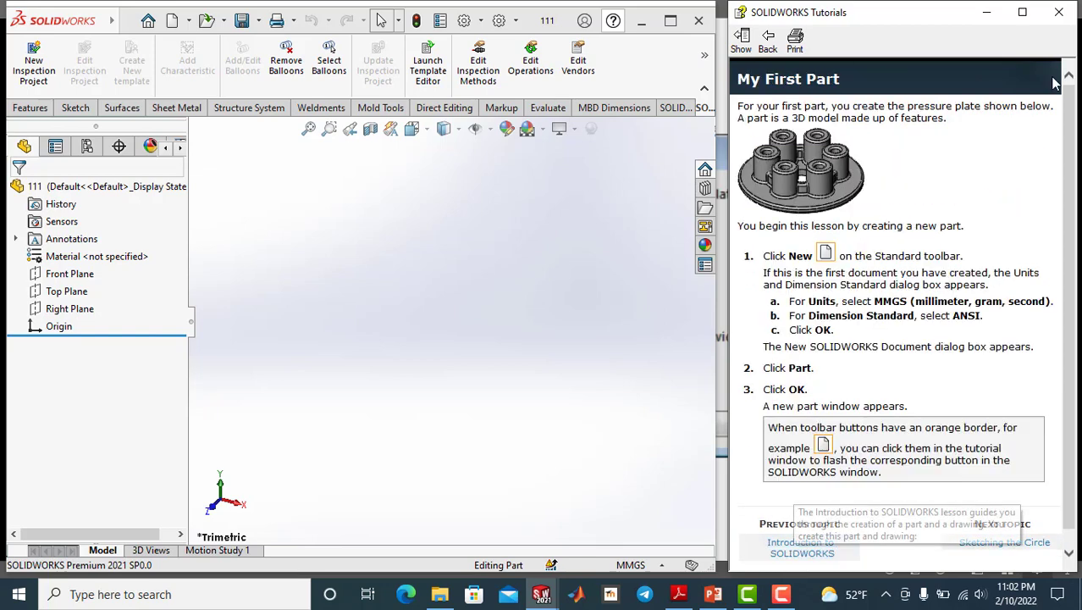
left_click(1060, 13)
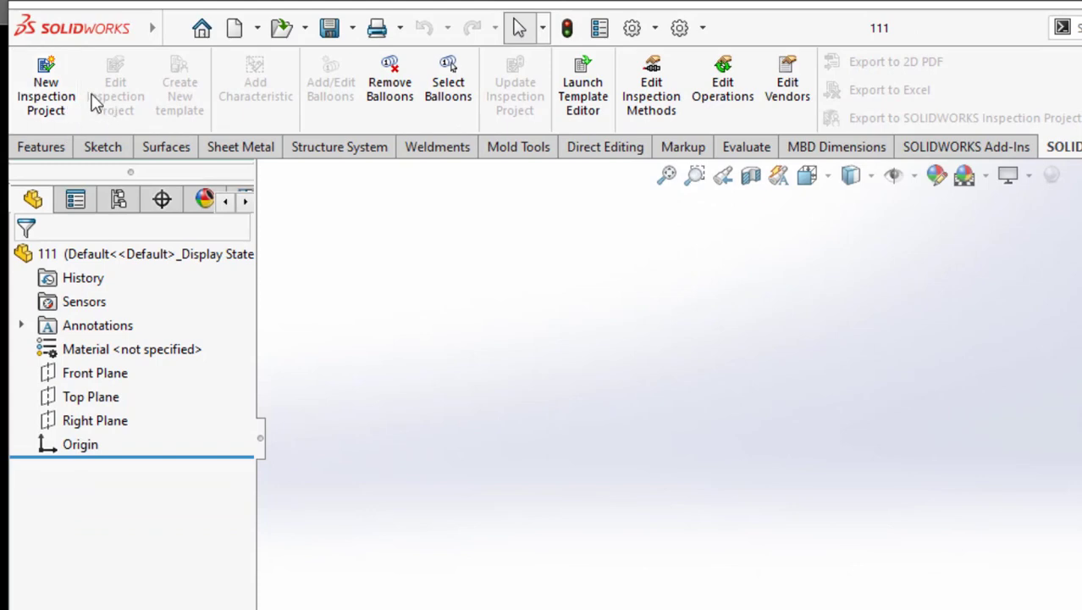
- Cycle through the Features, Sketch and Surfaces tabs, finishing on the Sheet Metal tab
left_click(52, 151)
left_click(106, 151)
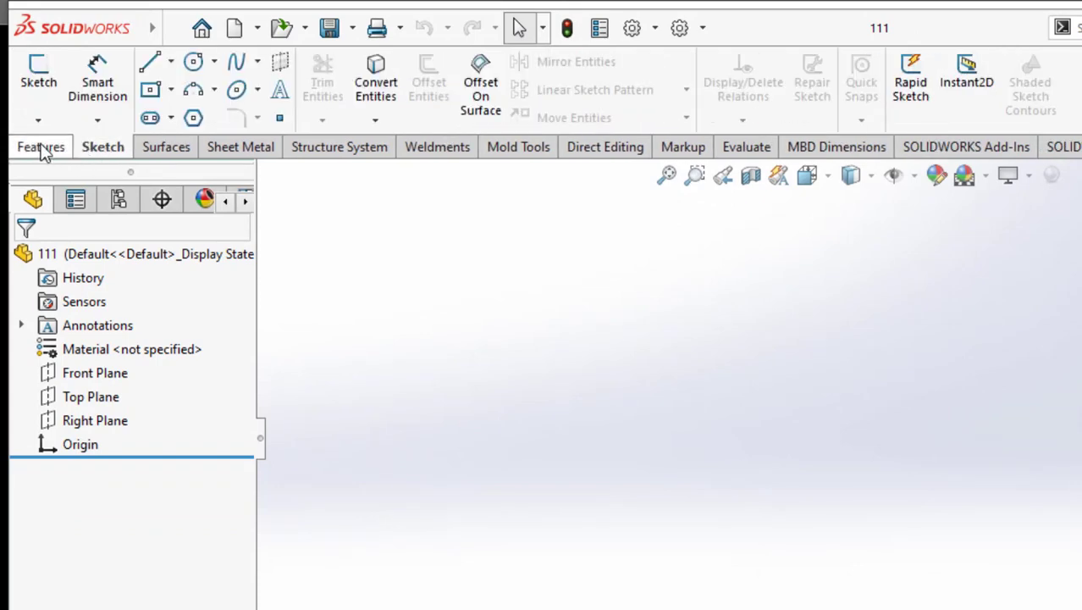
left_click(44, 151)
left_click(125, 149)
left_click(57, 147)
left_click(104, 152)
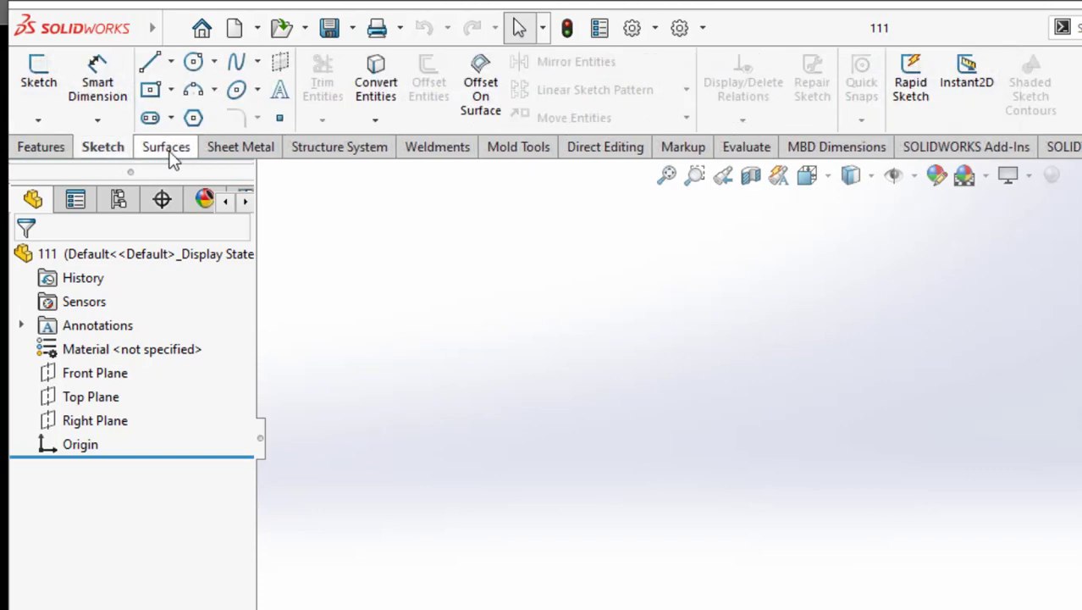
left_click(169, 153)
left_click(44, 152)
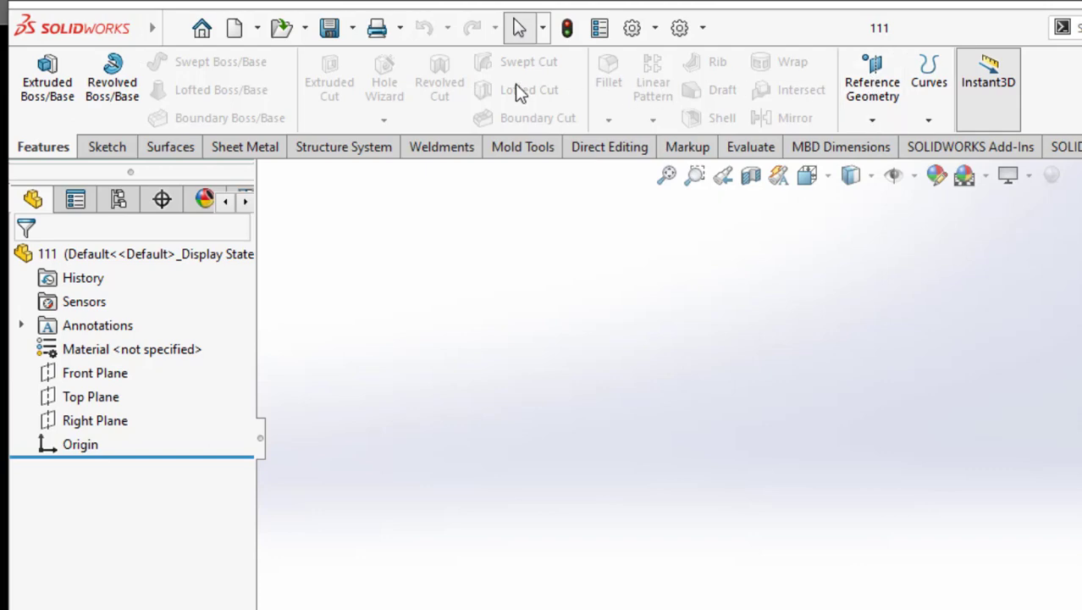
left_click(118, 149)
left_click(169, 149)
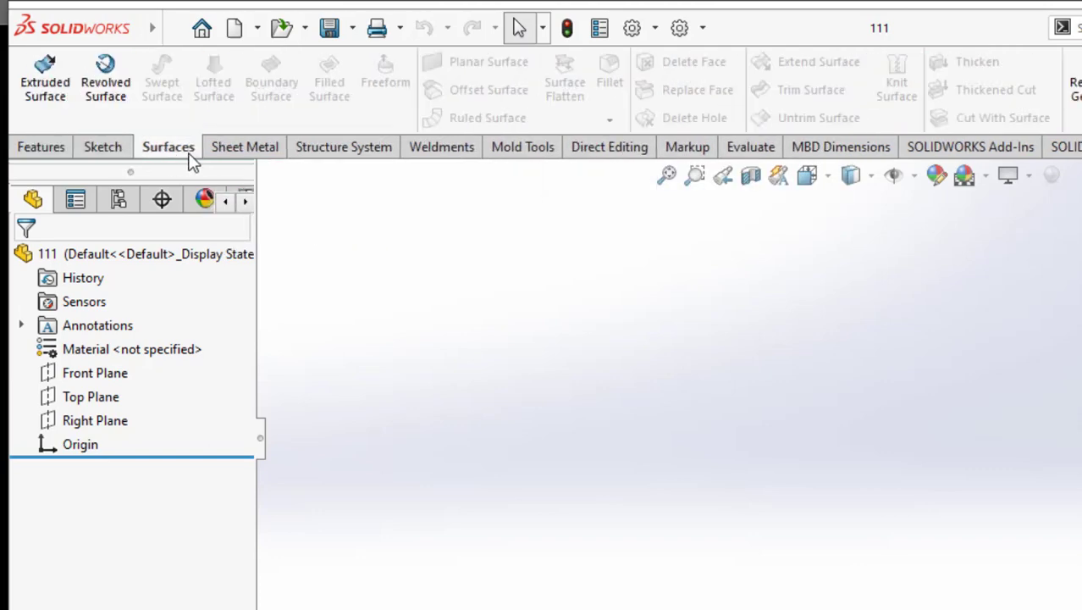
left_click(244, 149)
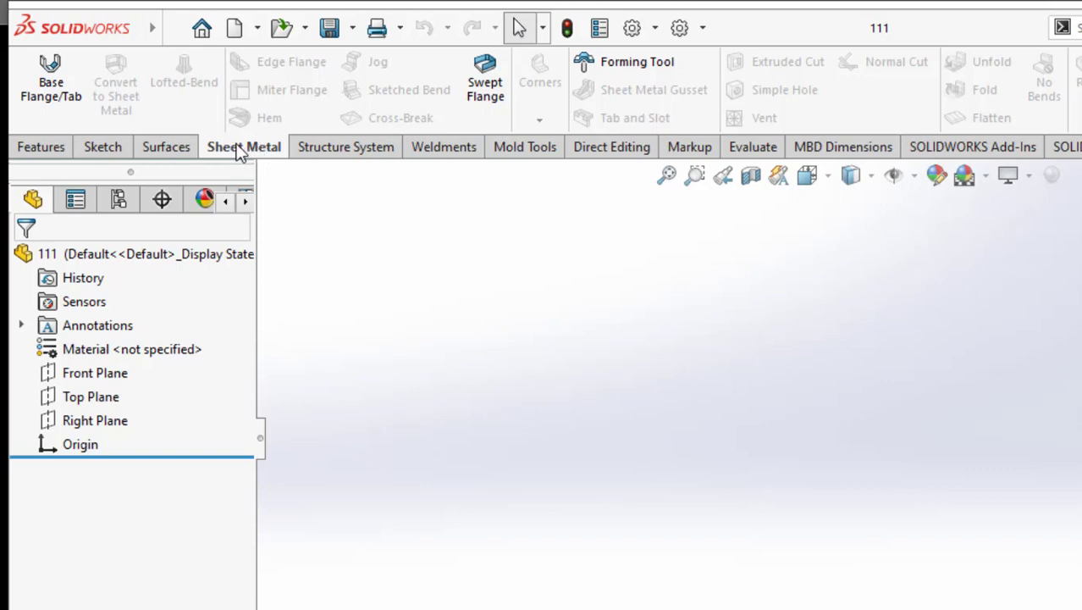
mouse_move(243, 149)
left_mouse_down()
mouse_move(375, 201)
mouse_move(515, 162)
mouse_move(513, 140)
left_mouse_up()
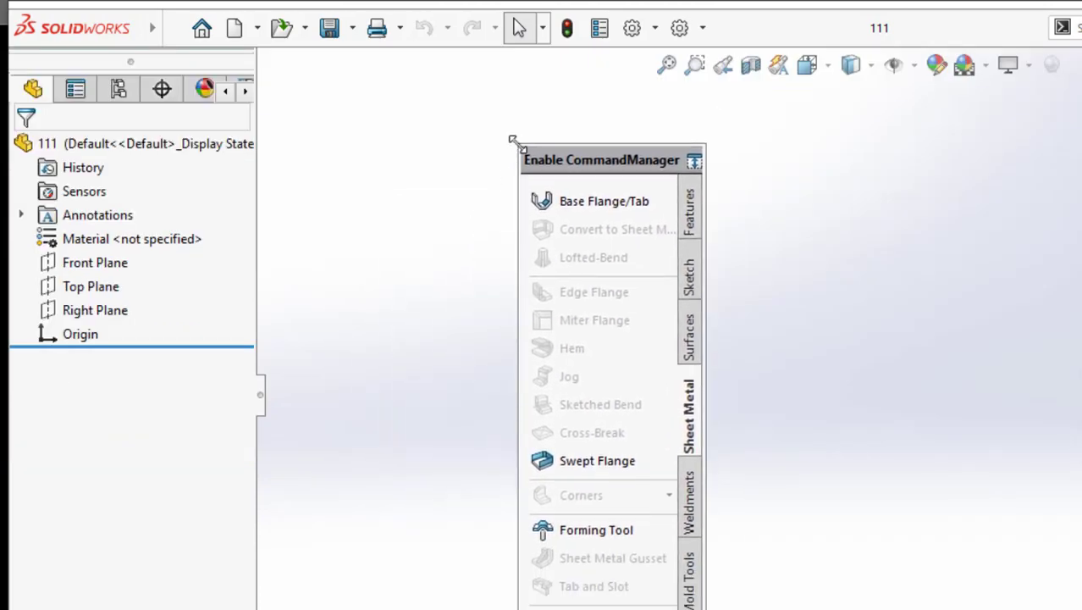
left_click_drag(631, 168, 601, 112)
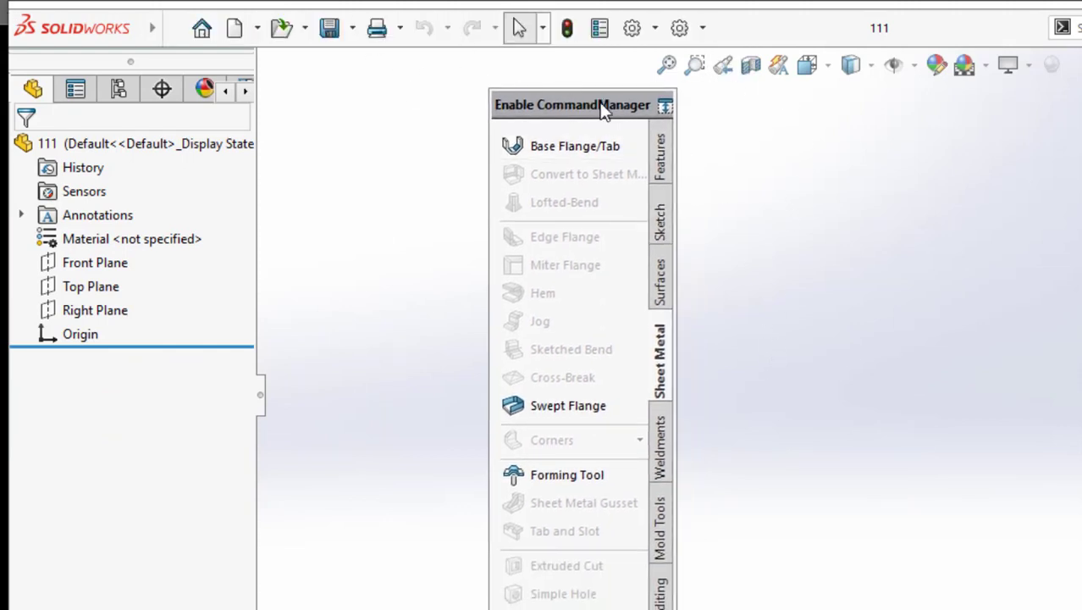
left_click_drag(591, 112, 753, 138)
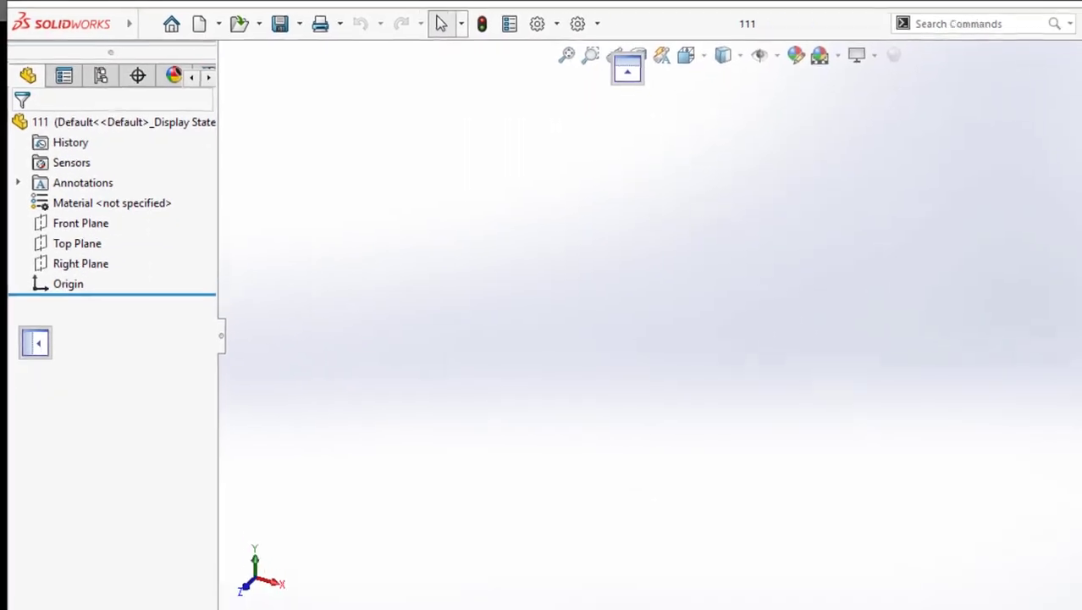
mouse_move(754, 139)
left_mouse_down()
mouse_move(1066, 293)
mouse_move(31, 298)
left_mouse_up()
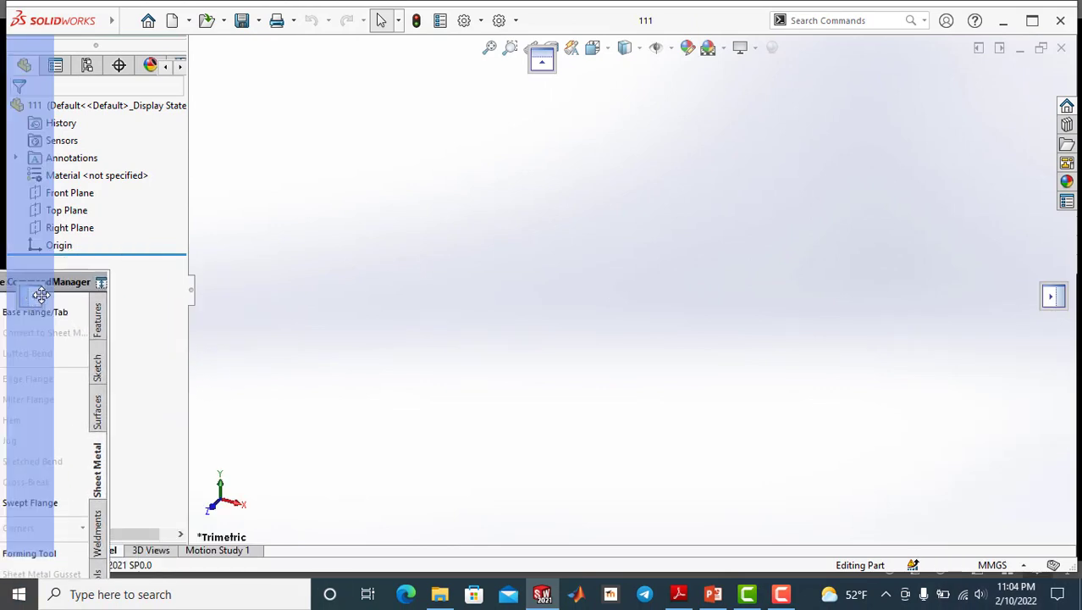
mouse_move(41, 293)
left_mouse_down()
mouse_move(183, 294)
mouse_move(495, 203)
mouse_move(555, 52)
mouse_move(548, 74)
mouse_move(539, 62)
left_mouse_up()
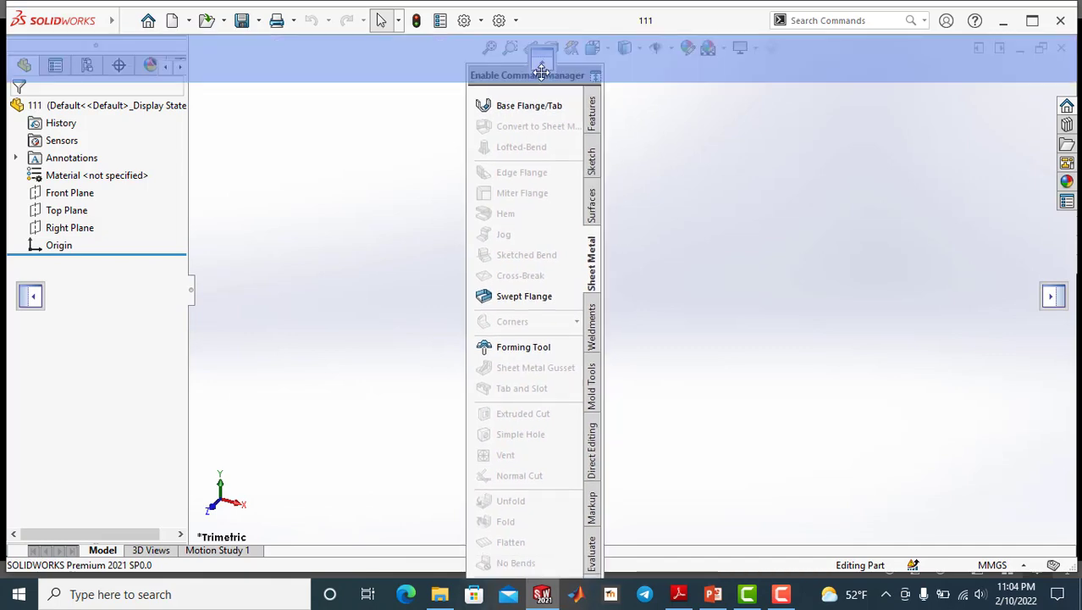
mouse_move(541, 71)
left_mouse_down()
mouse_move(1065, 238)
mouse_move(1051, 302)
left_mouse_up()
mouse_move(825, 309)
left_mouse_down()
mouse_move(27, 293)
mouse_move(555, 122)
mouse_move(547, 65)
left_mouse_up()
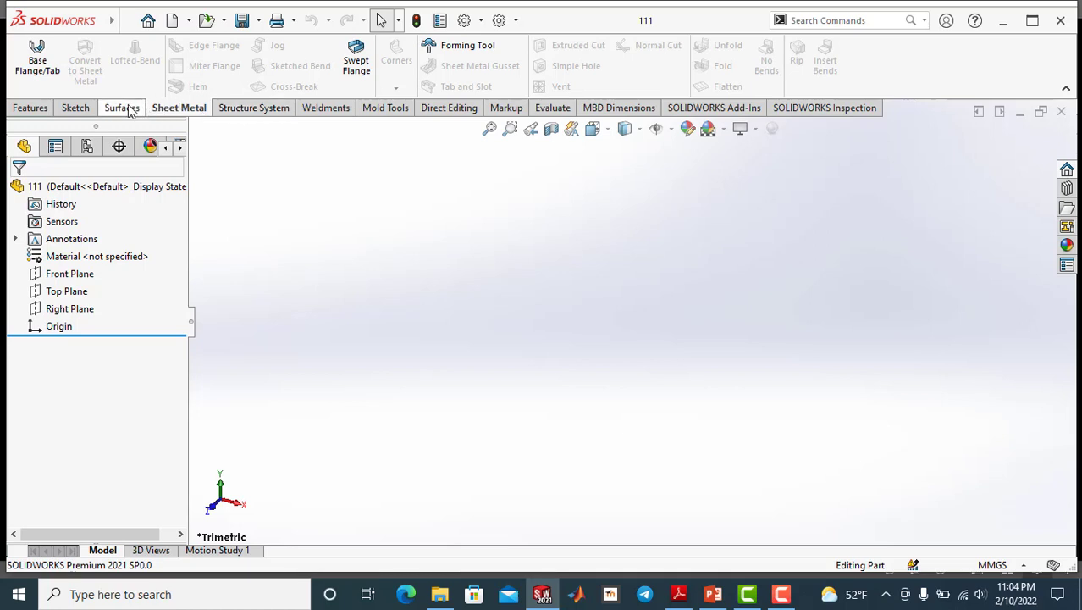
- Browse the Structure System, Sheet Metal, Surfaces, Sketch and Features tabs, then open the tab customization menu
left_click(245, 115)
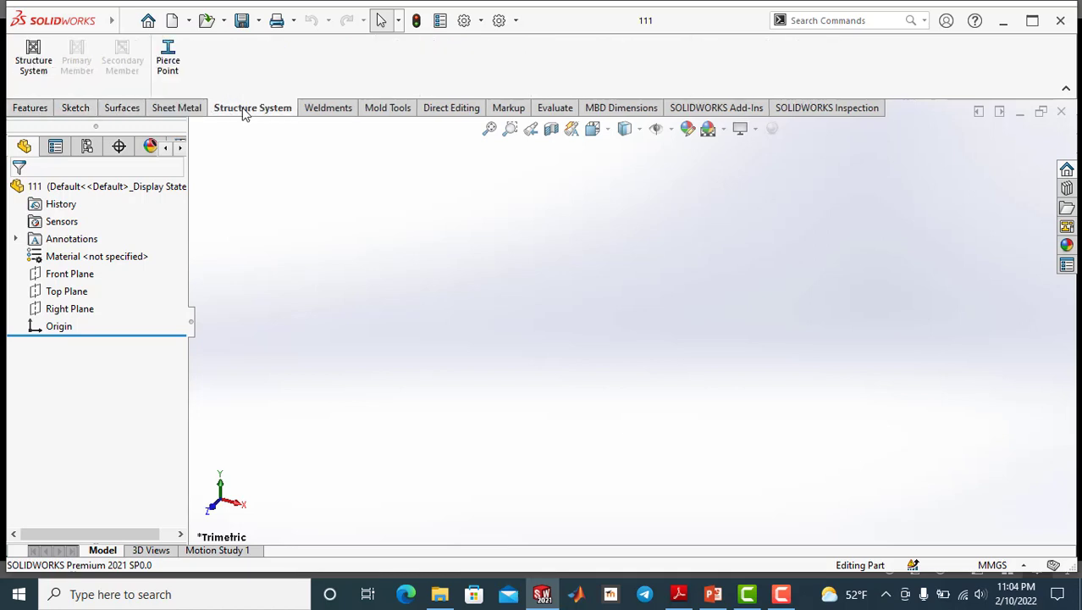
left_click(183, 109)
left_click(254, 111)
left_click(195, 112)
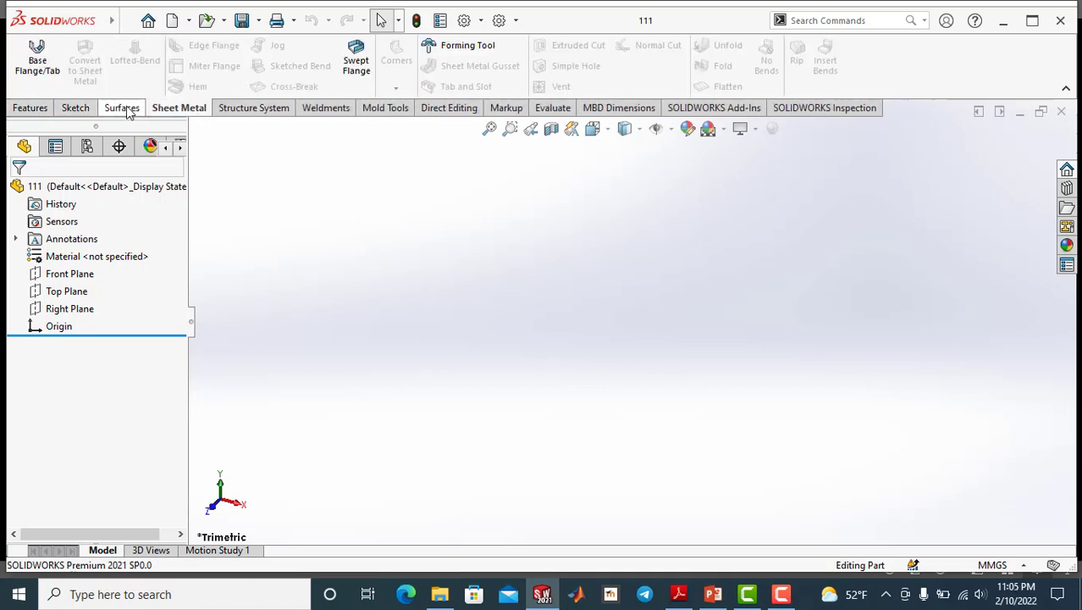
left_click(124, 110)
left_click(77, 109)
left_click(36, 110)
left_click(79, 110)
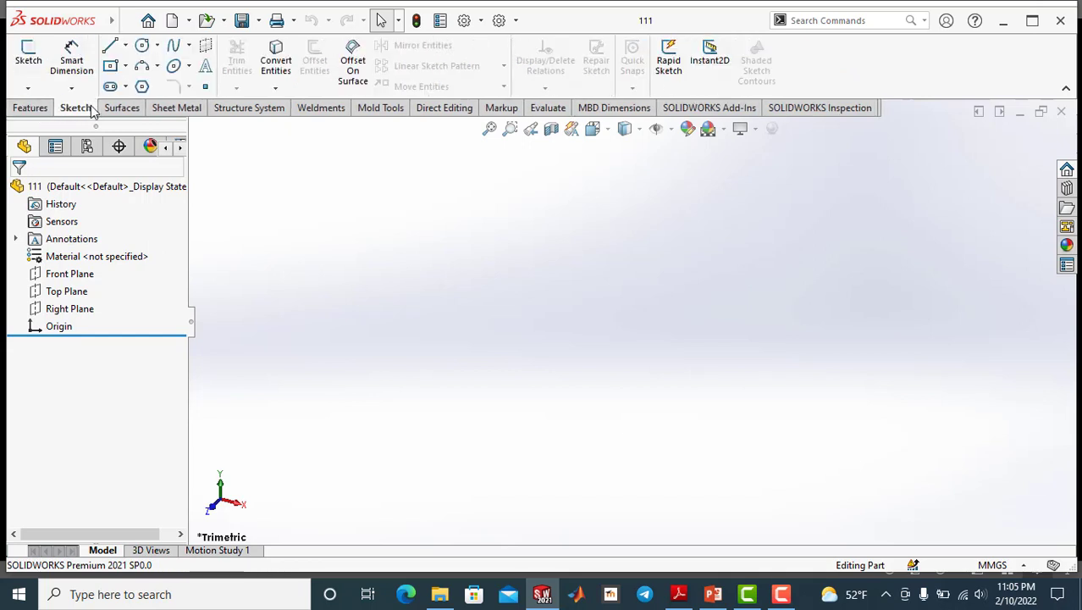
left_click(257, 113)
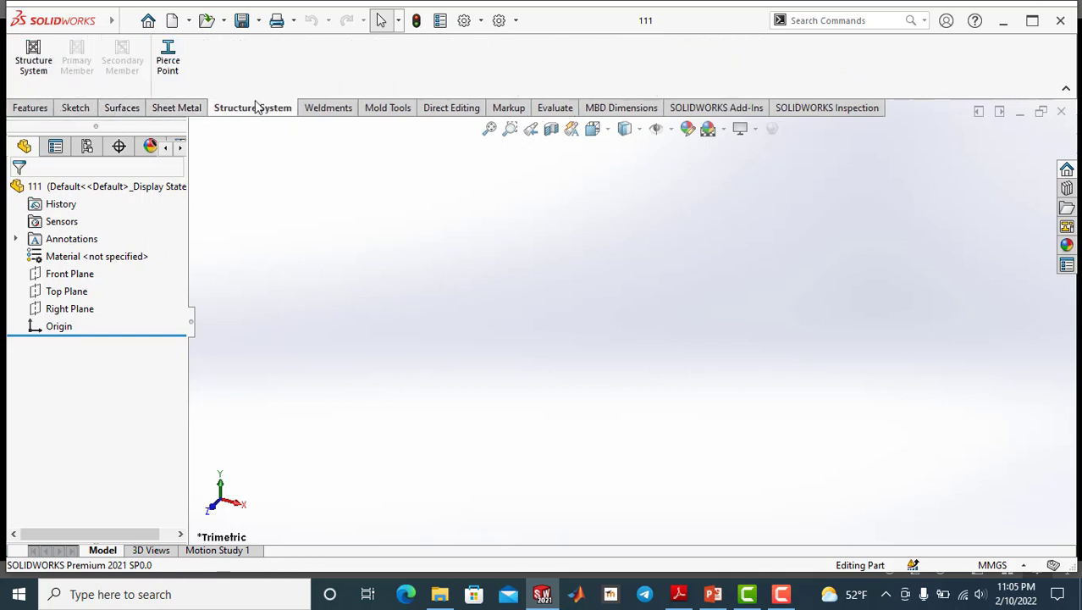
right_click(258, 113)
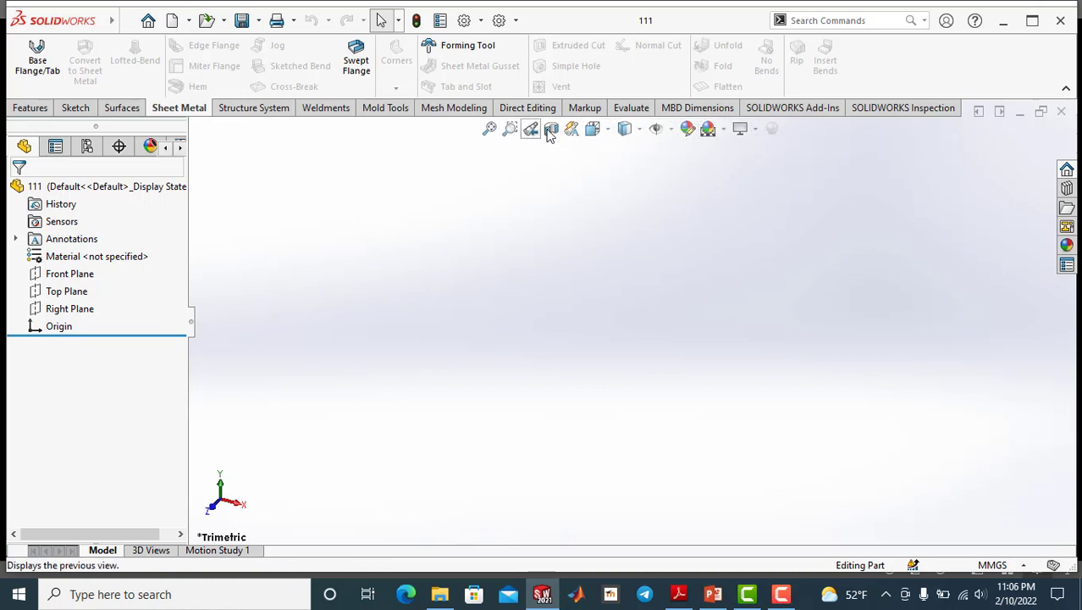
- Peek at the display style and view orientation flyouts, then show Mesh Modeling and its toolbar list
left_click(639, 129)
left_click(624, 150)
left_click(592, 128)
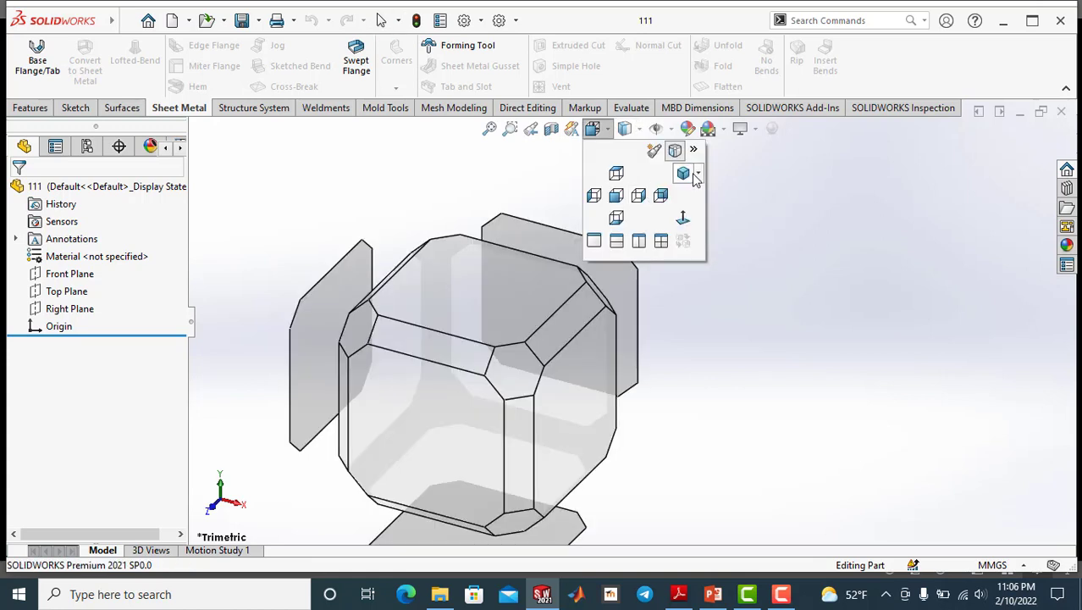
left_click(542, 168)
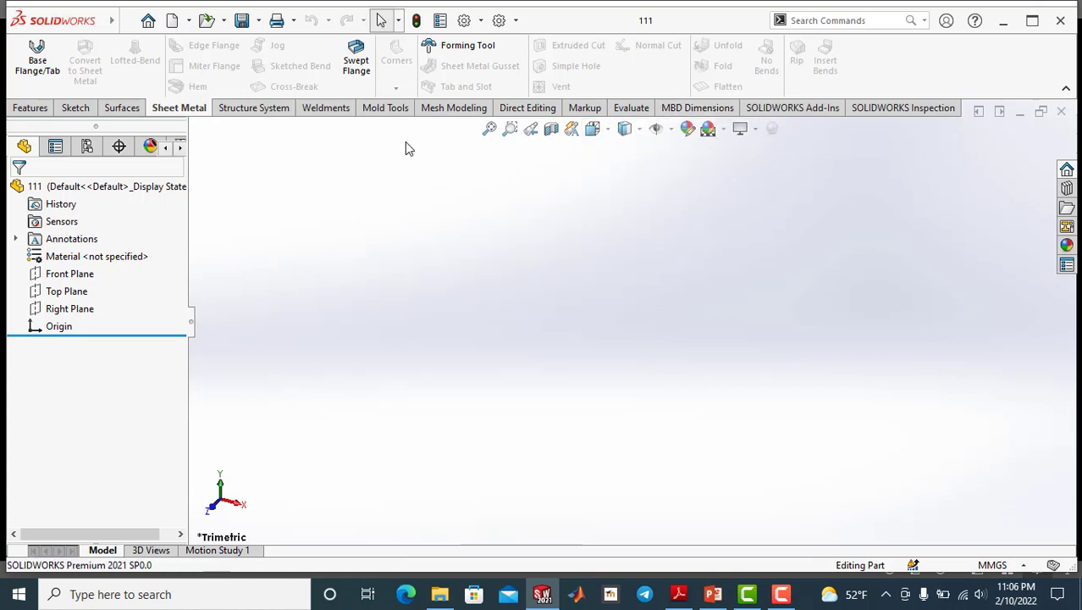
left_click(453, 108)
right_click(449, 112)
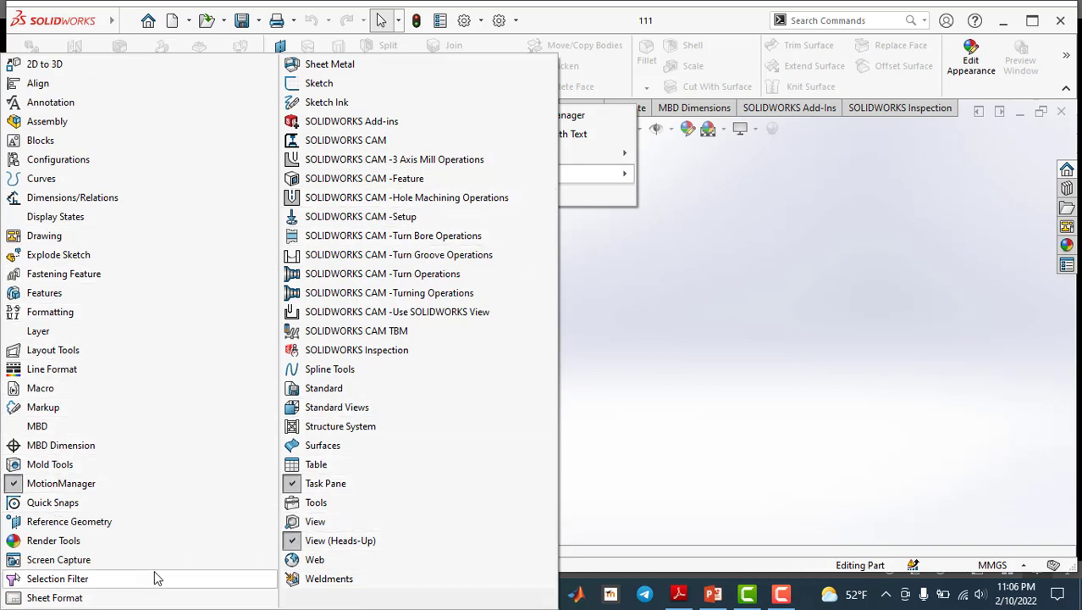
left_click(293, 543)
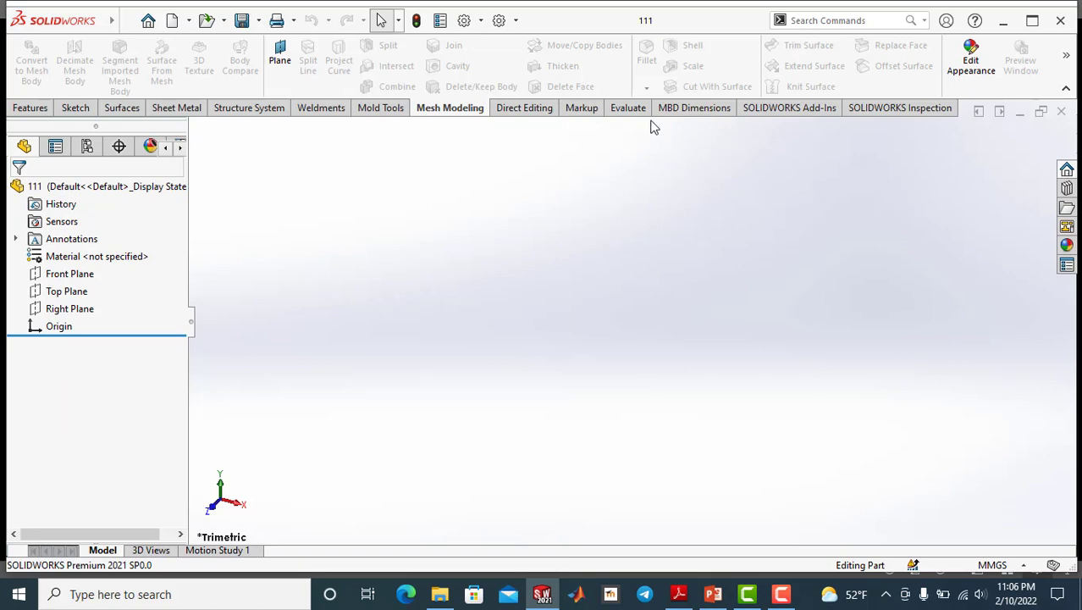
right_click(448, 112)
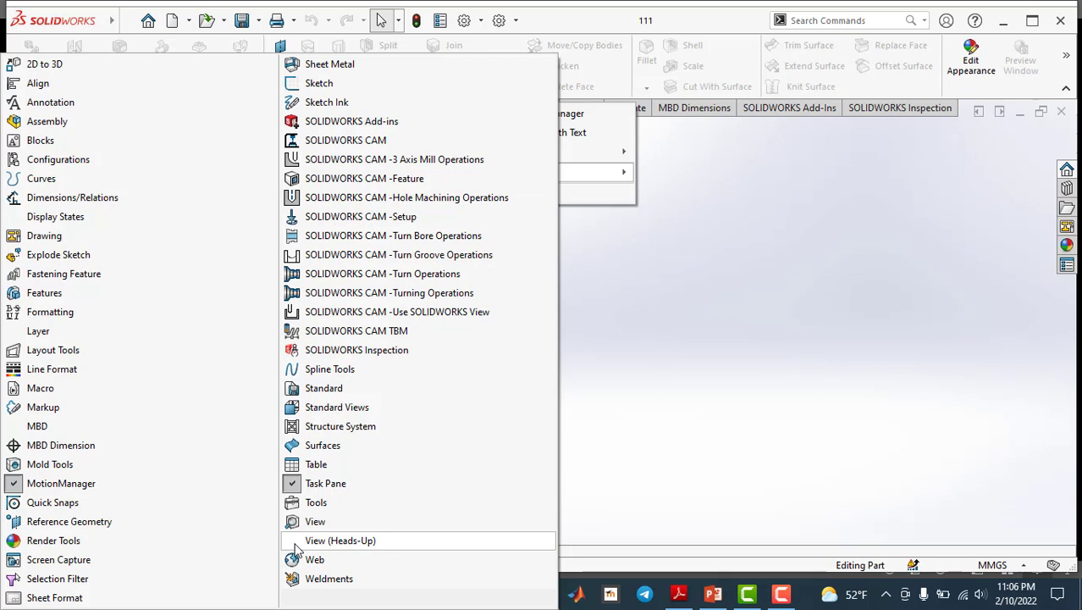
left_click(296, 544)
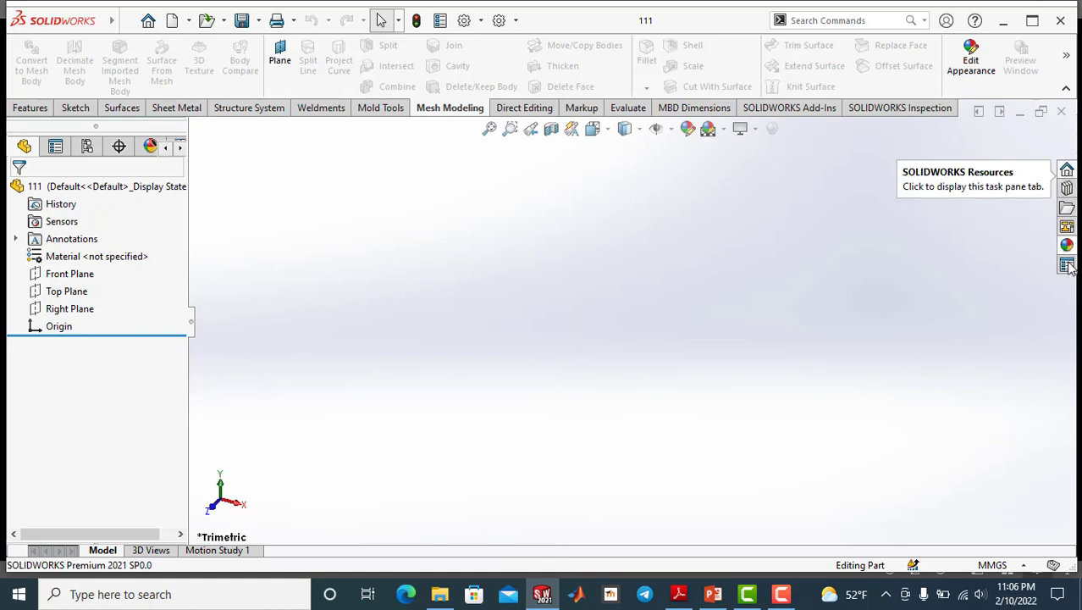
right_click(445, 113)
mouse_move(593, 174)
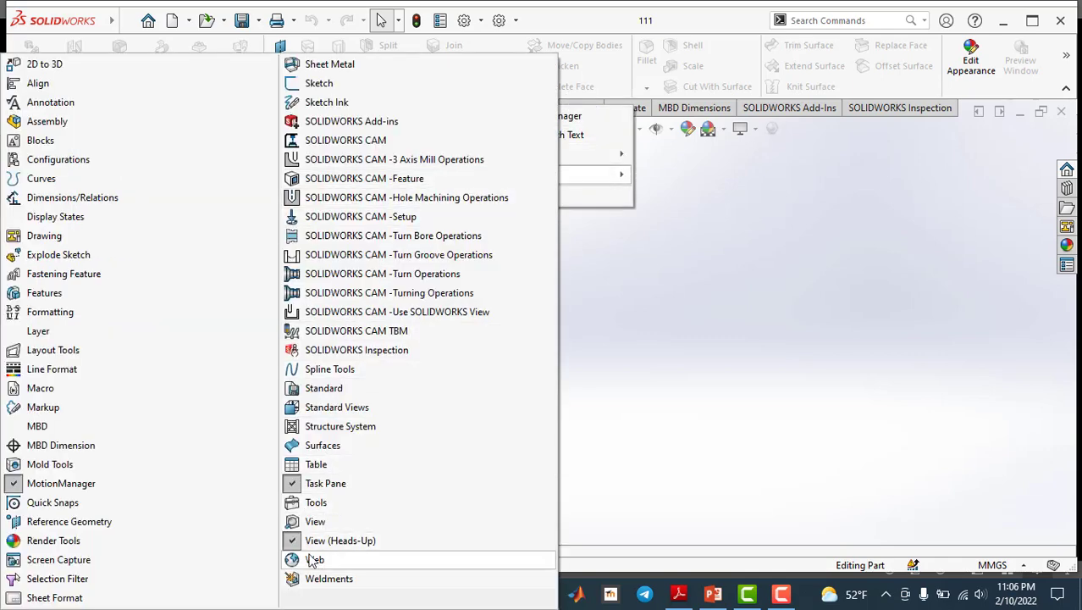
left_click(292, 489)
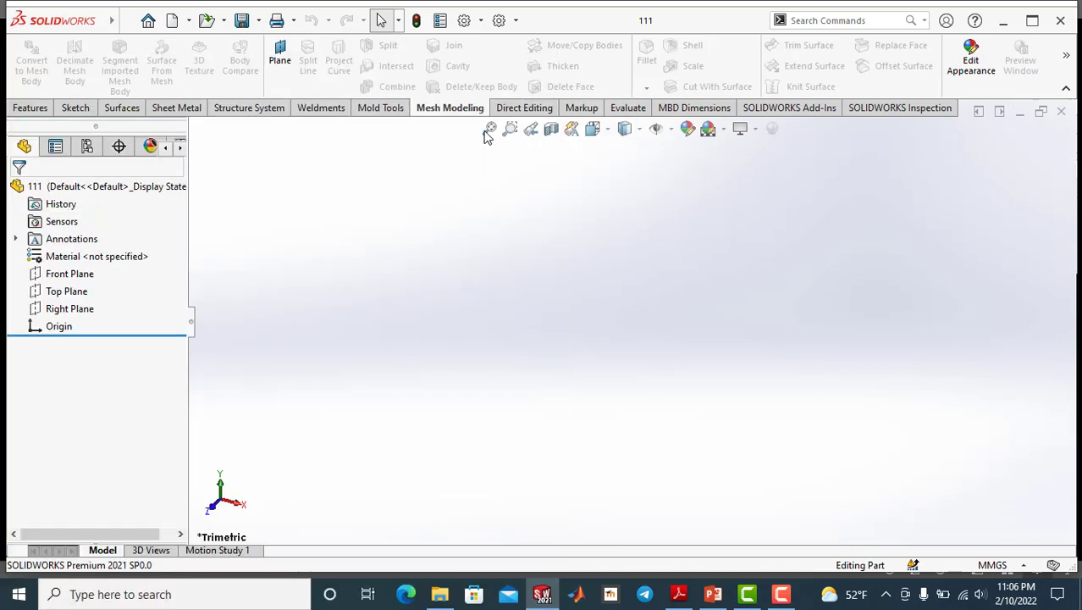
right_click(448, 111)
mouse_move(592, 173)
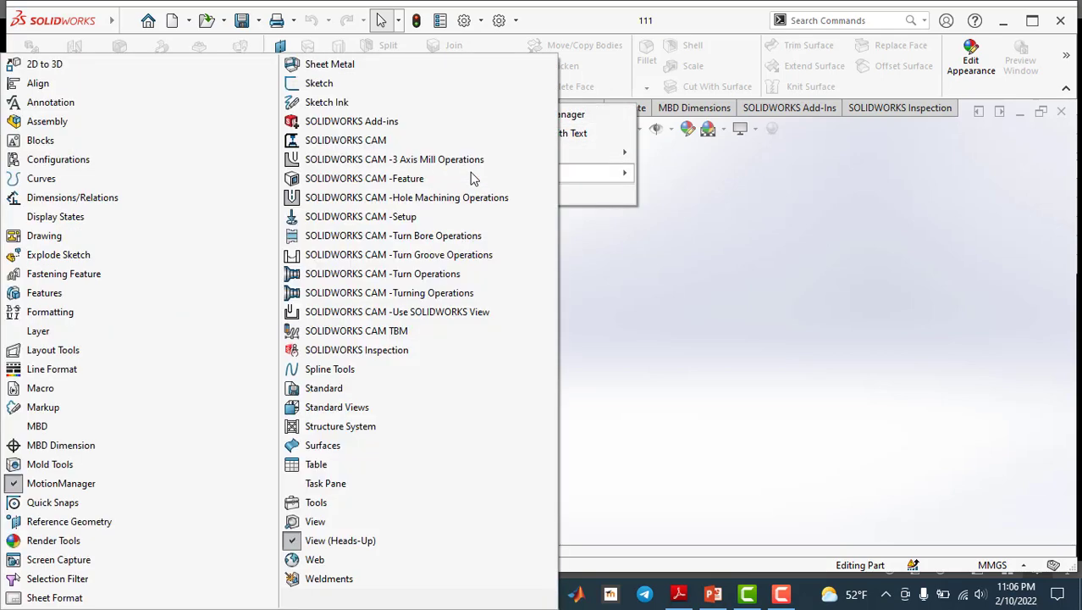
left_click(293, 489)
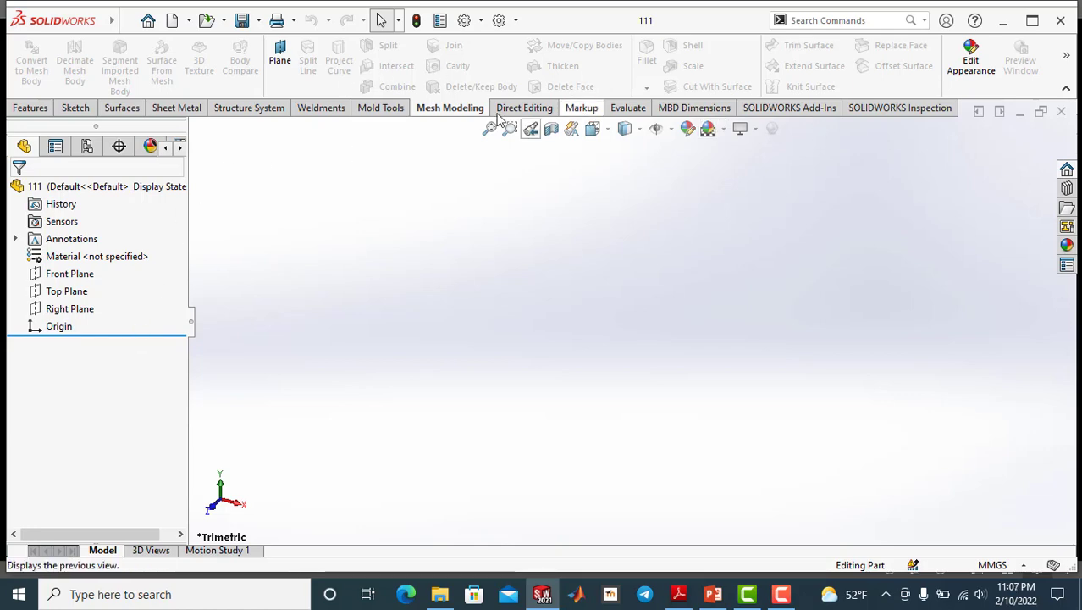
right_click(443, 111)
- Float the Sketch toolbar from the Toolbars list and reposition it over the graphics area
left_click(503, 174)
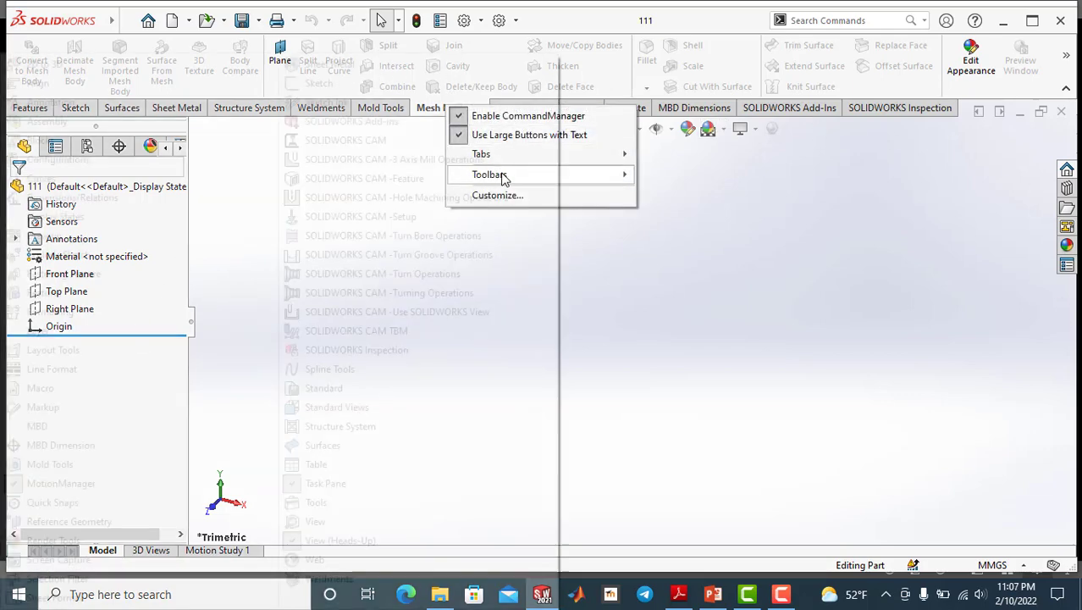
left_click(415, 85)
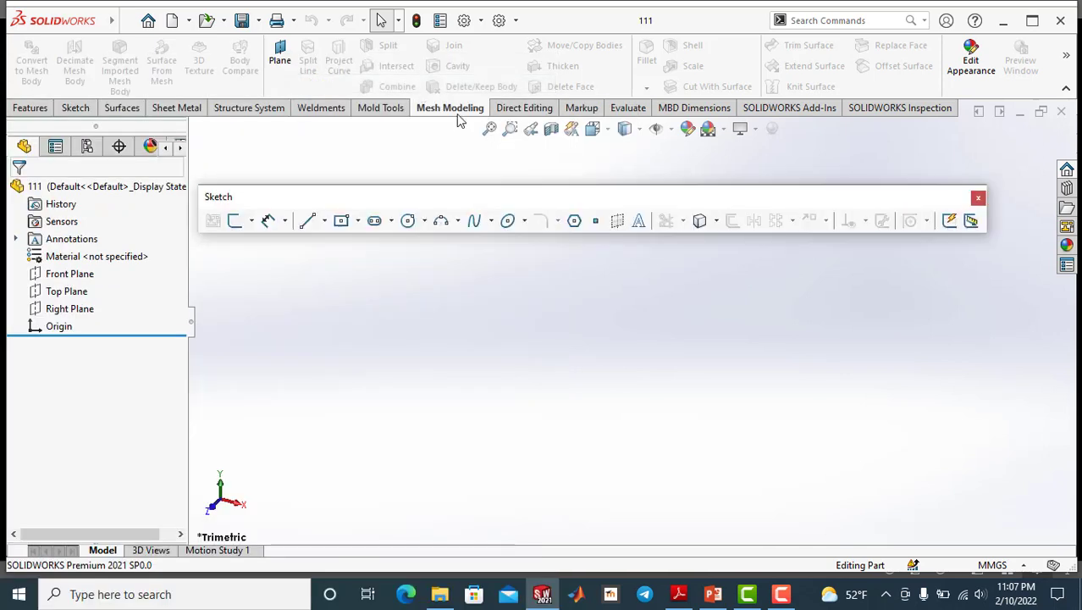
left_click_drag(459, 199, 497, 190)
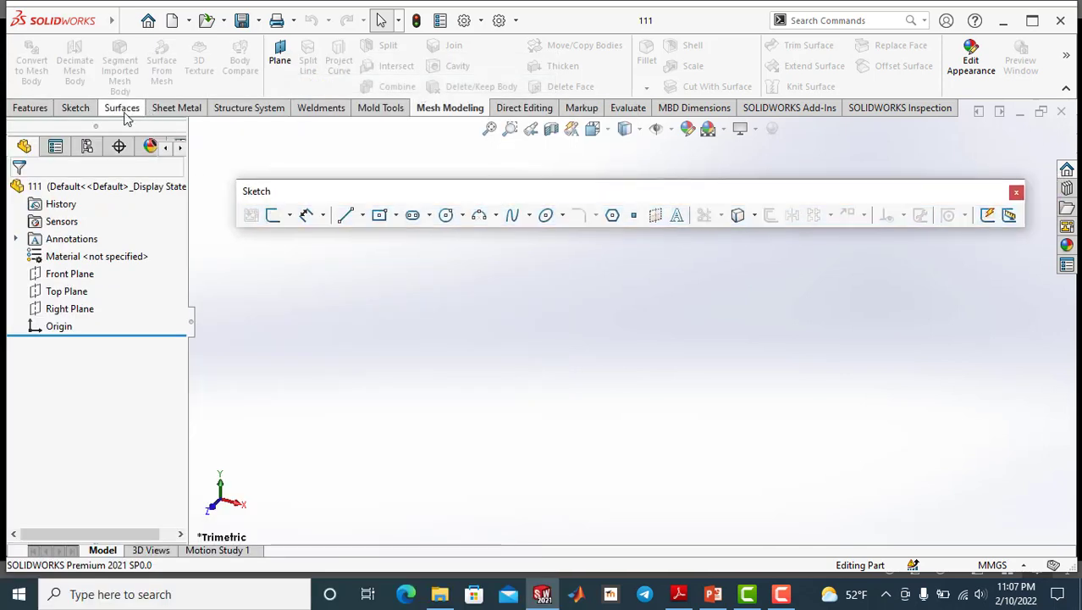
left_click(74, 109)
mouse_move(310, 193)
left_mouse_down()
mouse_move(357, 213)
mouse_move(364, 199)
mouse_move(348, 200)
left_mouse_up()
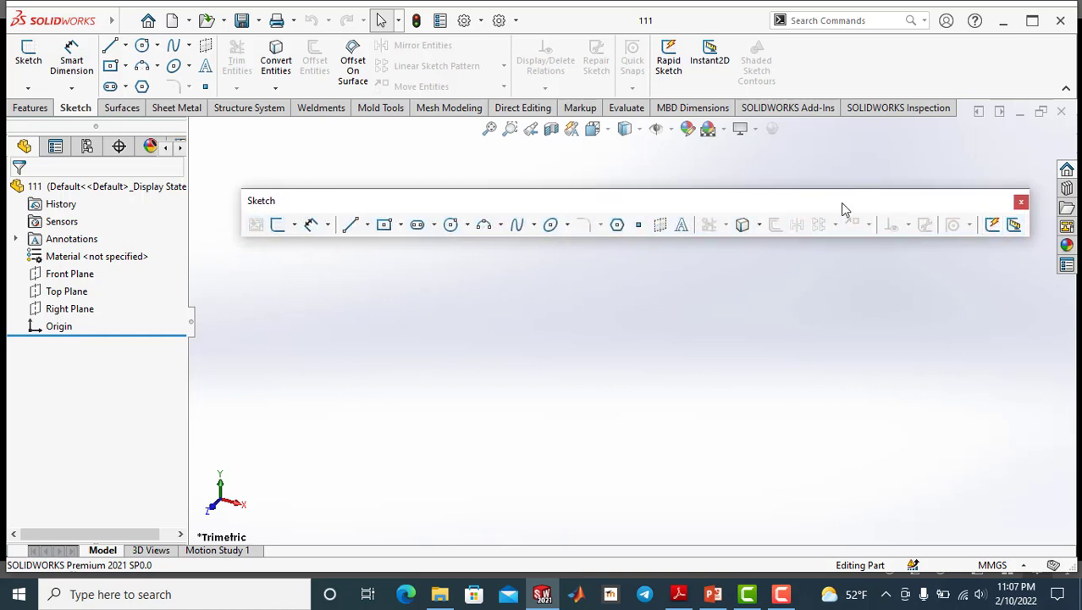
left_click_drag(842, 207, 816, 207)
- Show the Mold Tools commands and close the floating Sketch toolbar
left_click(370, 113)
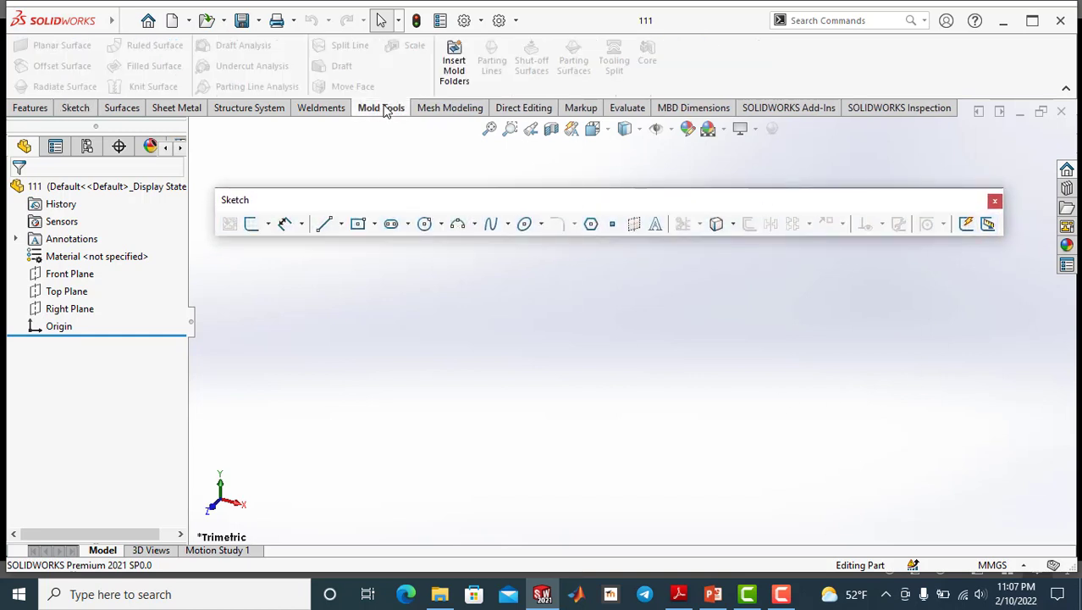
right_click(386, 112)
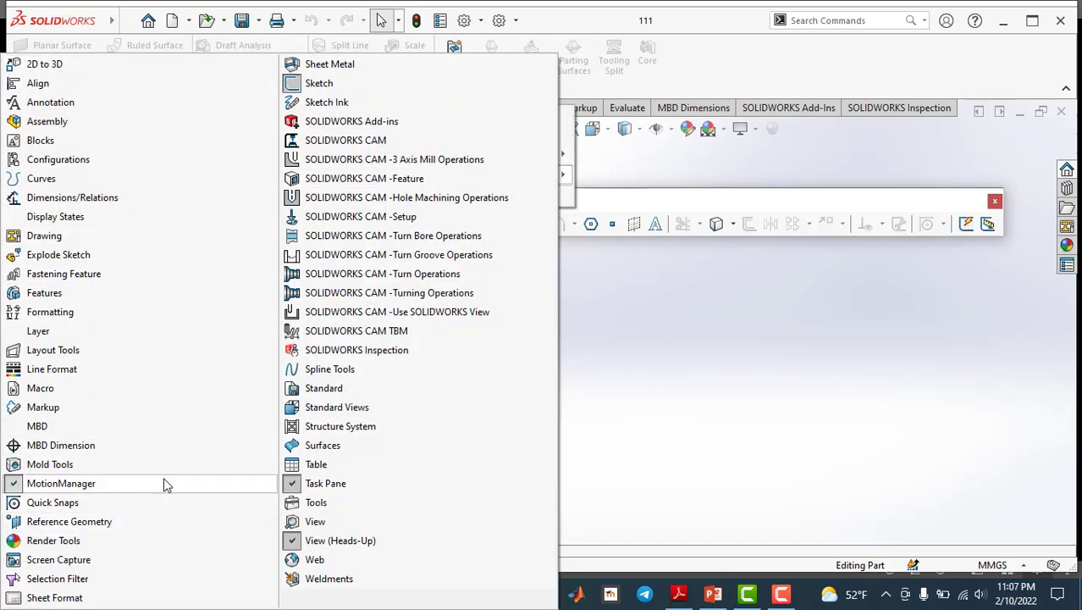
left_click(664, 337)
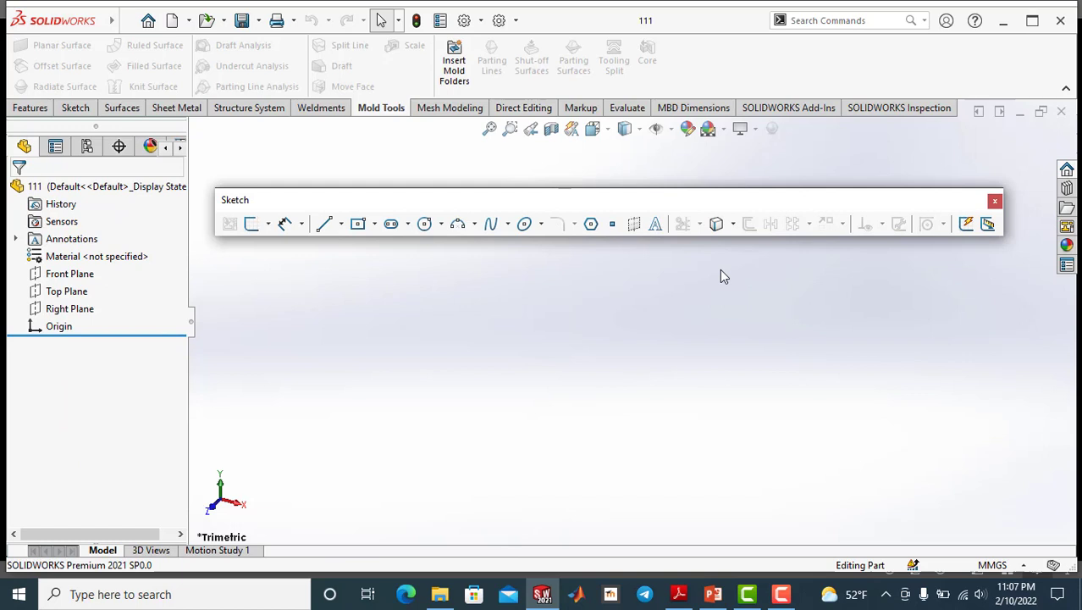
left_click(996, 202)
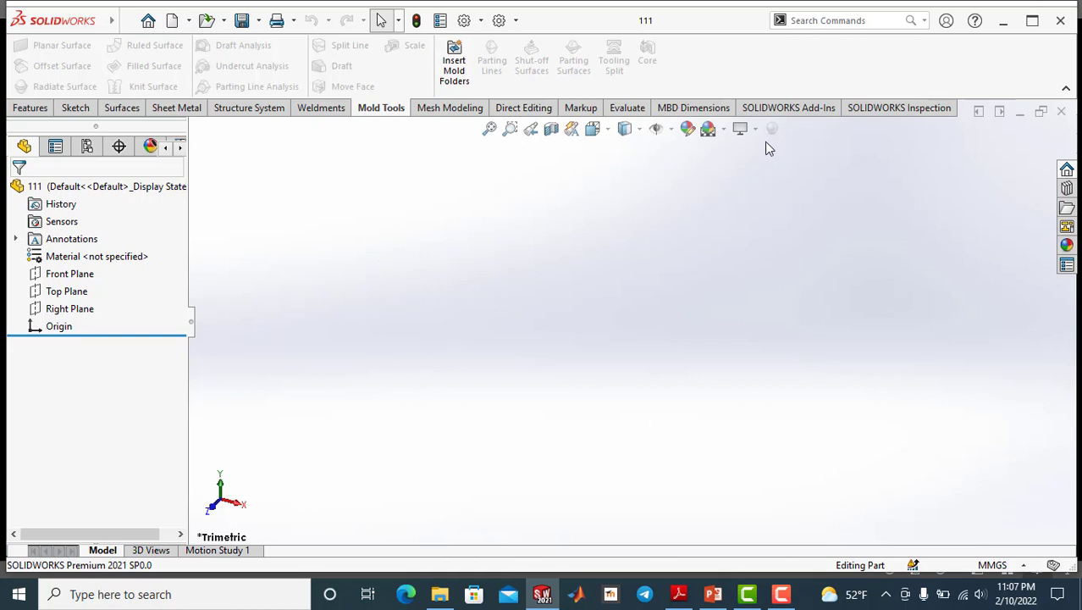
left_click(723, 129)
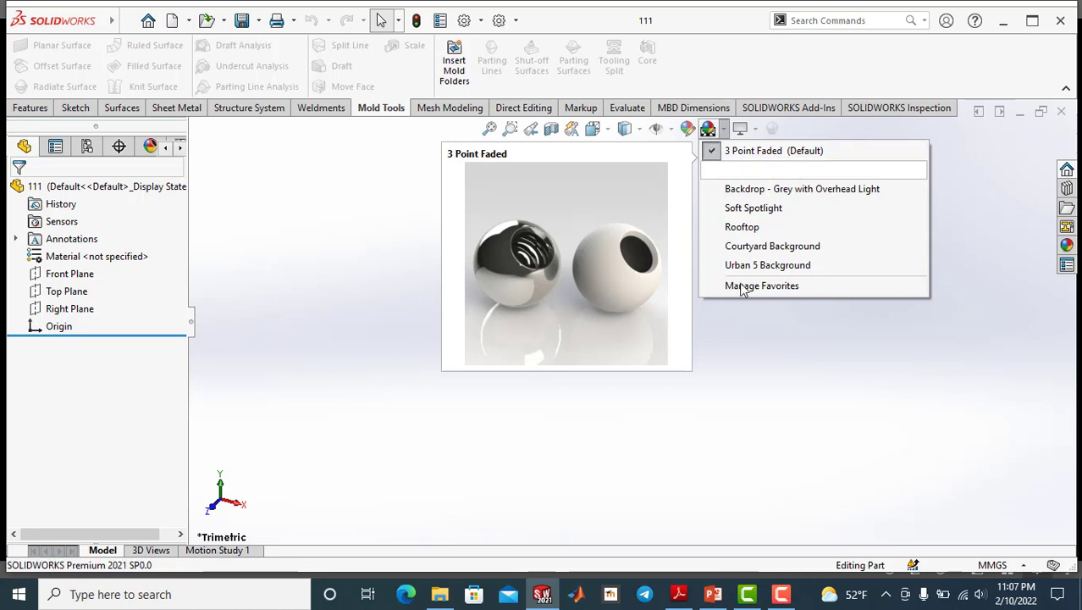
left_click(722, 129)
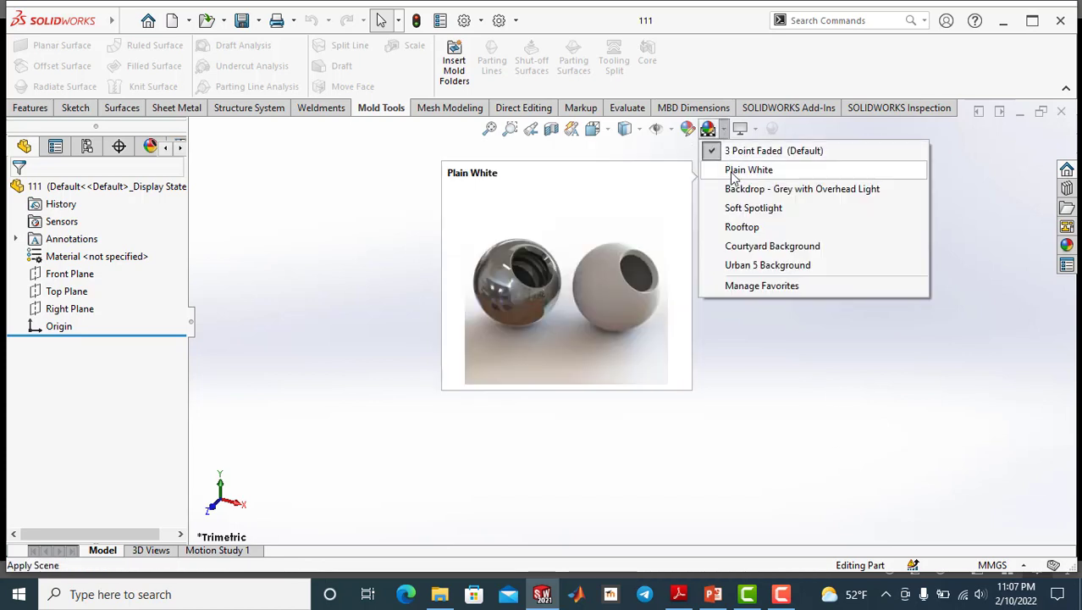
left_click(733, 174)
left_click(722, 128)
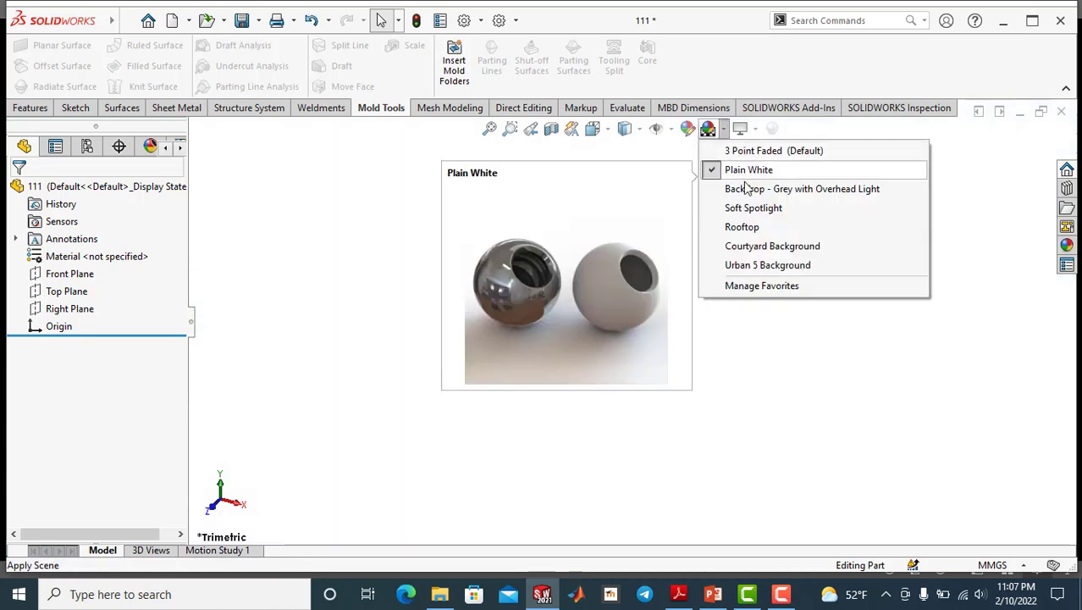
left_click(755, 190)
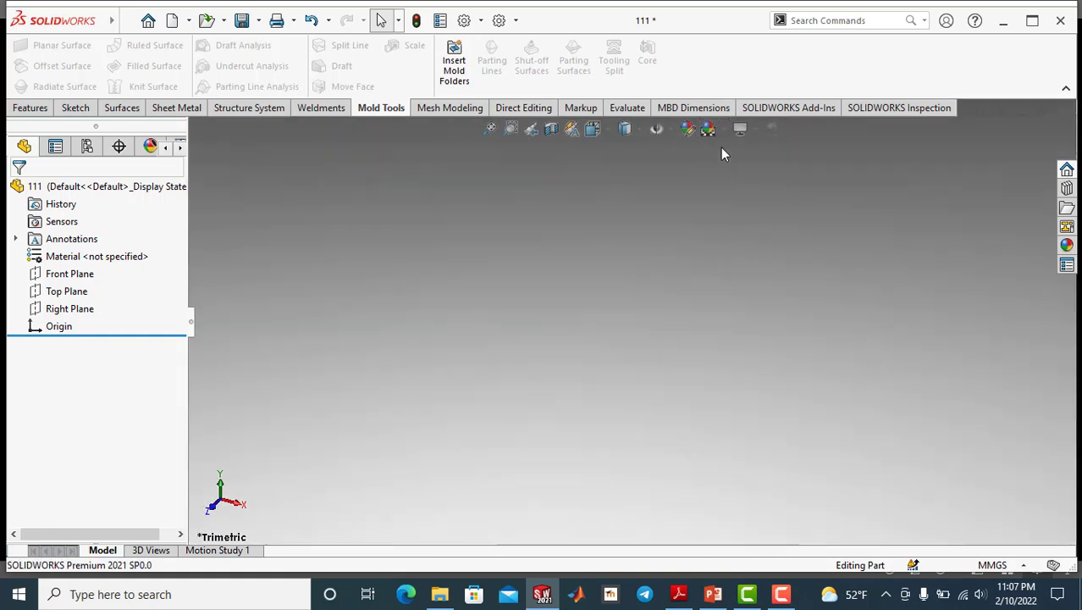
left_click(723, 129)
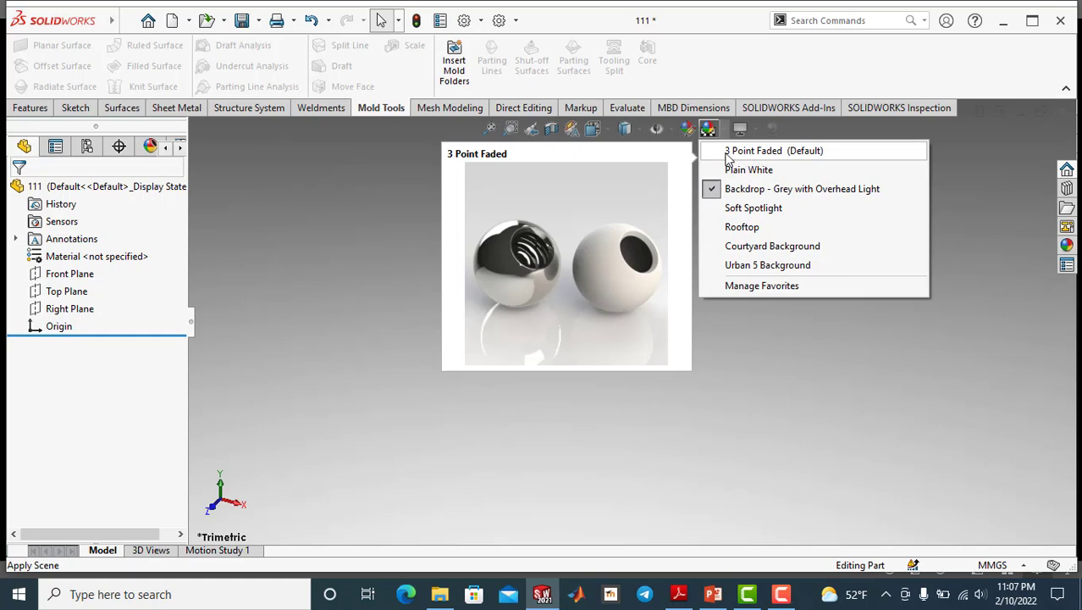
left_click(721, 152)
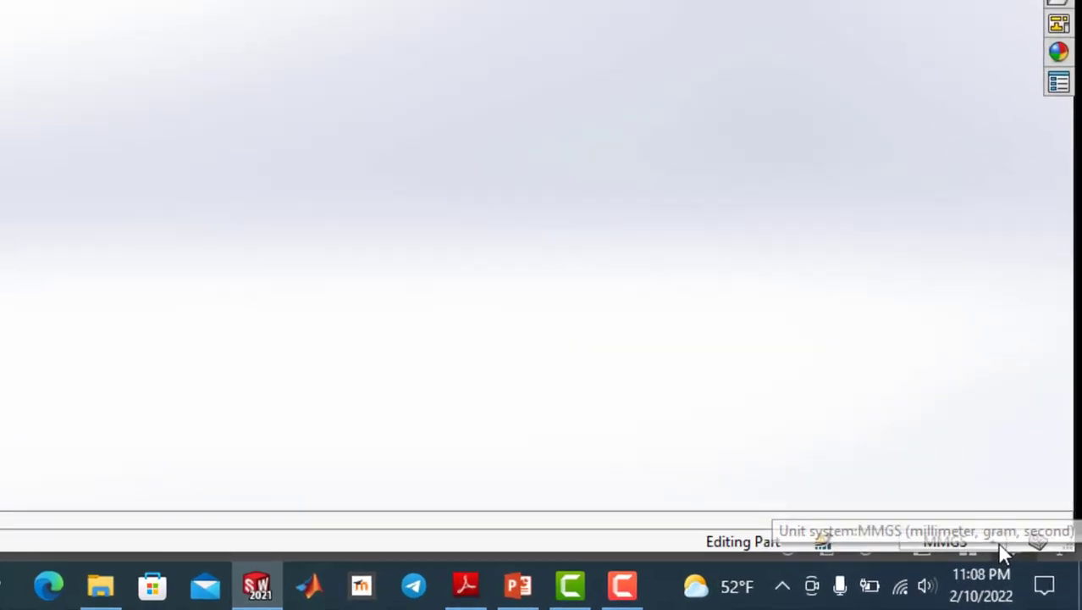
- Switch the status-bar unit system to MKS, then CGS, and settle on MMGS
left_click(1021, 565)
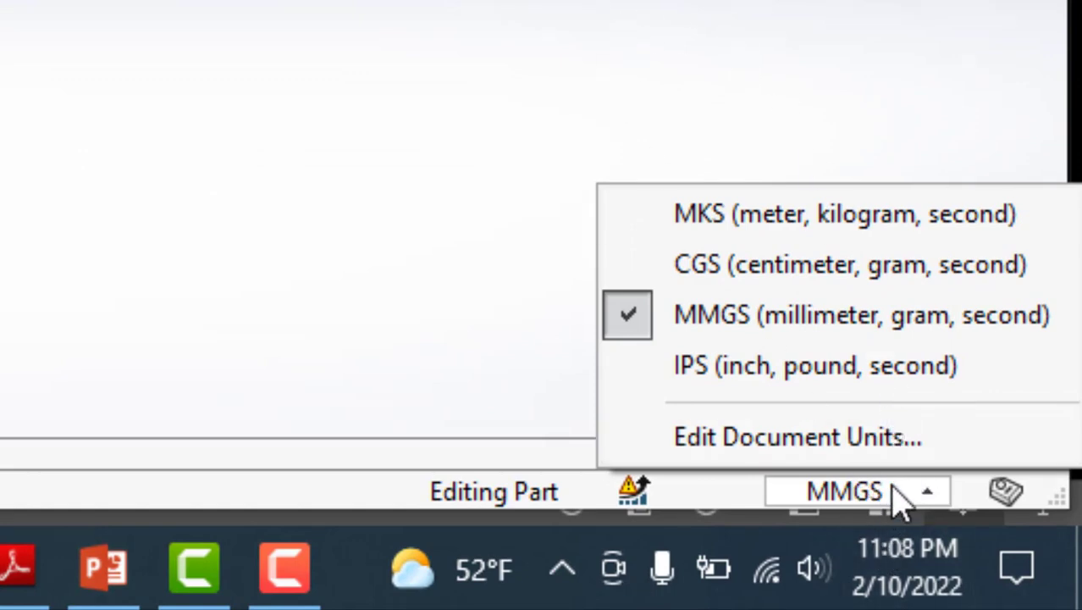
left_click(658, 222)
left_click(885, 491)
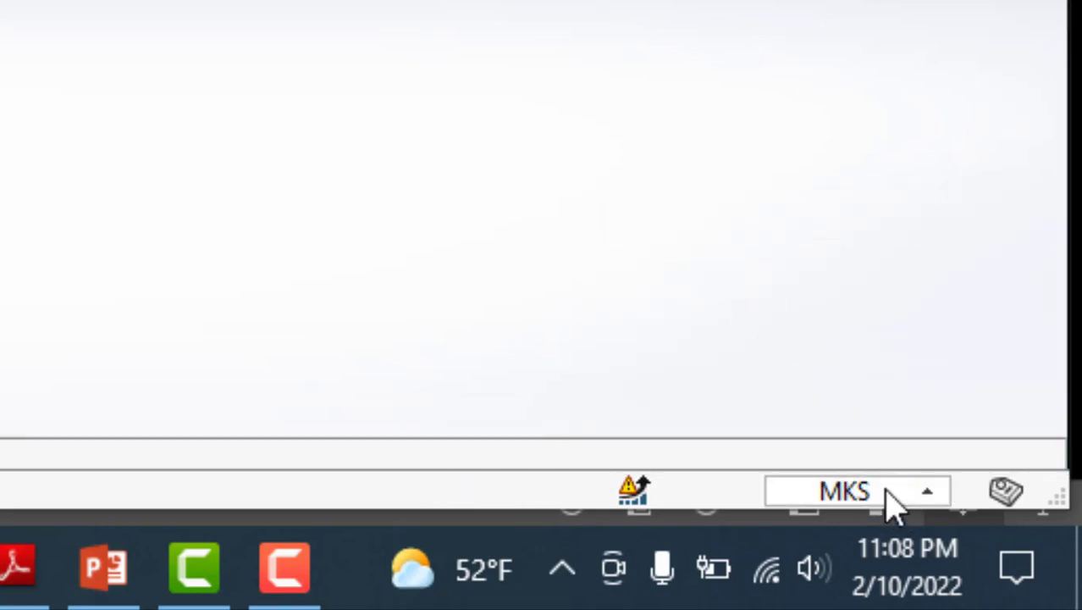
left_click(643, 272)
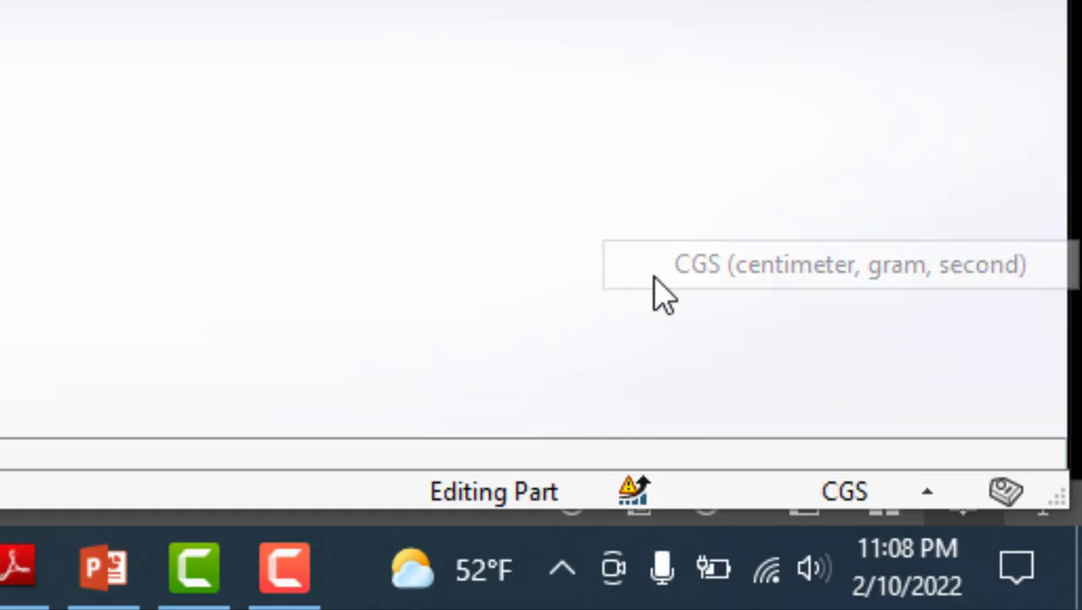
left_click(904, 502)
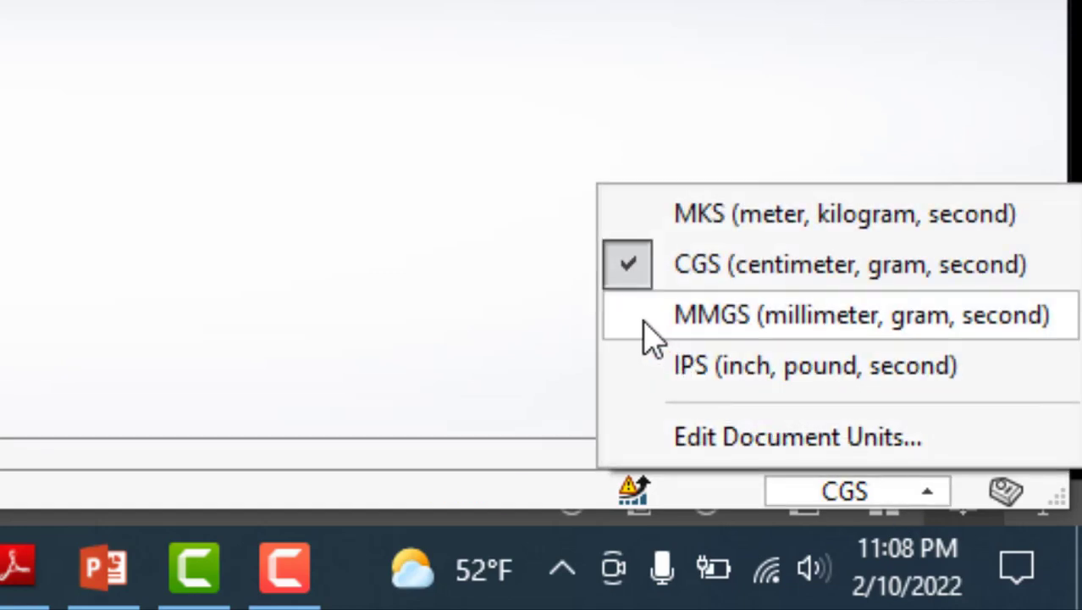
left_click(644, 329)
left_click(886, 500)
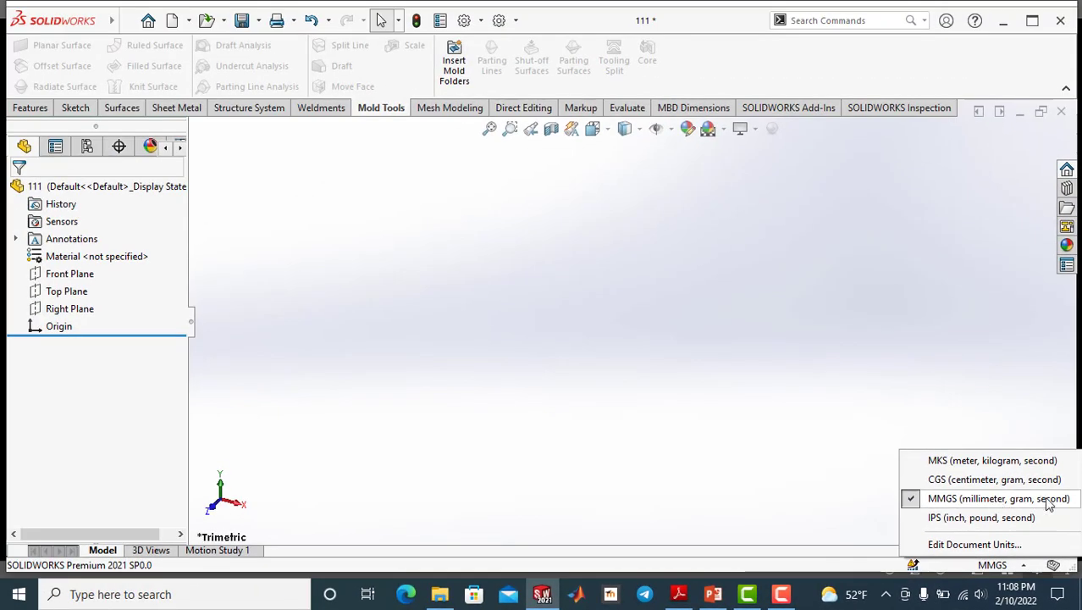
- Select Front Plane and fit it with F, preview Top and Right Planes, then reselect Top Plane
key("alt+w")
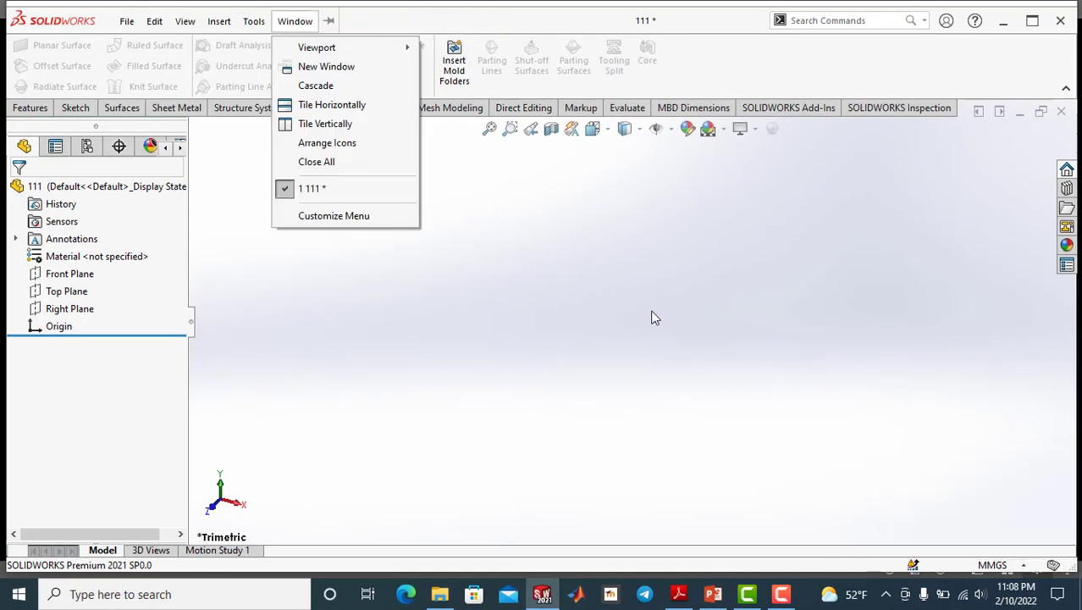
key("Escape")
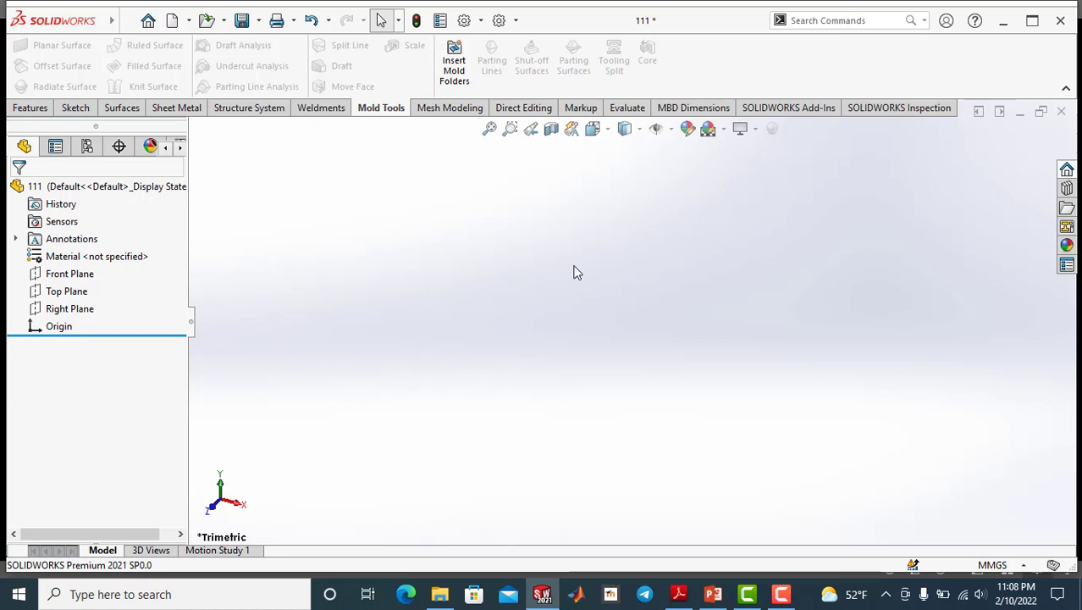
left_click(78, 276)
key("f")
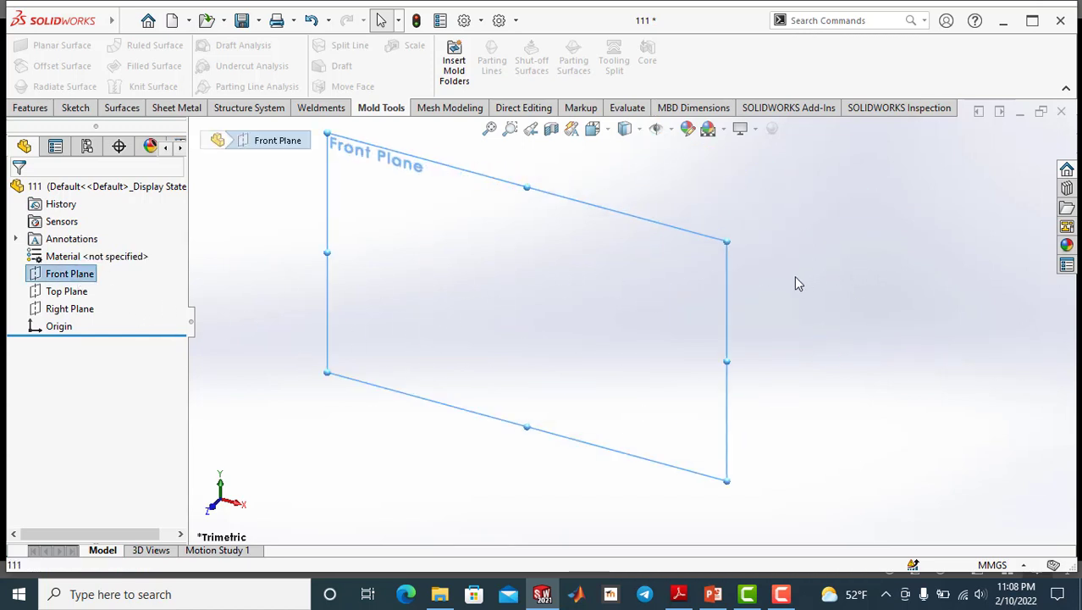
left_click(67, 291)
left_click(72, 310)
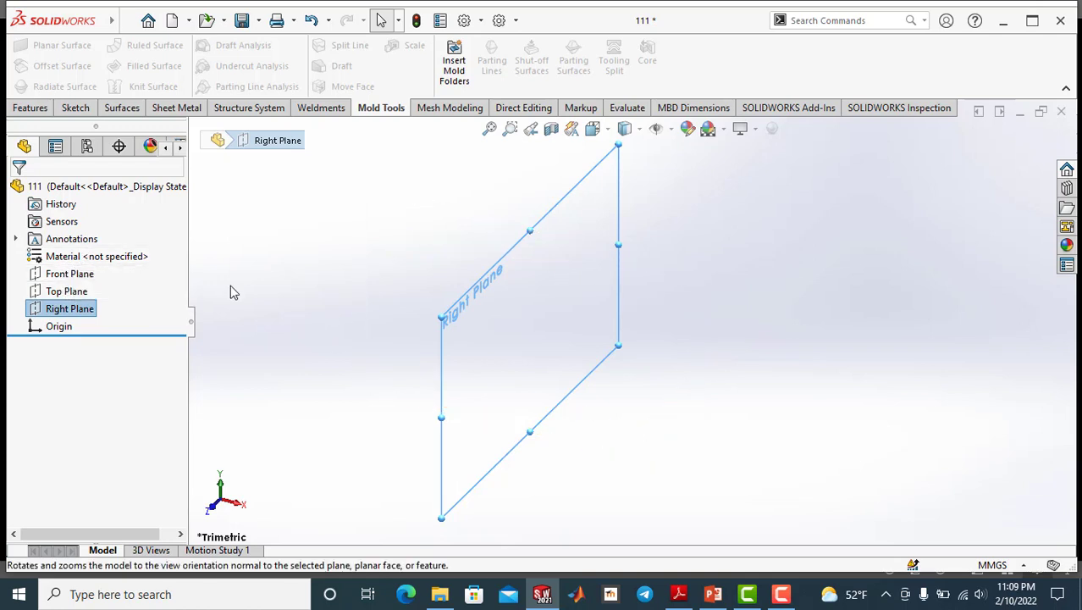
left_click(264, 290)
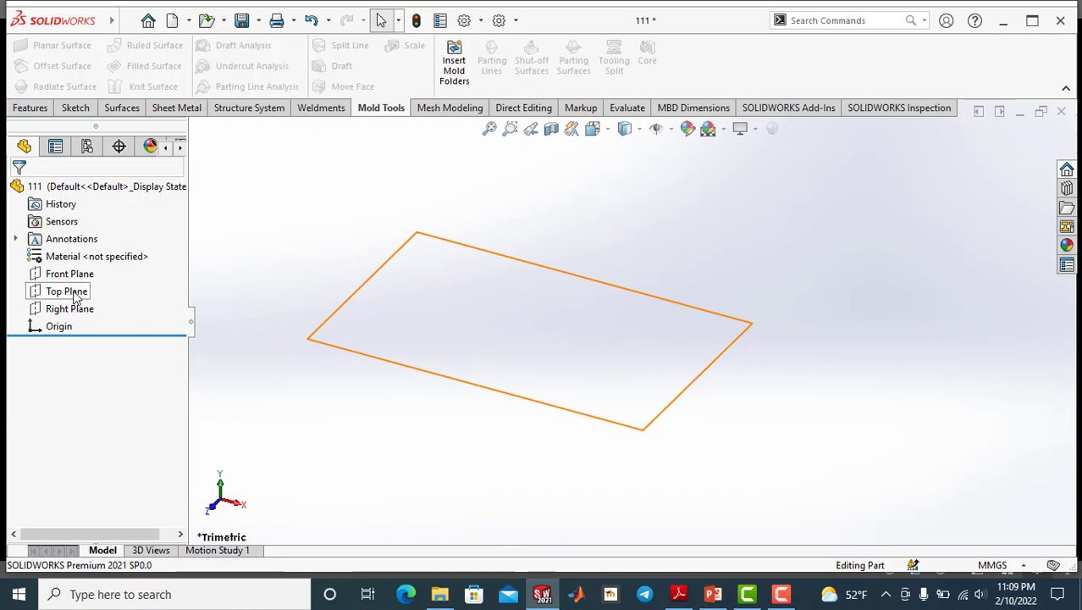
left_click(75, 294)
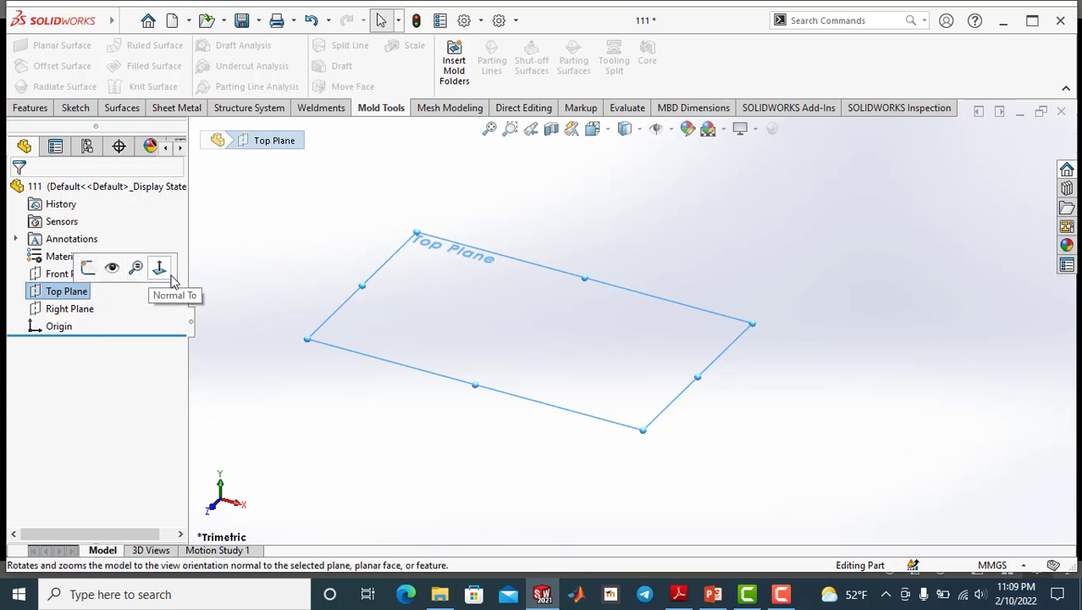
- Sketch a circle centred on the origin on the Top Plane
left_click(88, 270)
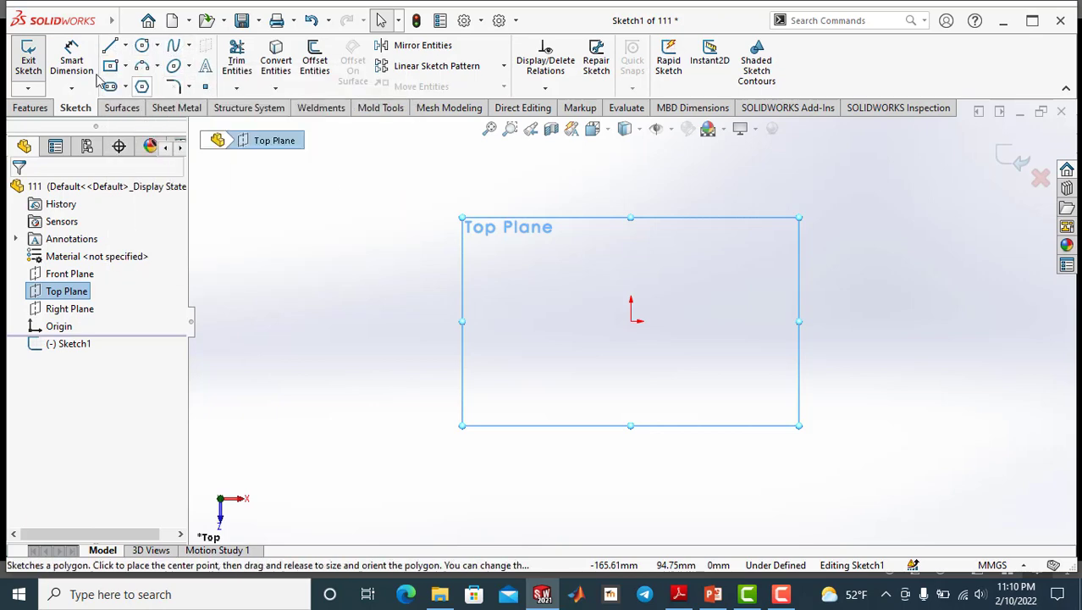
left_click(144, 47)
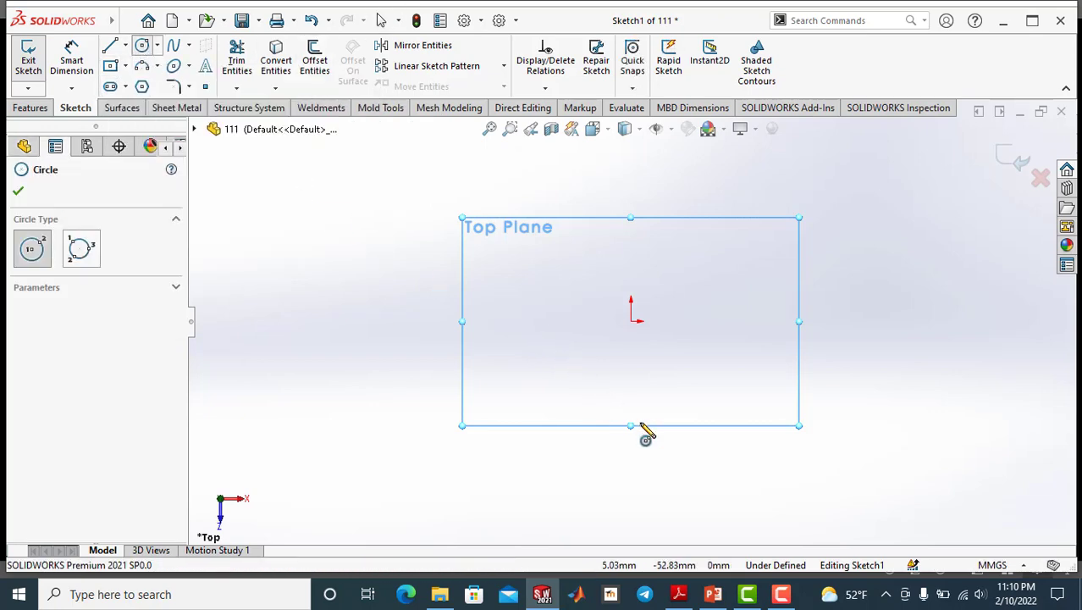
left_click(631, 321)
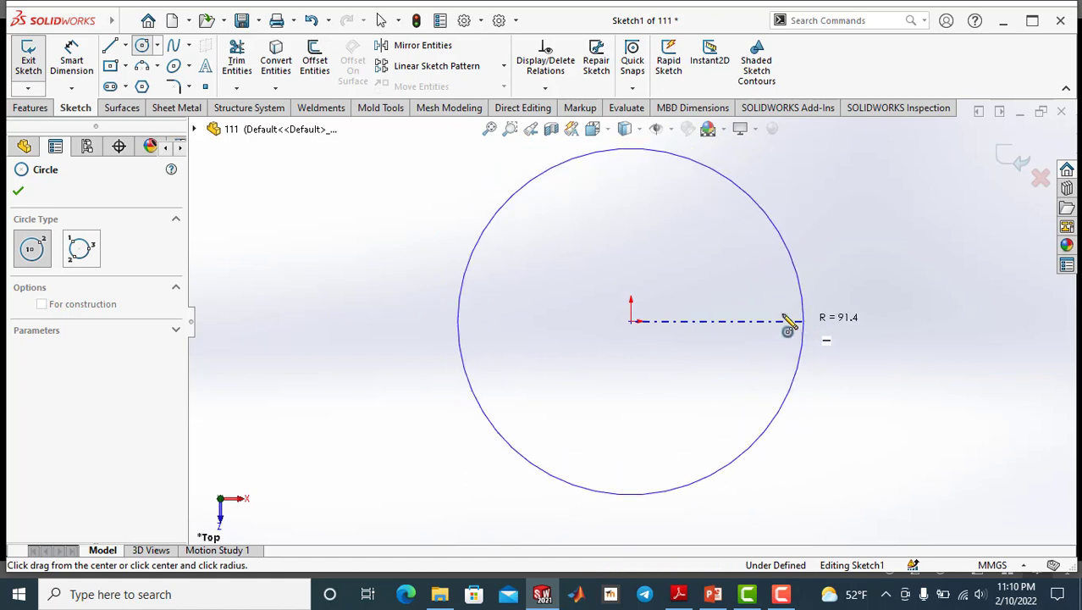
left_click(787, 322)
key("z")
key("z")
scroll(769, 318, "down", 1)
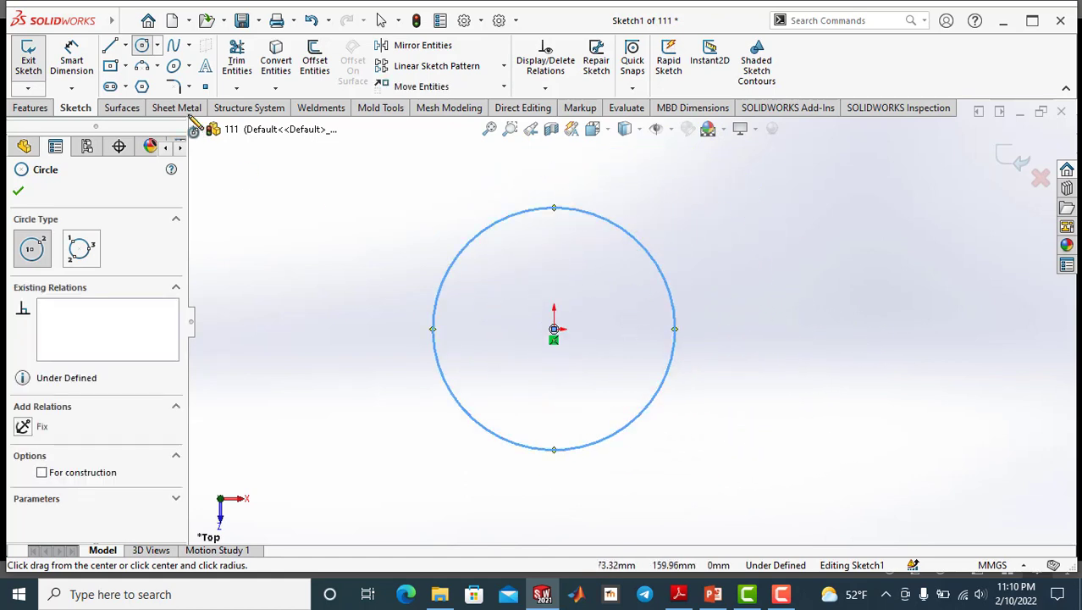
- Dimension the circle's diameter as 200 mm to fully define Sketch1
left_click(73, 58)
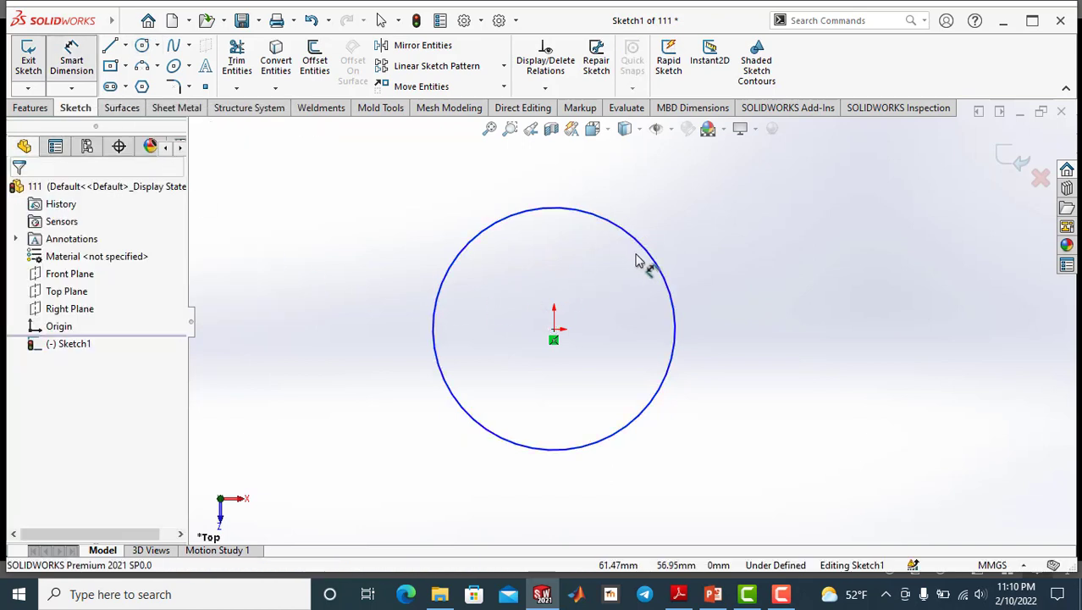
left_click(662, 262)
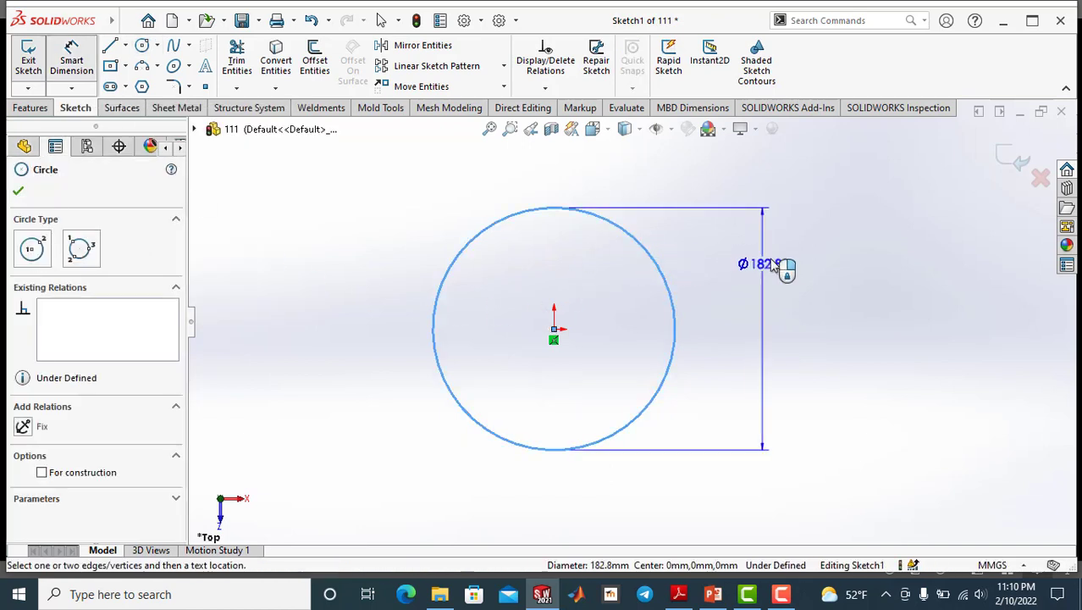
left_click(856, 453)
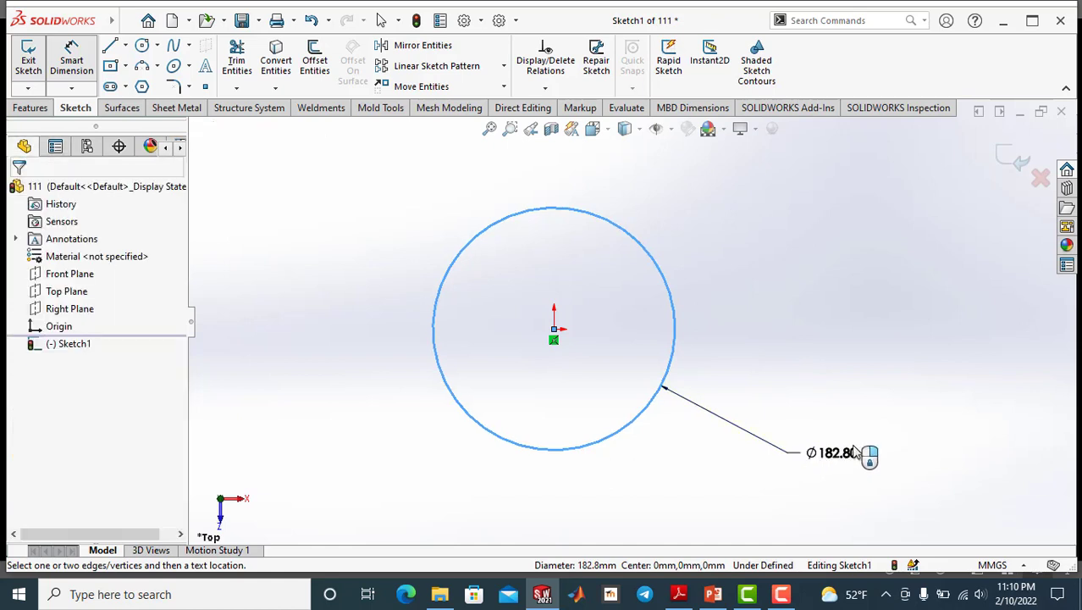
left_click(855, 453)
type("200")
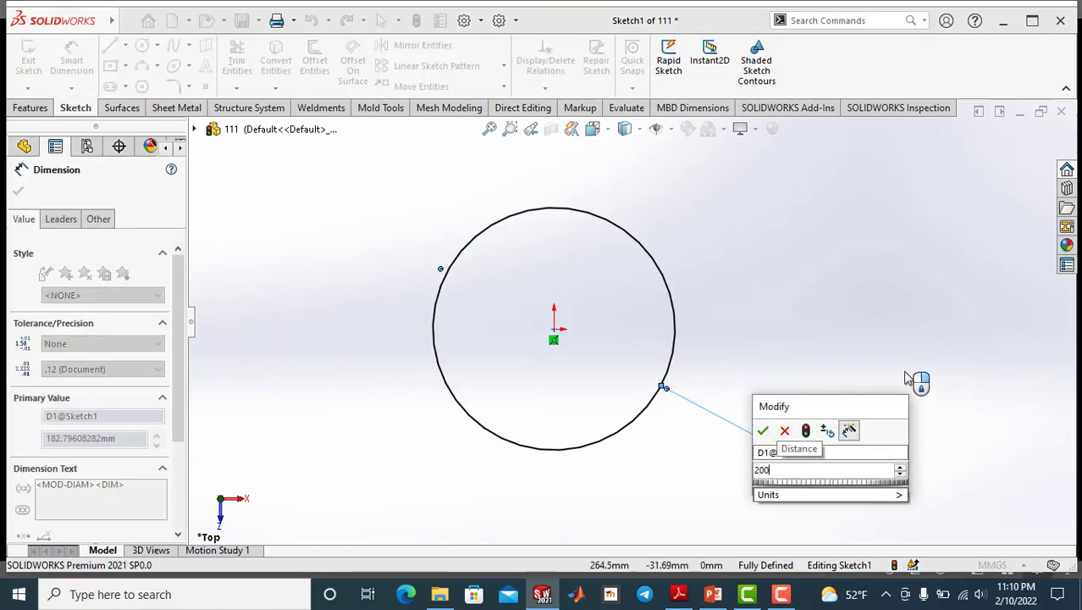
key("Return")
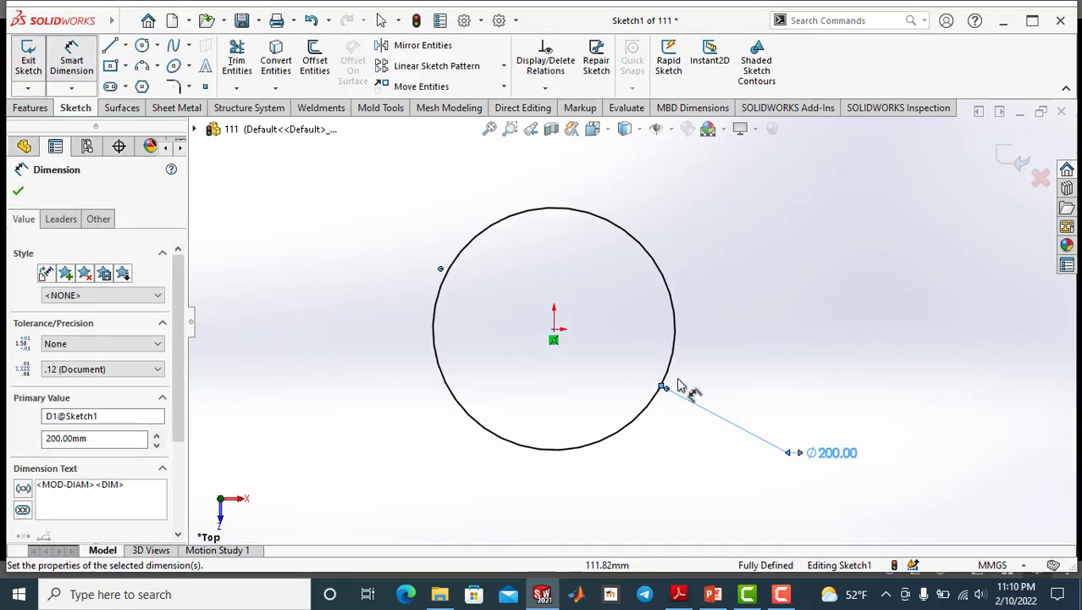
scroll(760, 362, "down", 2)
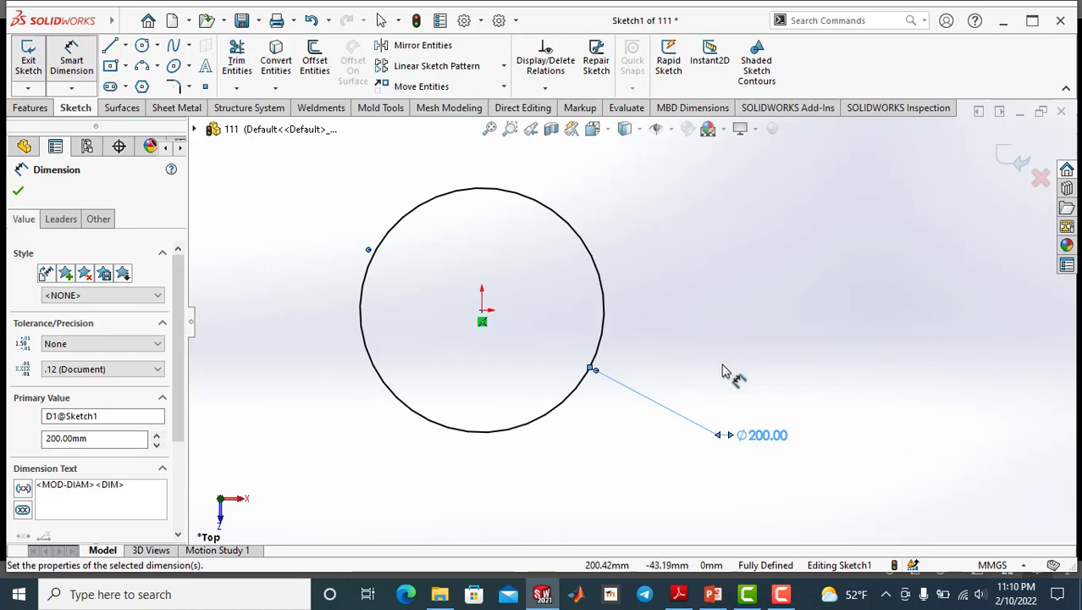
left_click(18, 193)
scroll(508, 220, "up", 2)
scroll(551, 258, "down", 2)
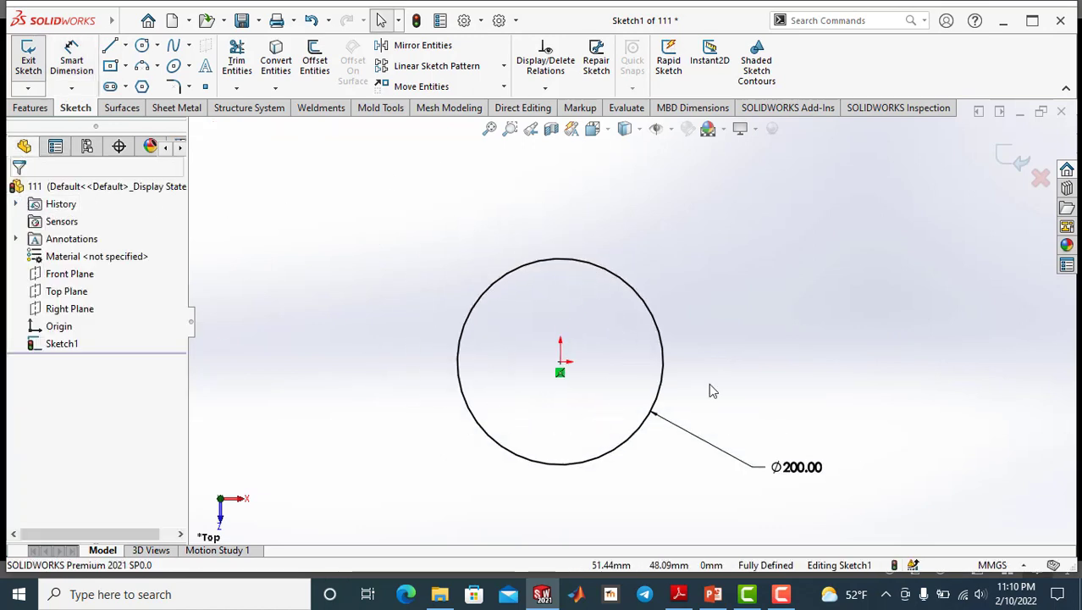
scroll(669, 374, "up", 1)
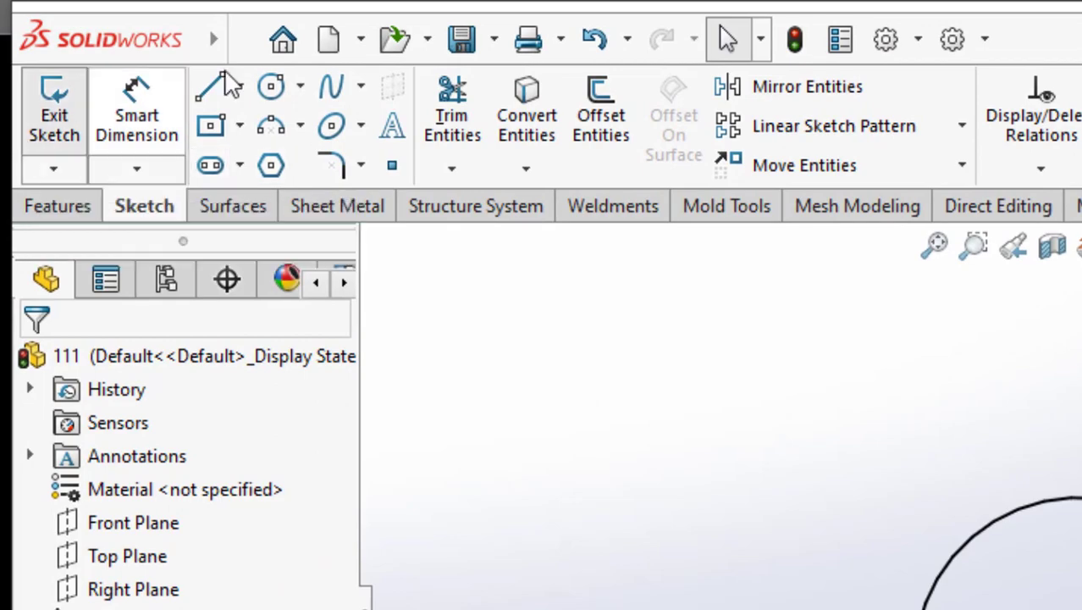
- Extrude the circle 100 mm as Boss-Extrude1 from the Features tab
left_click(59, 208)
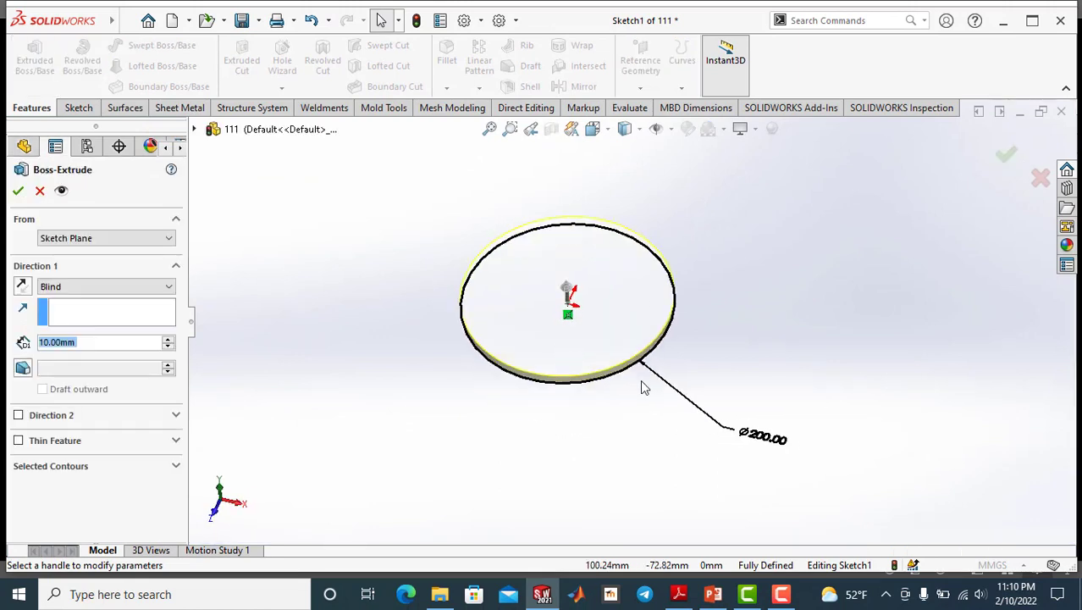
scroll(675, 307, "up", 1)
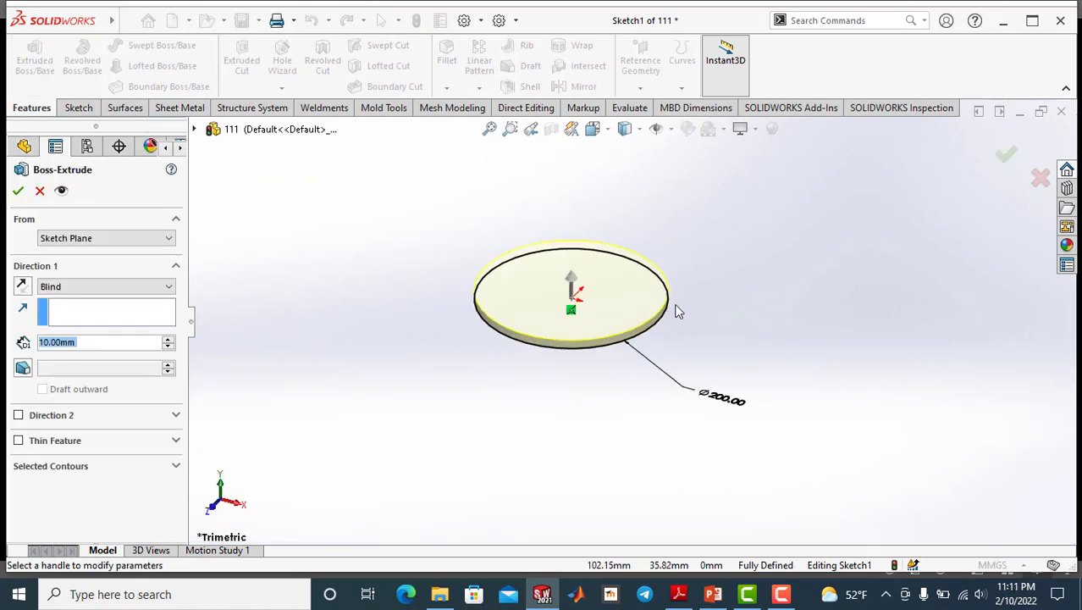
scroll(682, 314, "down", 1)
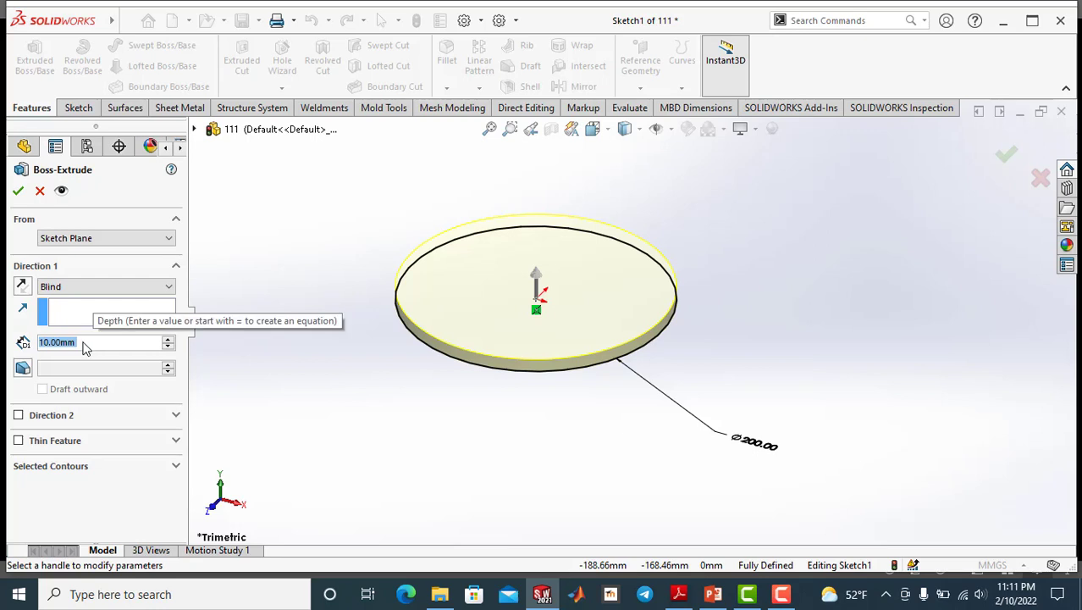
type("1")
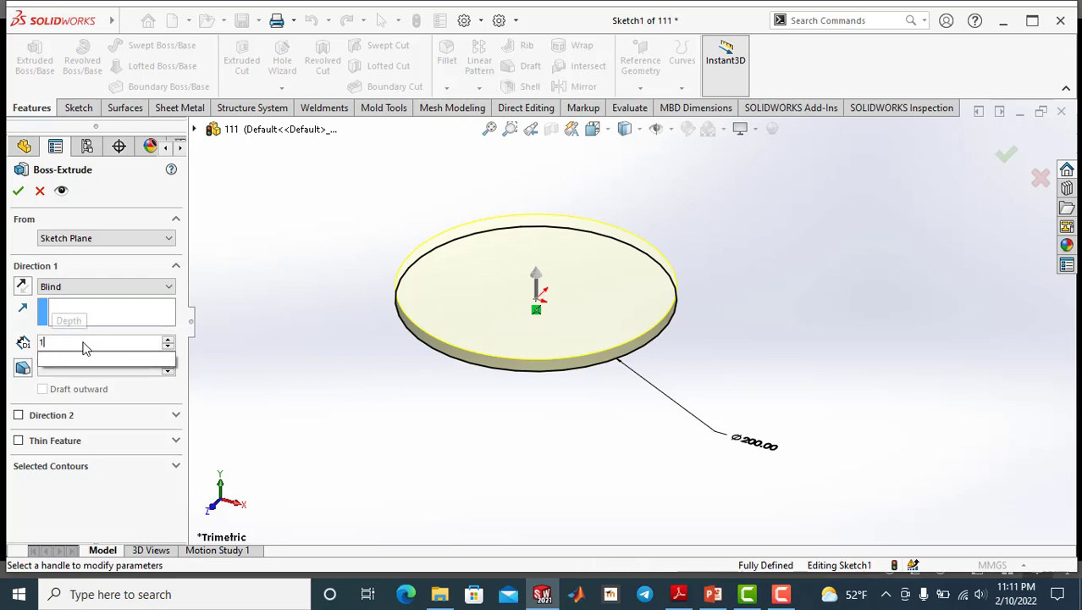
type("00")
key("Return")
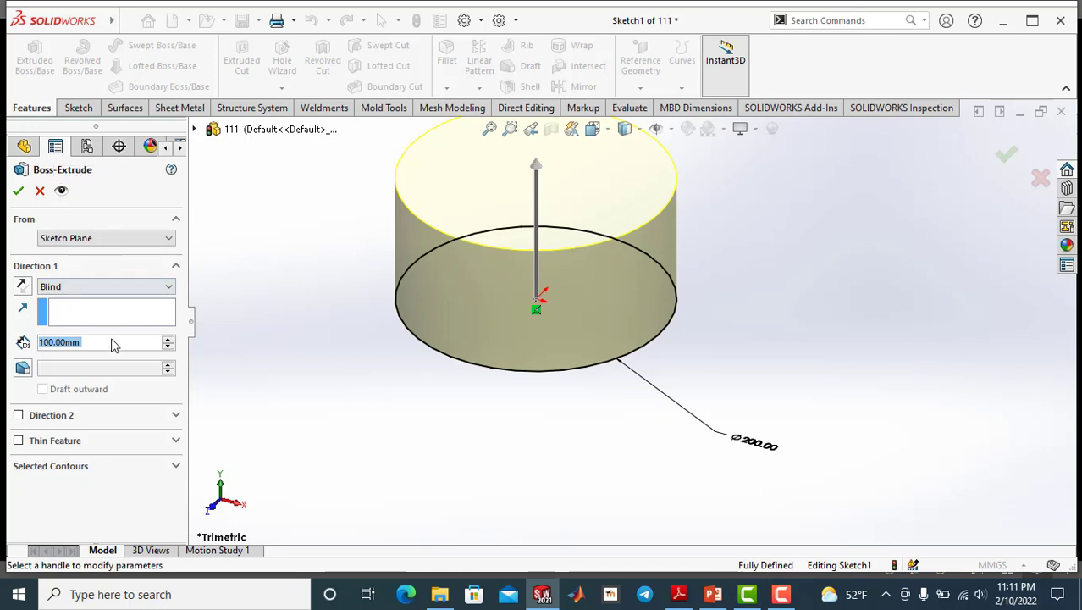
scroll(593, 296, "up", 3)
scroll(670, 260, "down", 3)
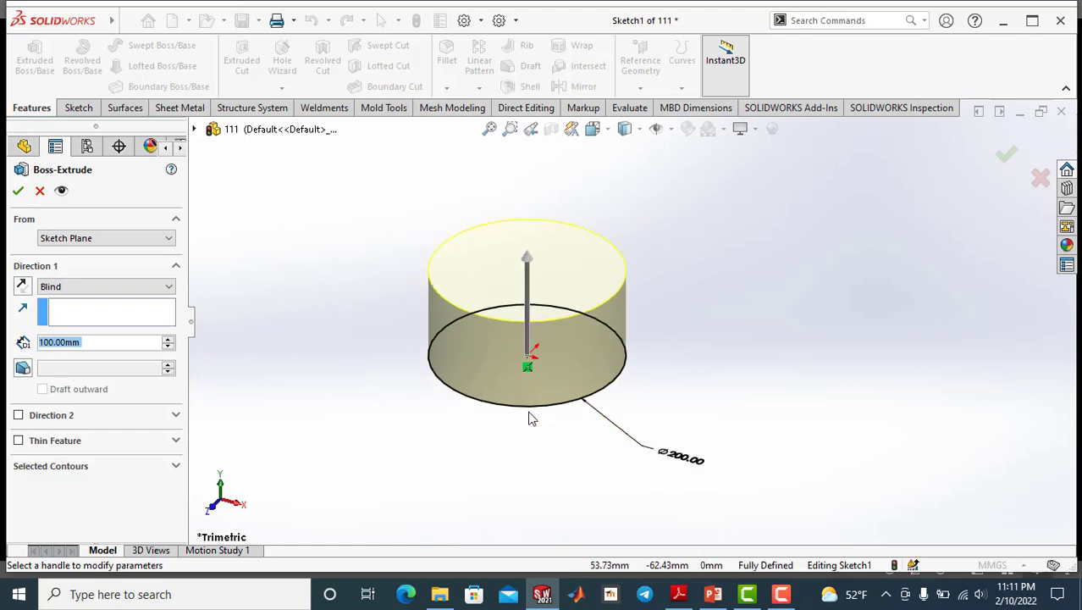
scroll(593, 271, "up", 3)
key("Return")
left_click(724, 594)
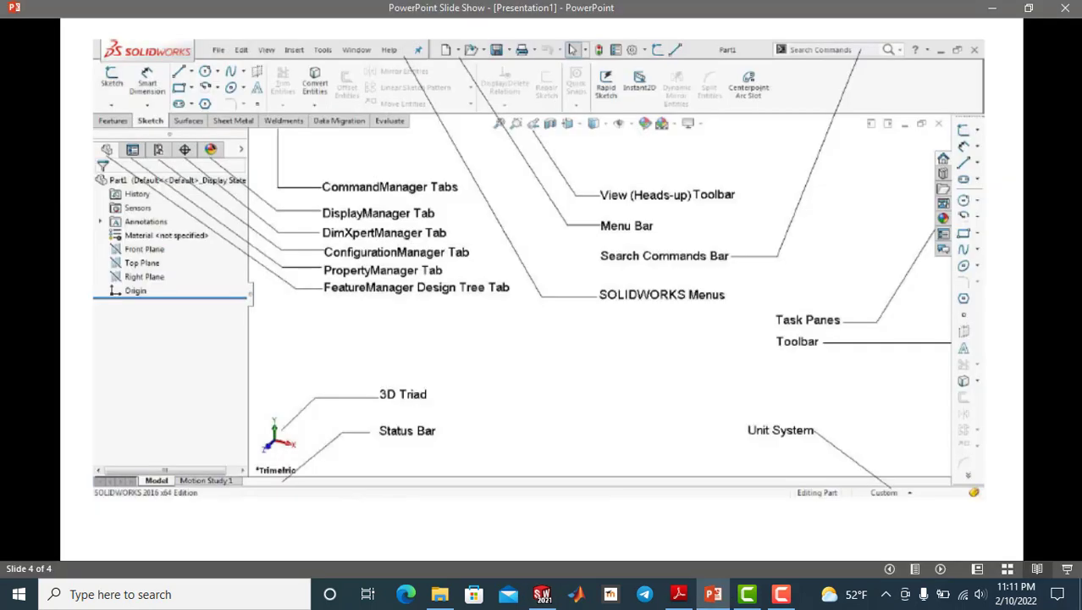